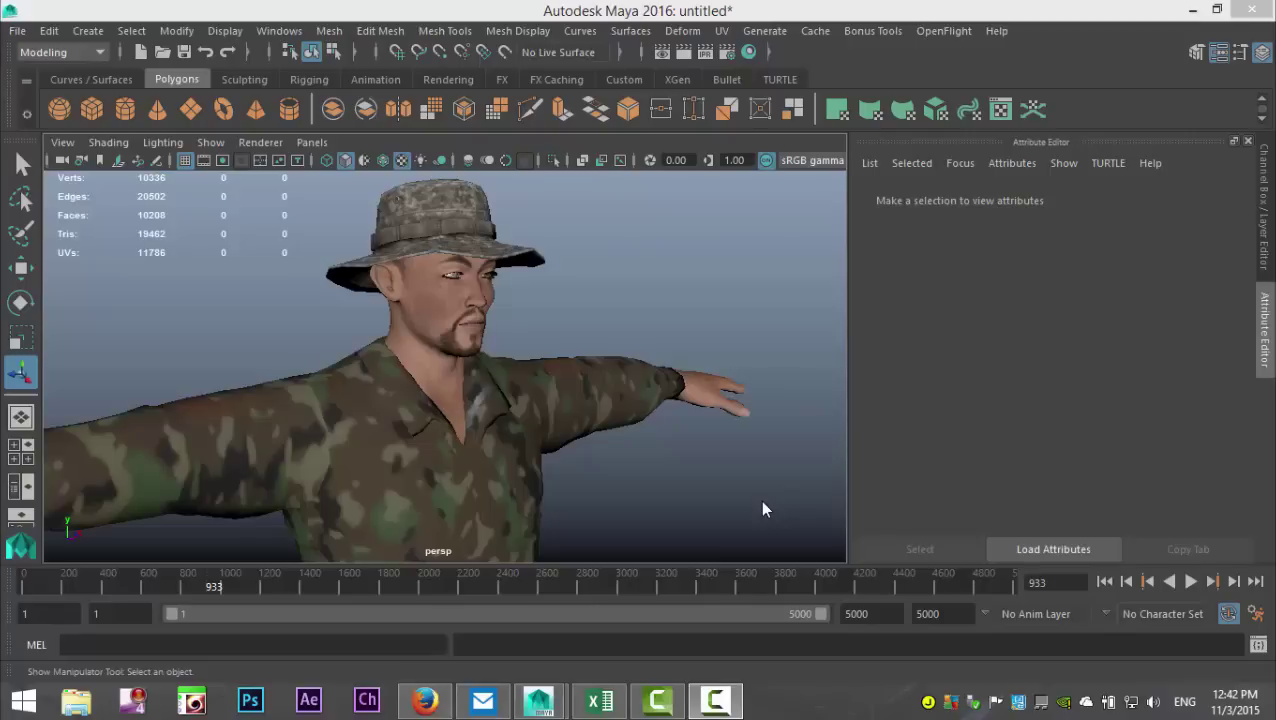
- Create a polygon pipe and raise it until it sits above the crown of the character's hat
alt+click(645, 423)
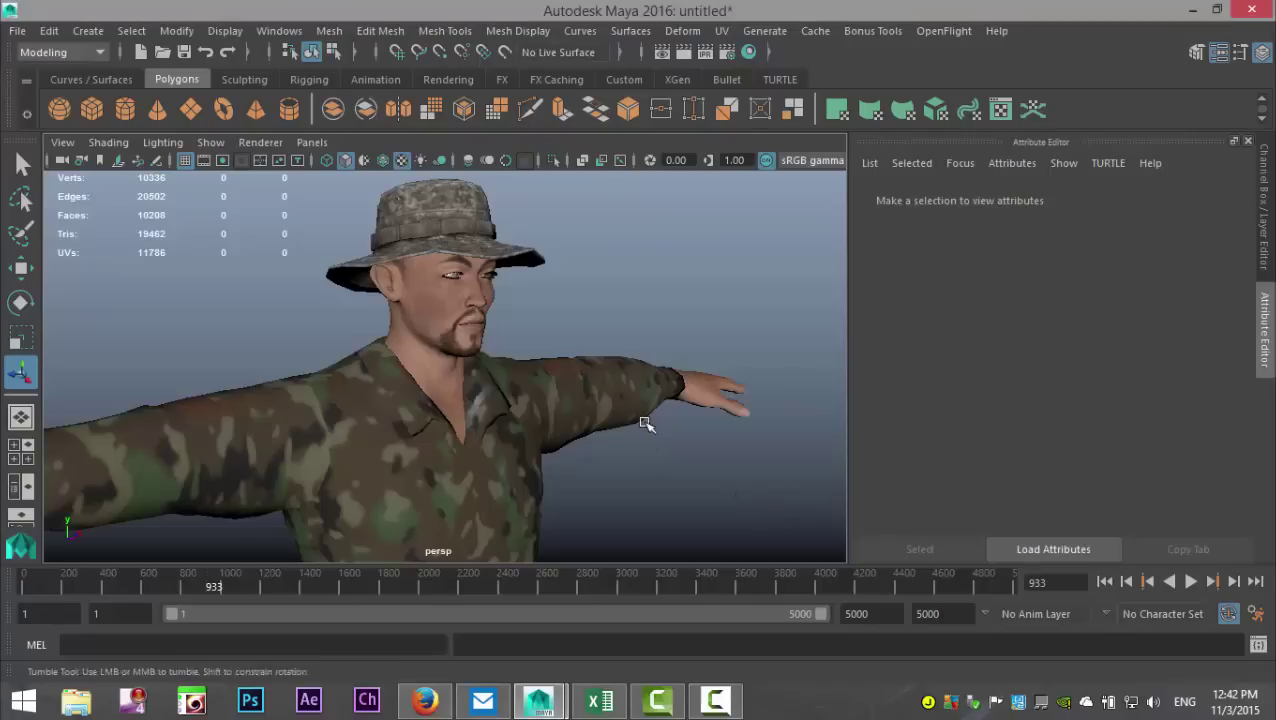
mouse_move(645, 424)
alt+mouse_down()
mouse_move(612, 470)
mouse_move(664, 436)
mouse_move(643, 441)
mouse_move(652, 452)
mouse_move(655, 440)
mouse_move(629, 441)
mouse_move(642, 449)
alt+mouse_up()
scroll(655, 440, down, 3)
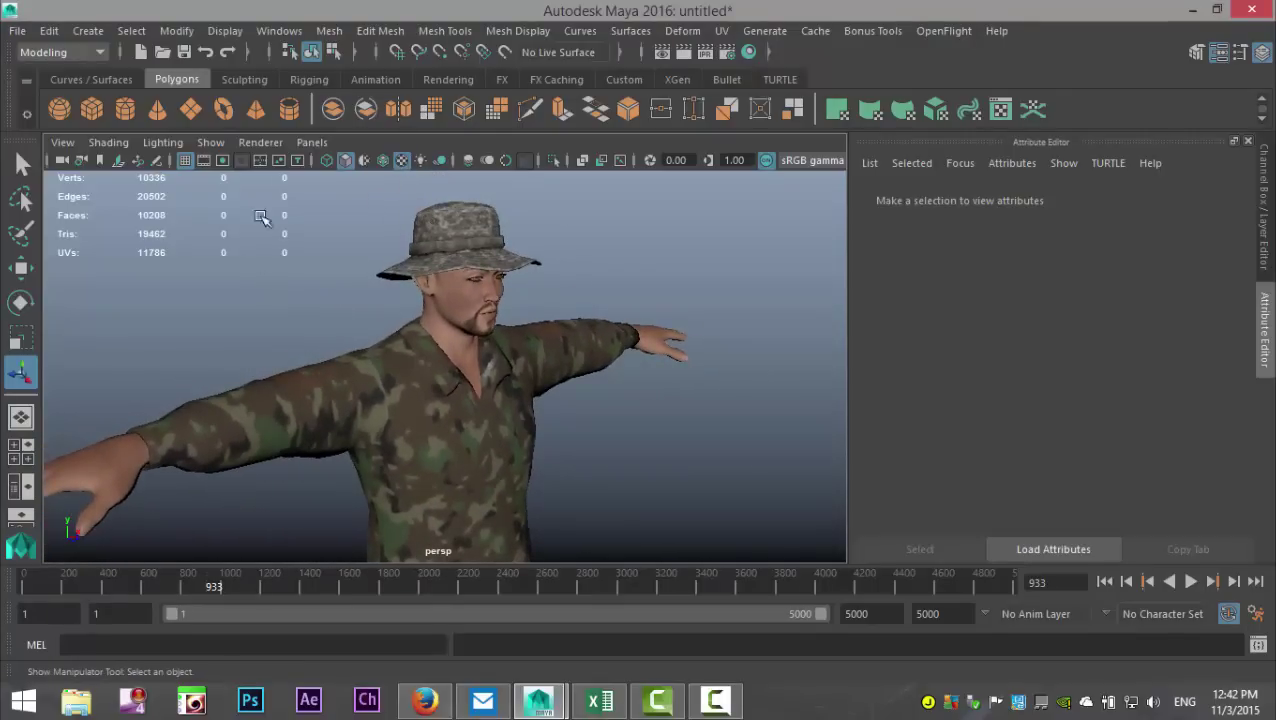
click(289, 110)
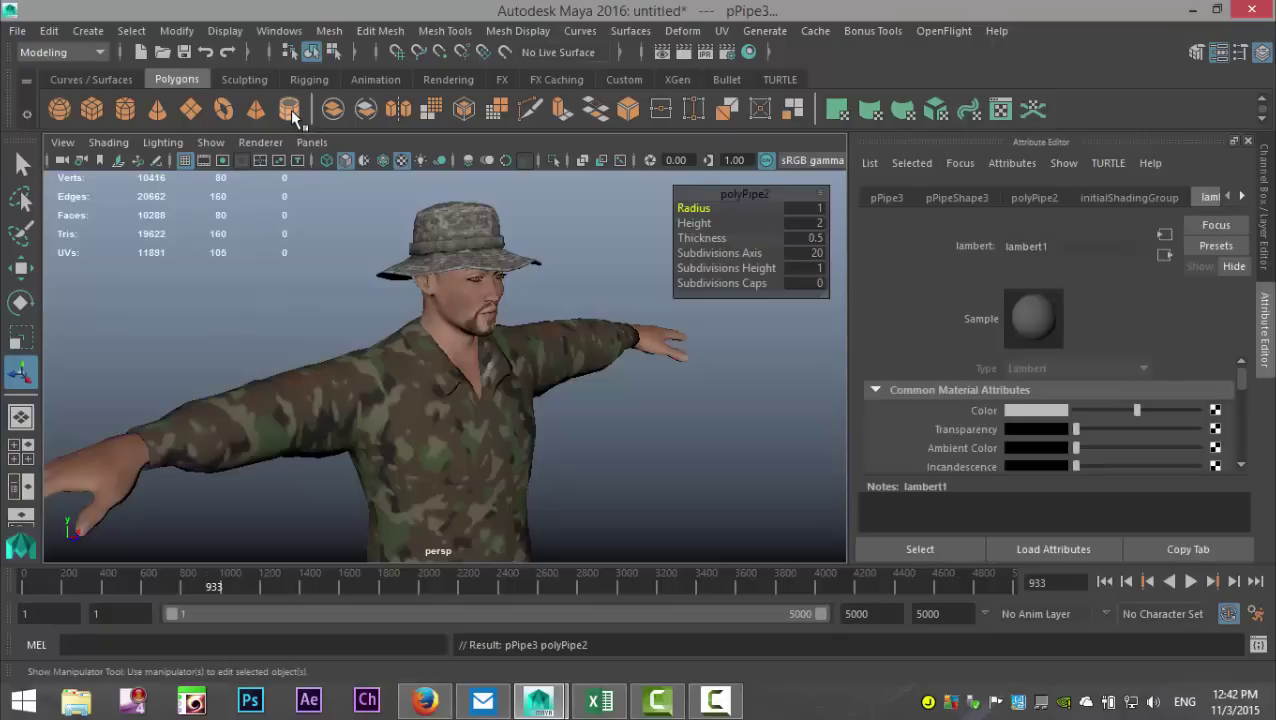
scroll(514, 385, down, 3)
key(w)
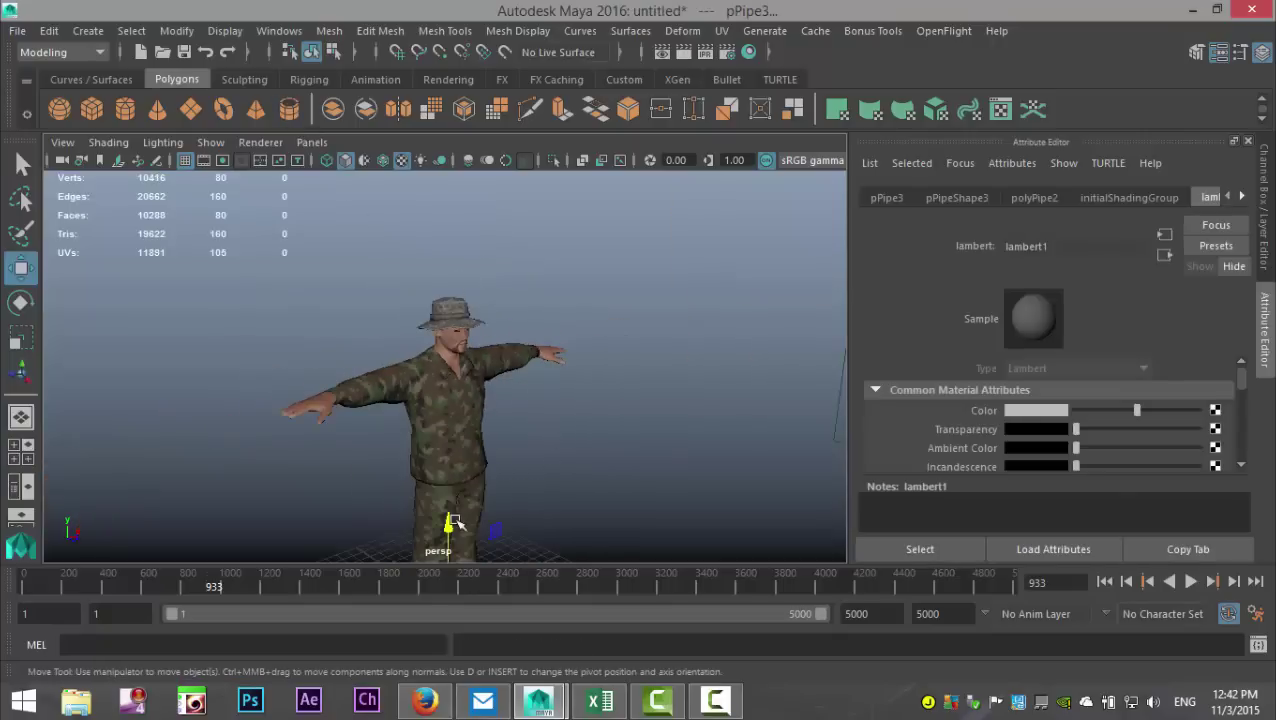
drag(448, 522, 451, 258)
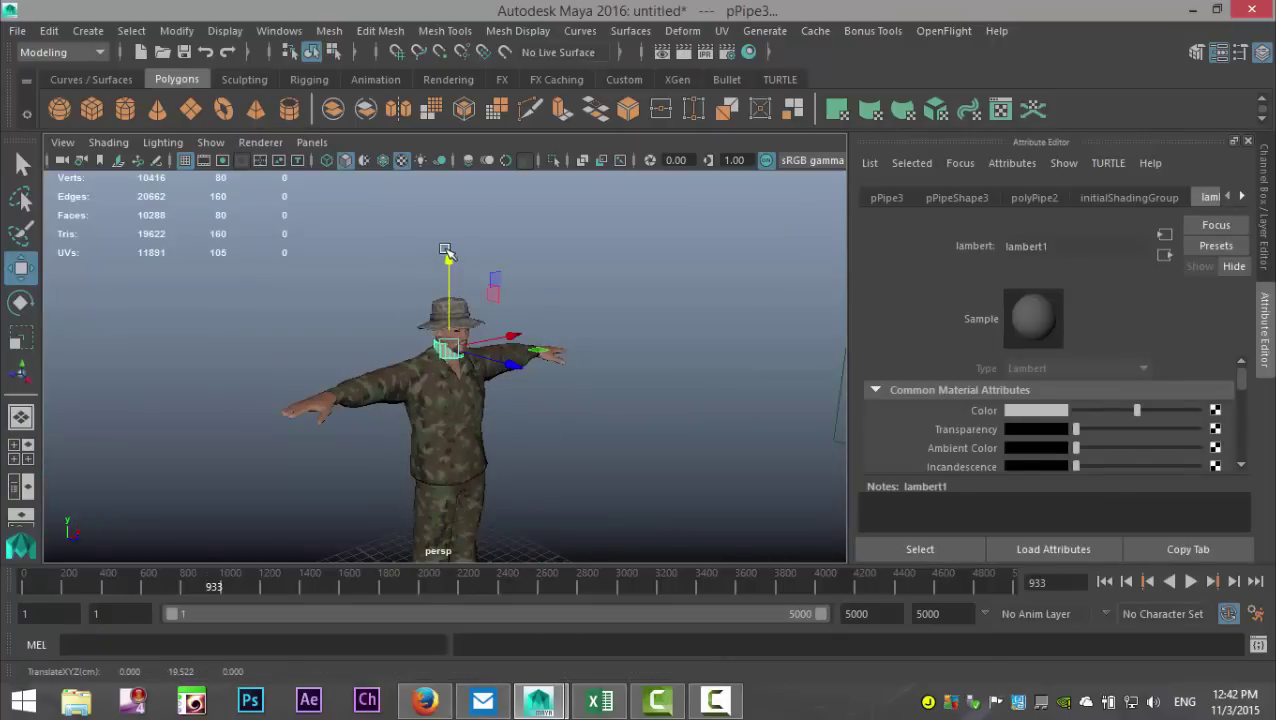
key(f)
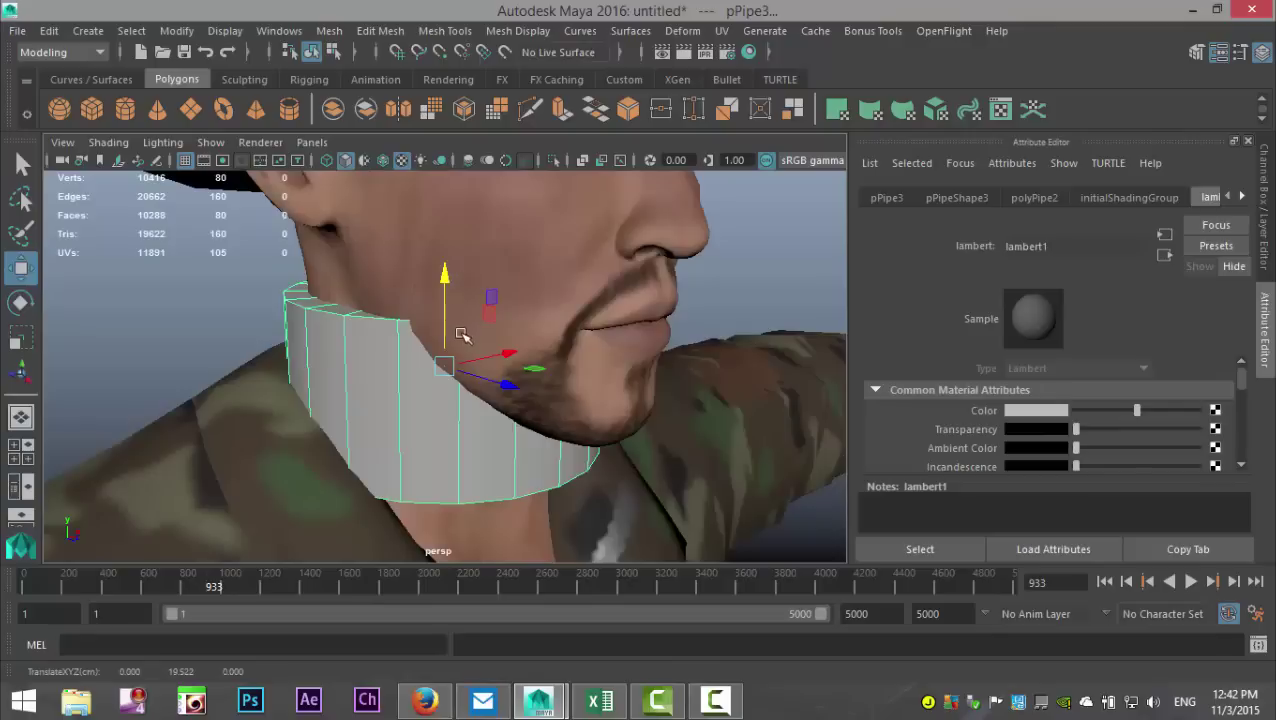
scroll(467, 309, down, 3)
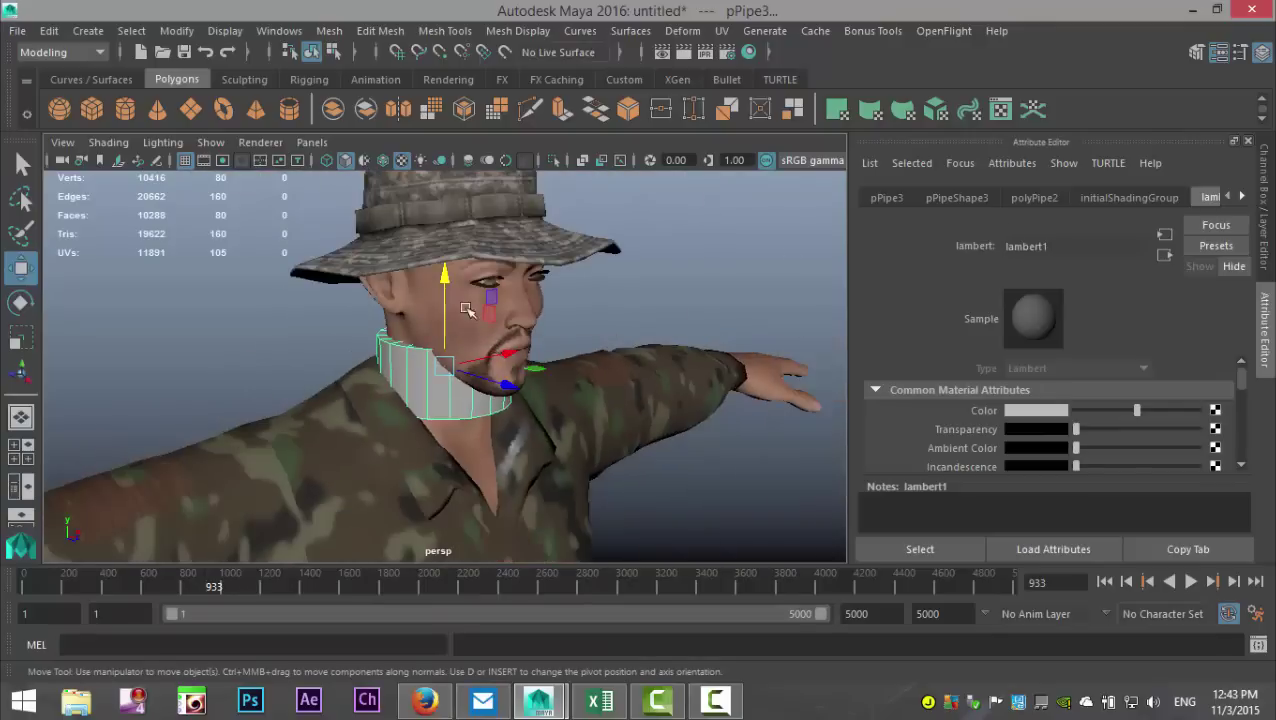
scroll(467, 309, down, 3)
drag(450, 268, 448, 150)
alt+drag(607, 355, 607, 433)
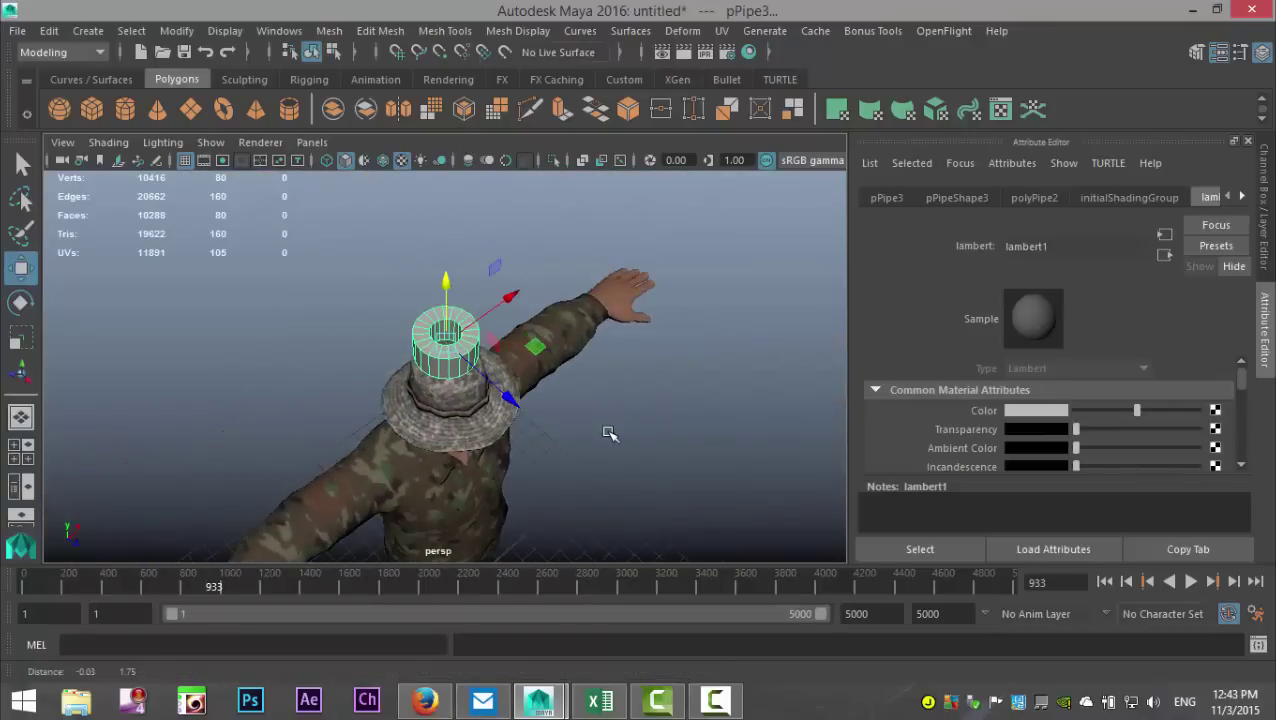
- Set the pipe's thickness to 0.15
click(1035, 198)
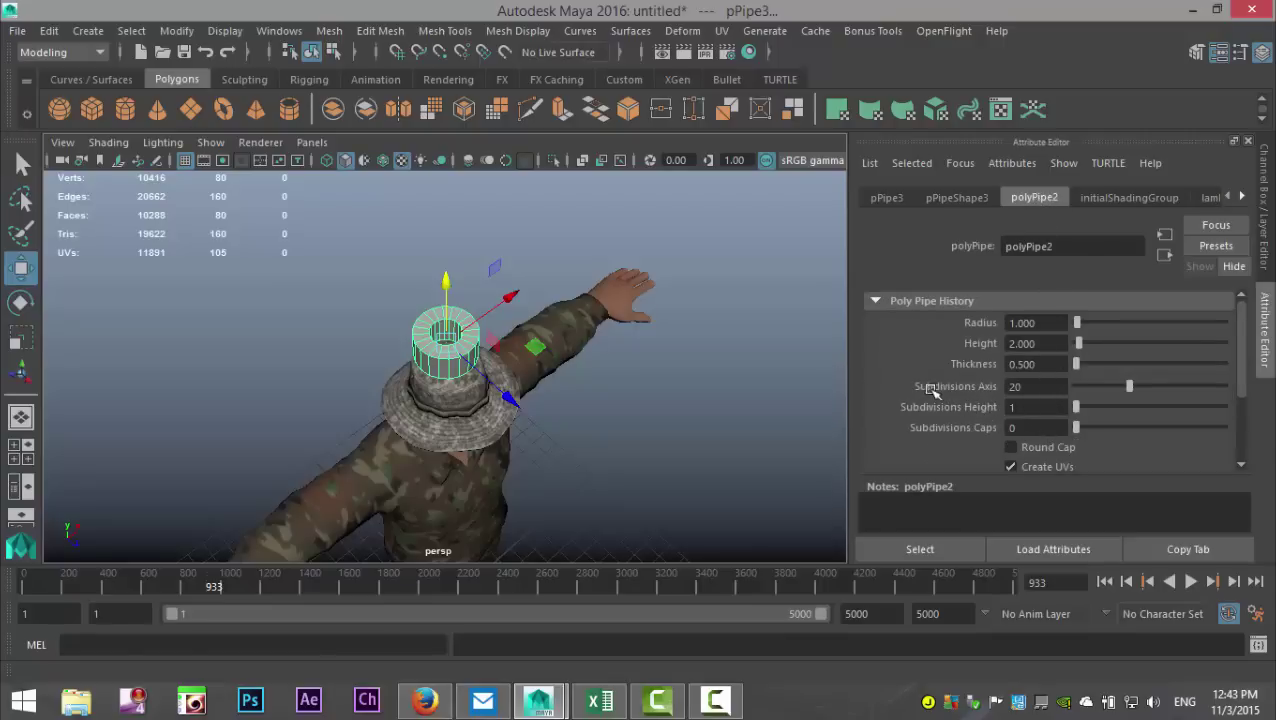
click(1055, 365)
key(Return)
scroll(608, 364, up, 2)
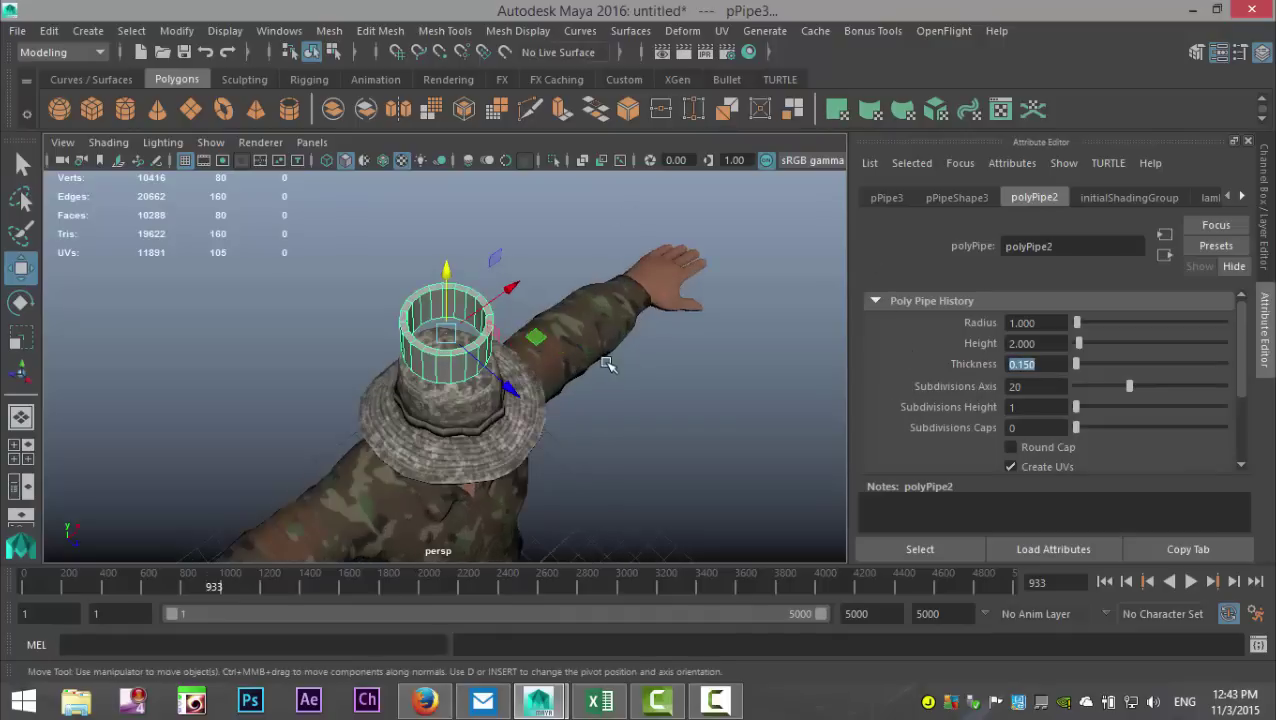
- Scale the pipe uniformly to more than twice its size and lower it around the character's neck
click(676, 407)
click(486, 344)
key(r)
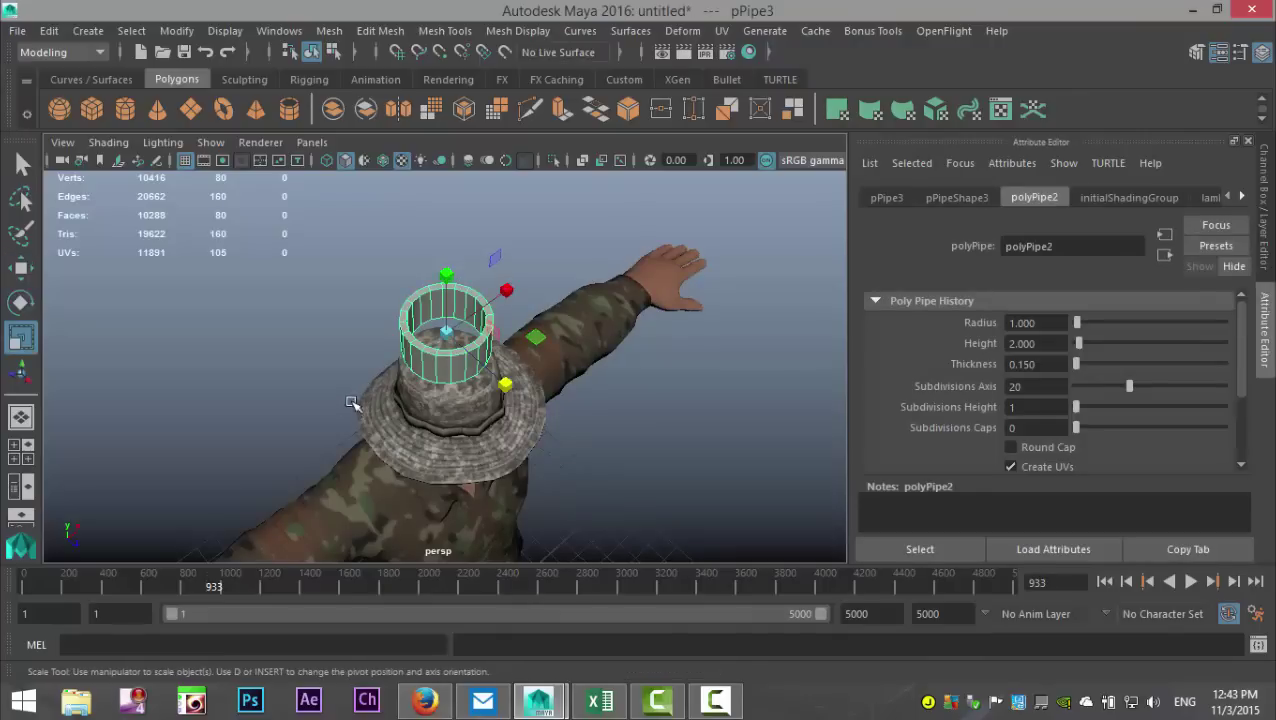
drag(448, 337, 540, 362)
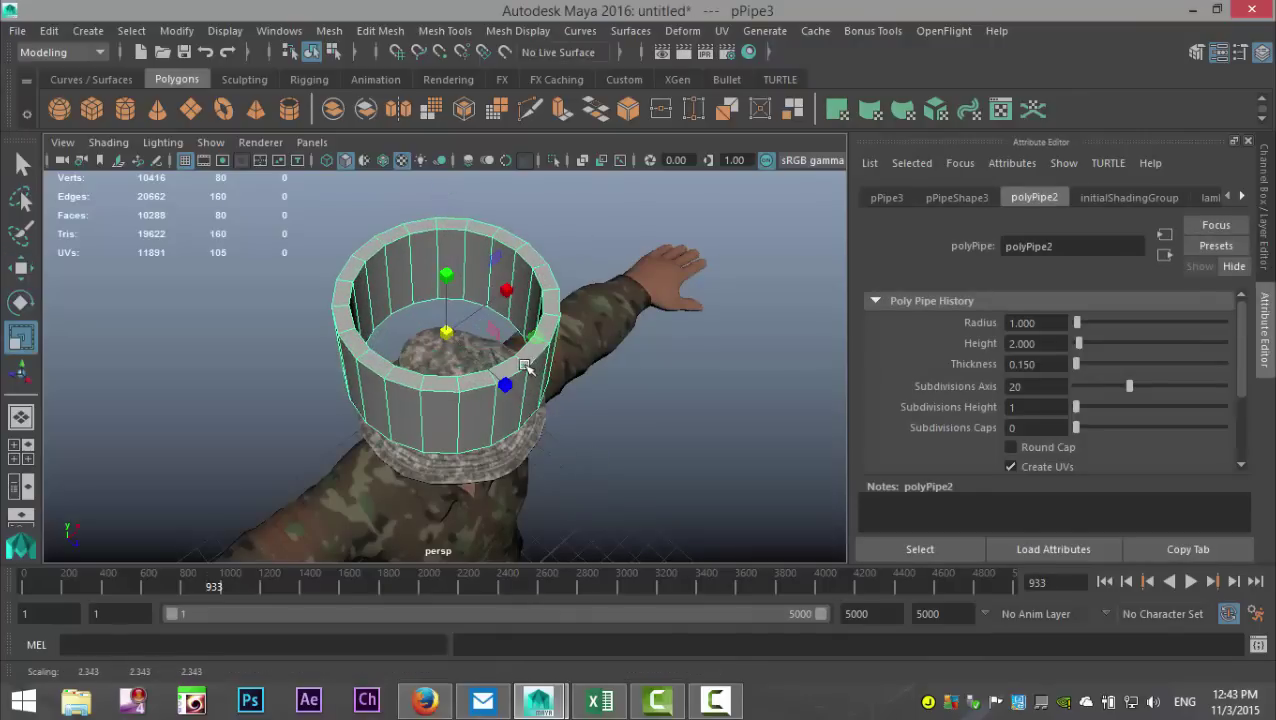
key(w)
drag(447, 285, 578, 364)
key(f)
scroll(500, 408, down, 3)
scroll(499, 403, up, 3)
- Flatten the pipe's height into a narrow band and tilt it about 31 degrees, with the front lower than the back
key(r)
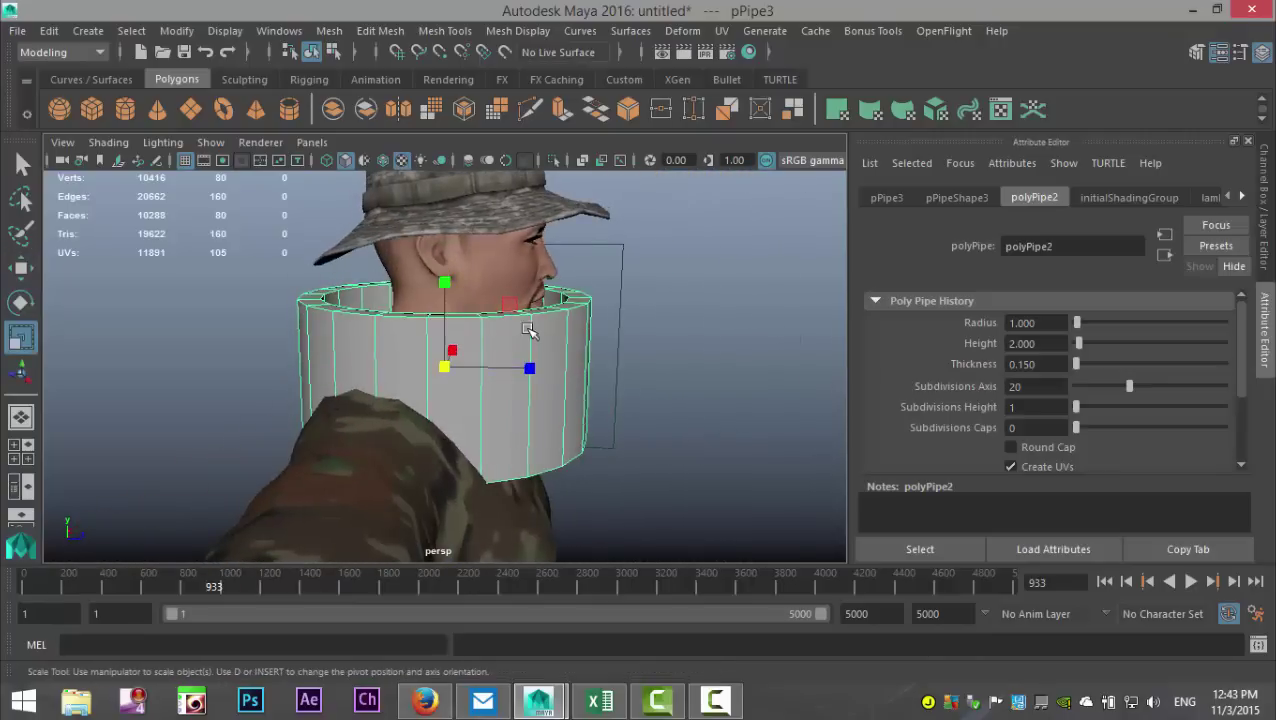
drag(447, 285, 532, 365)
key(e)
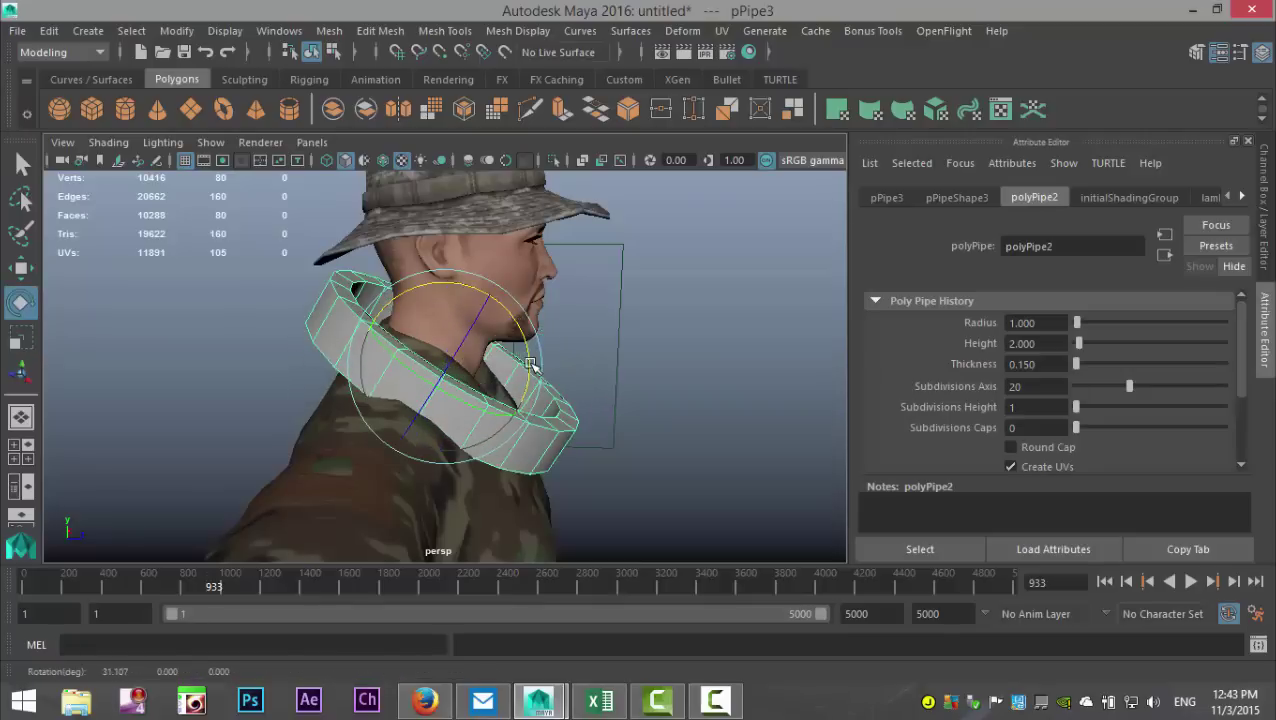
- Scale the tilted band down uniformly and position it around the neck, just above the shirt collar
key(r)
drag(446, 364, 398, 360)
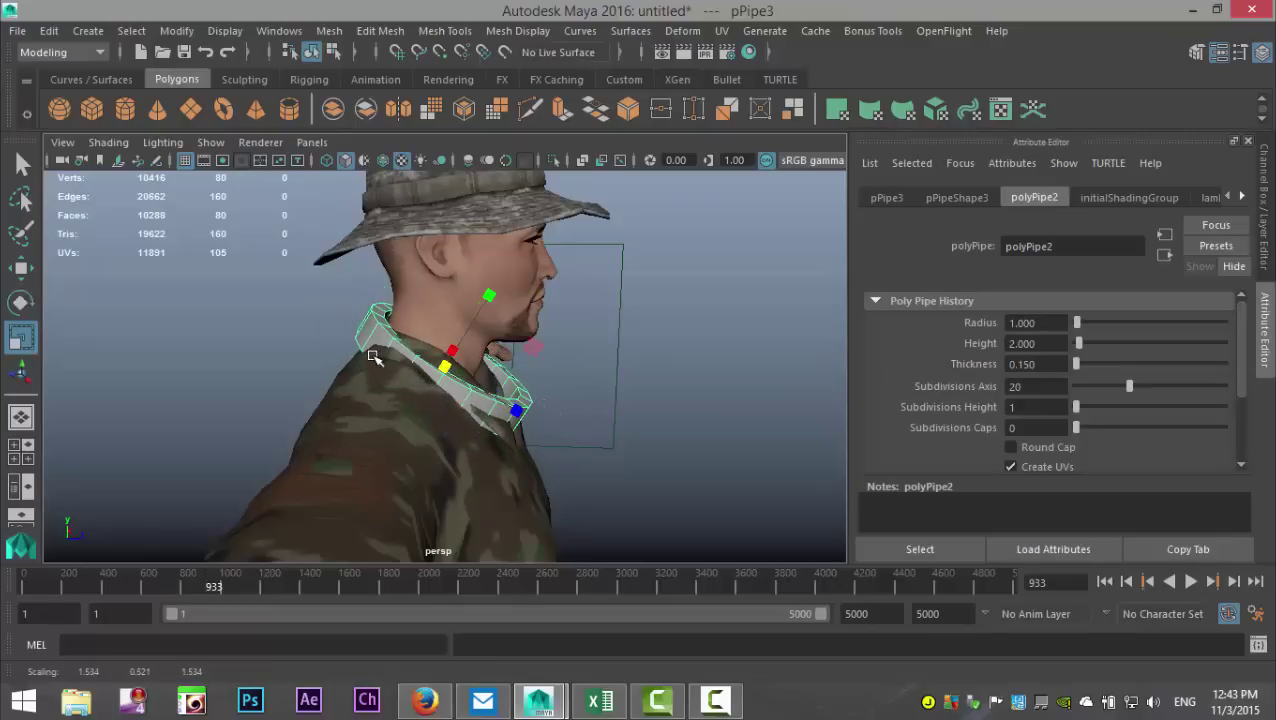
key(w)
drag(447, 279, 348, 392)
scroll(404, 392, up, 5)
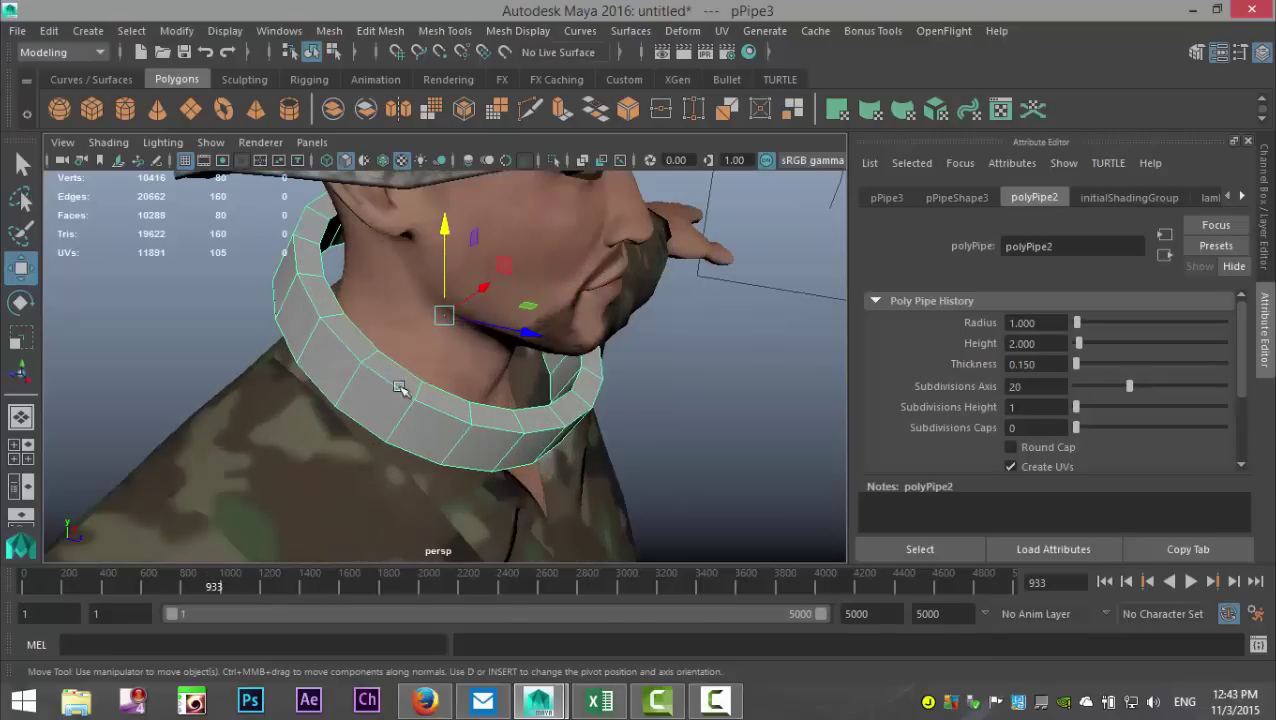
- Select the band's upper ring of faces, scale it inward and move it closer to the neck
right_drag(395, 376, 400, 214)
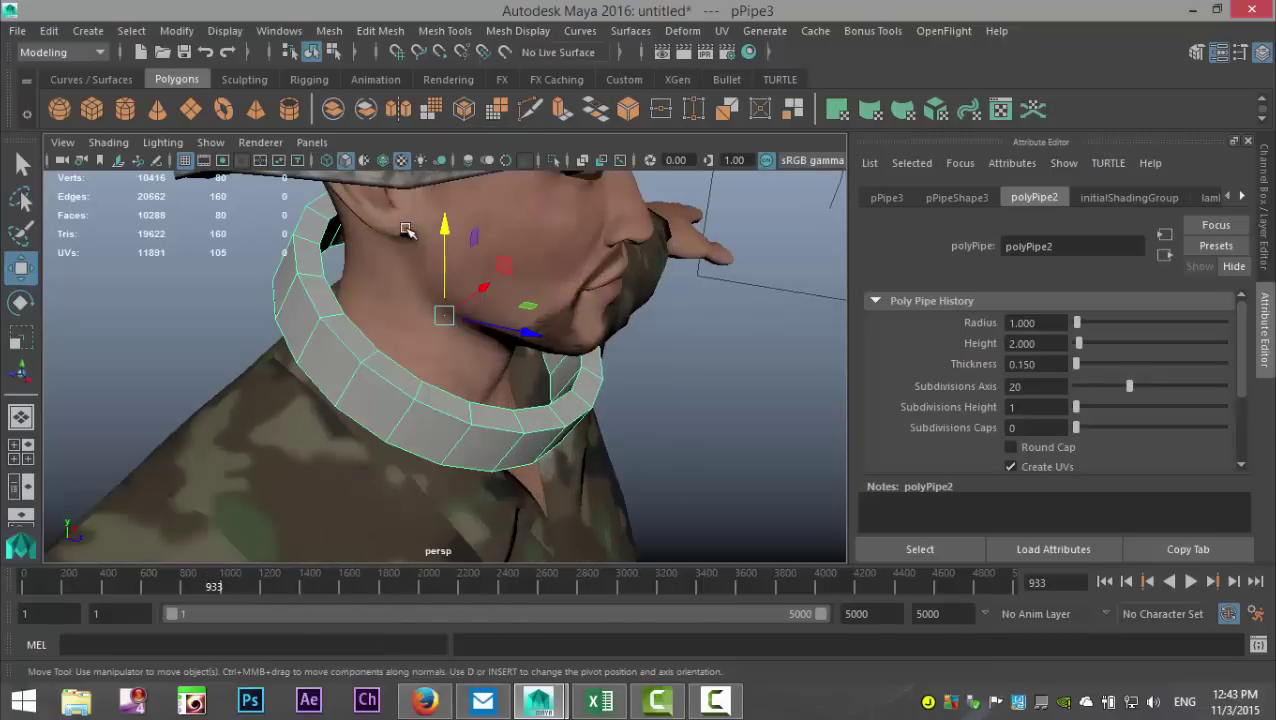
click(398, 380)
double_click(360, 345)
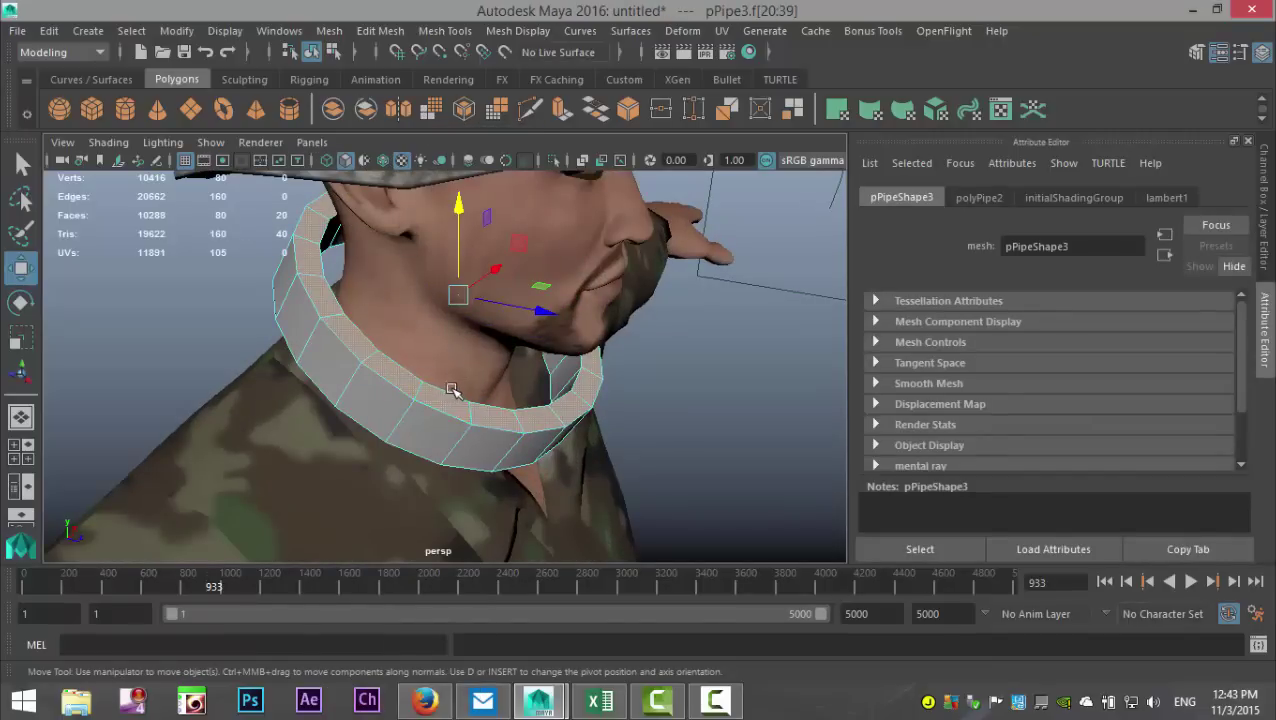
key(r)
drag(460, 296, 428, 290)
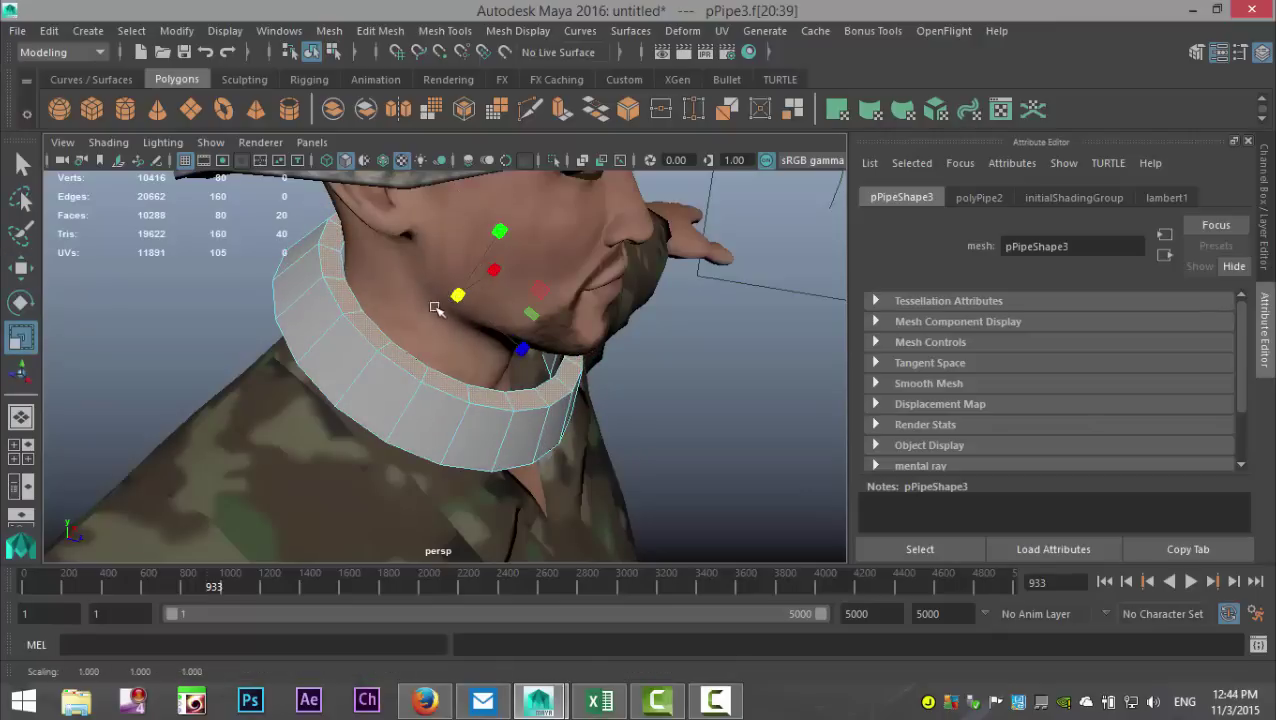
key(w)
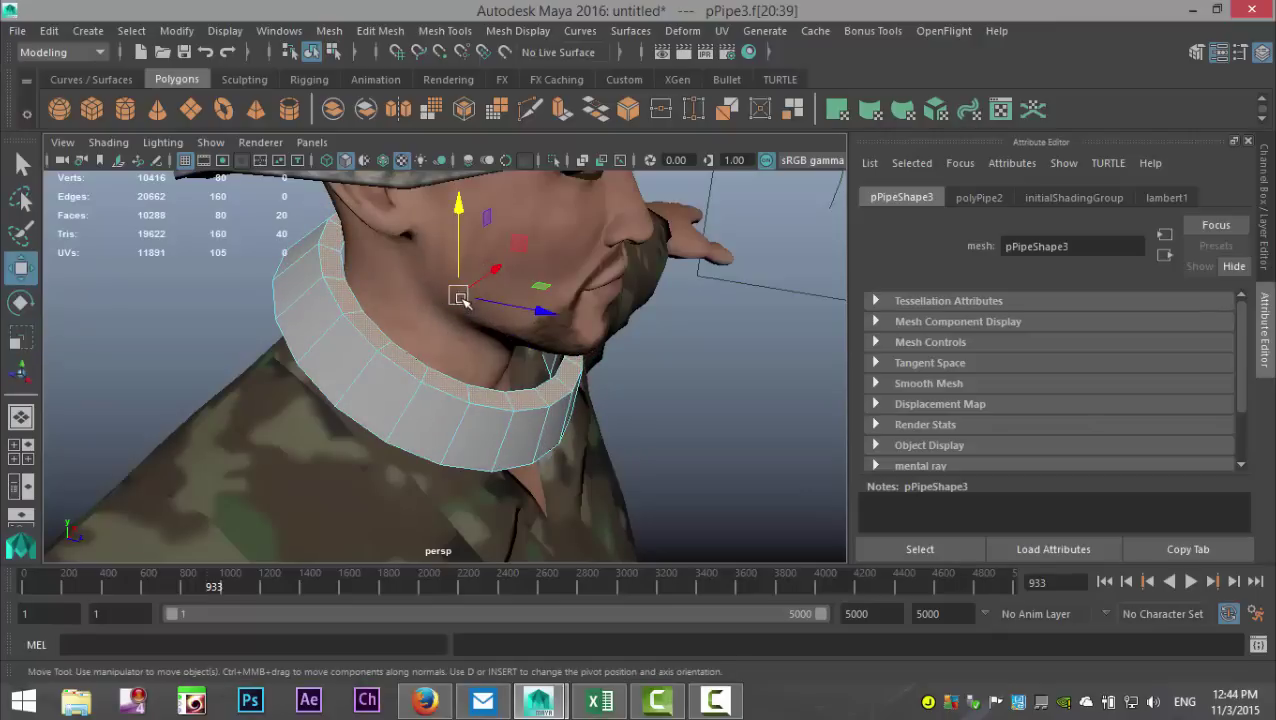
drag(459, 298, 448, 319)
- Select the band's lower ring of faces and move it to follow the slope of the shoulders
alt+drag(436, 377, 528, 355)
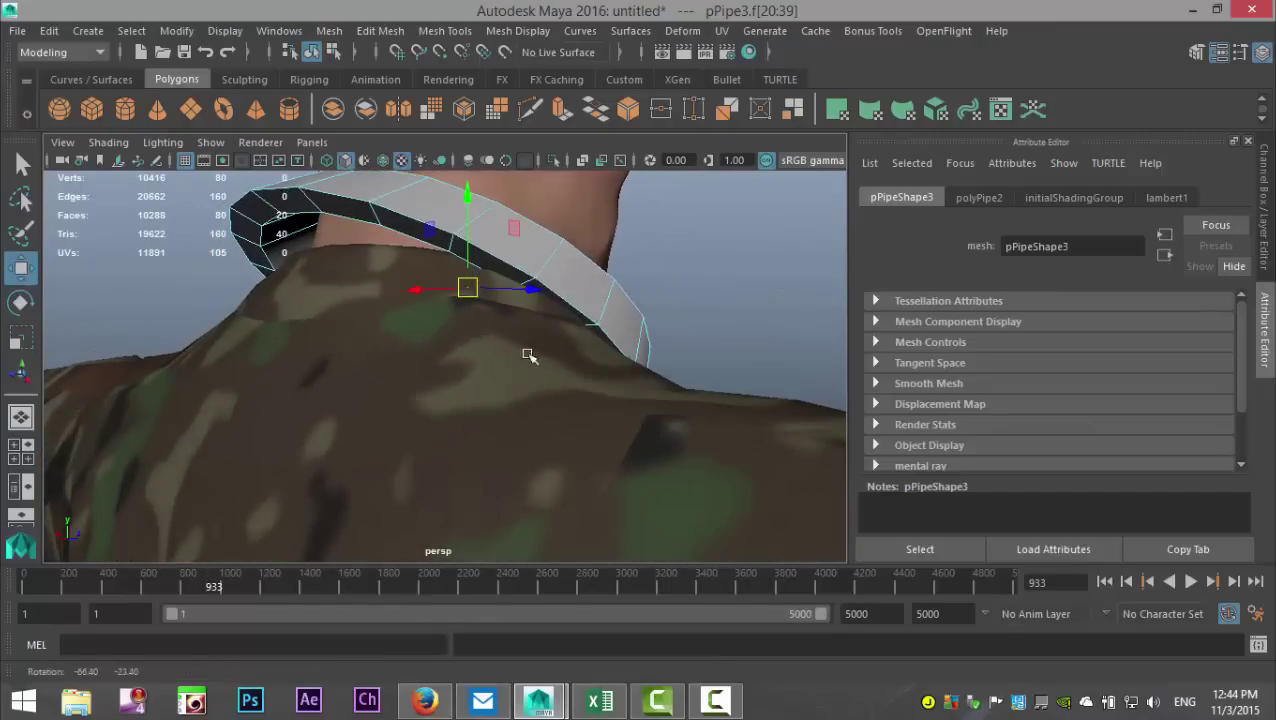
click(350, 210)
shift+double_click(408, 230)
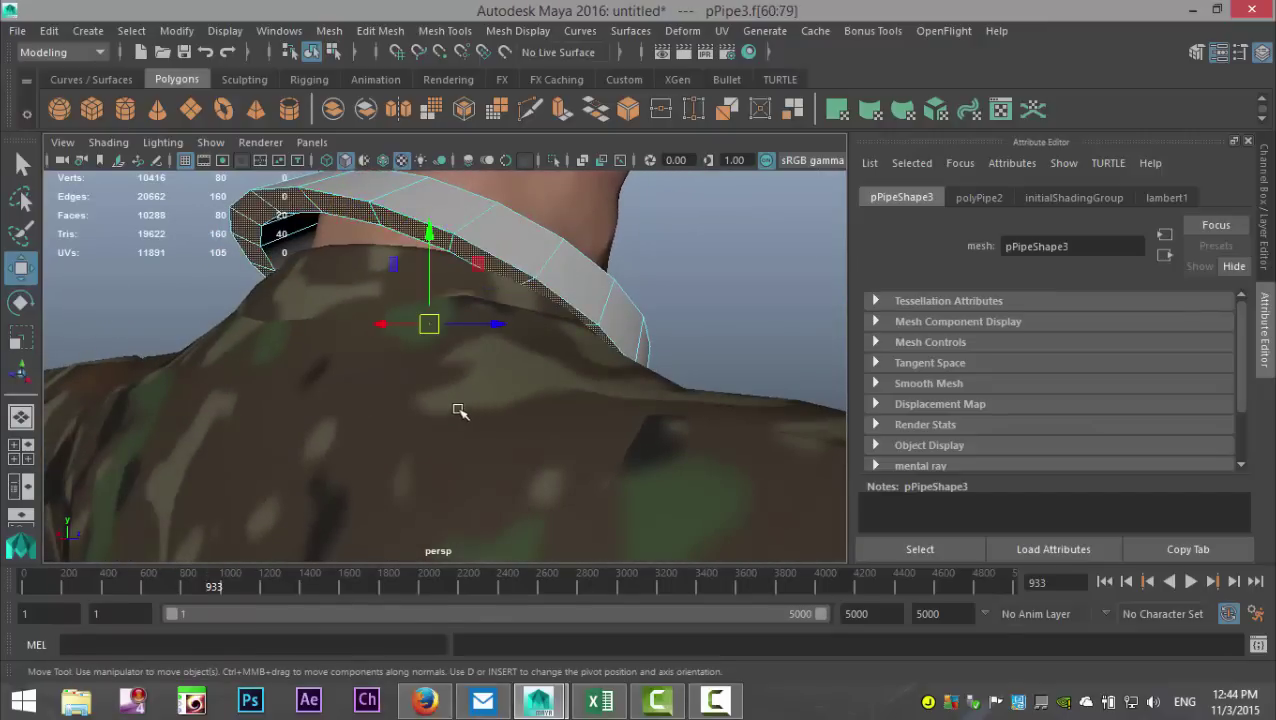
alt+drag(456, 413, 535, 356)
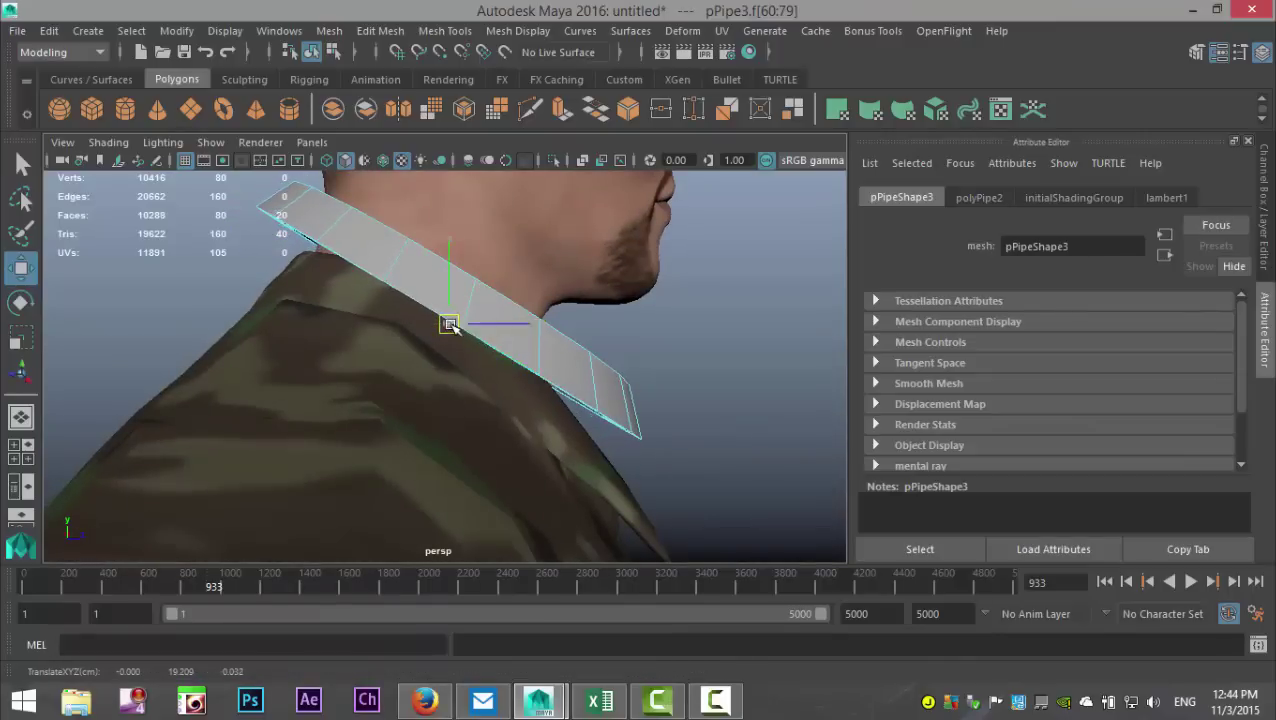
drag(450, 327, 632, 419)
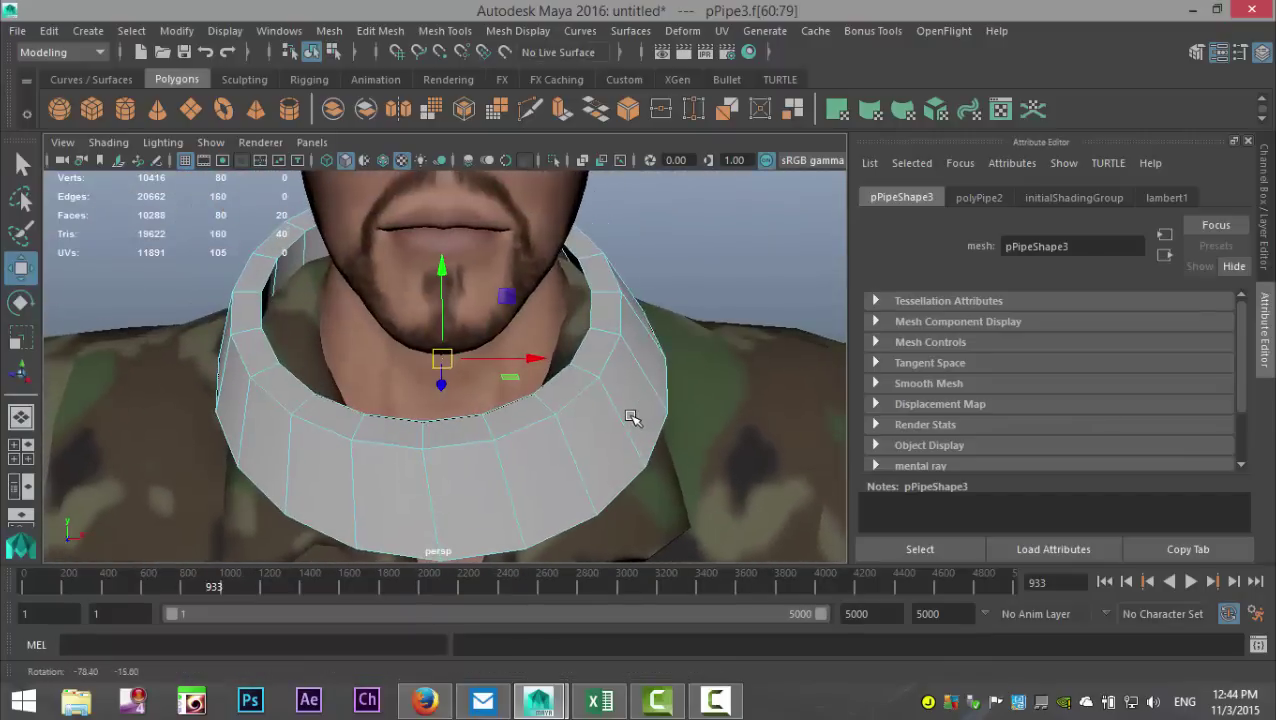
- Return to object selection and shift the whole band sideways to about 0.08 on X to center it around the neck
right_drag(590, 413, 617, 383)
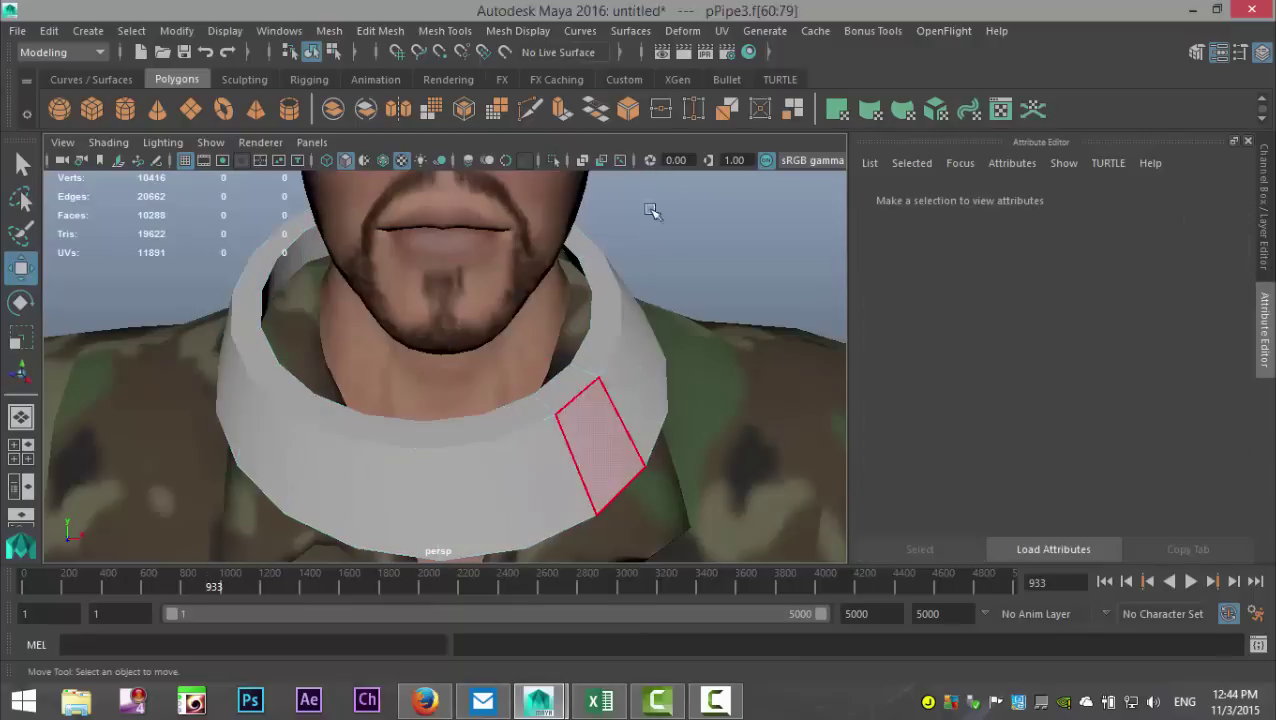
drag(537, 301, 546, 292)
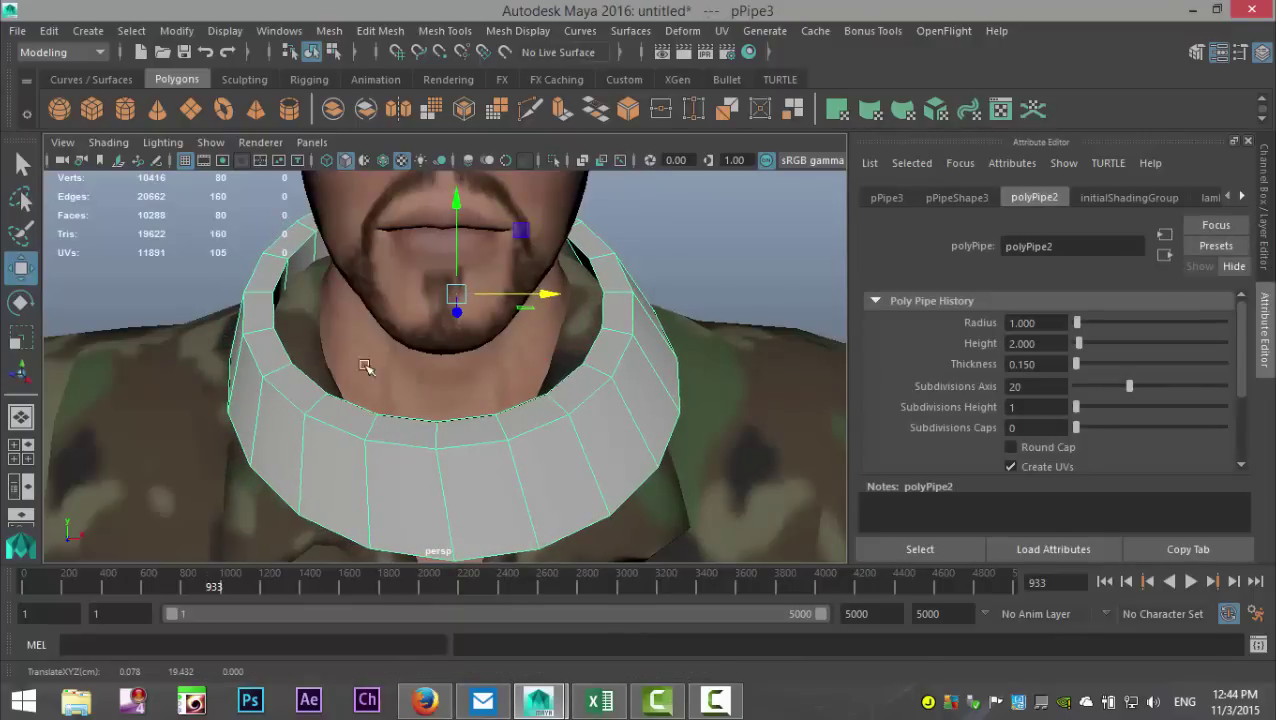
alt+drag(370, 367, 427, 364)
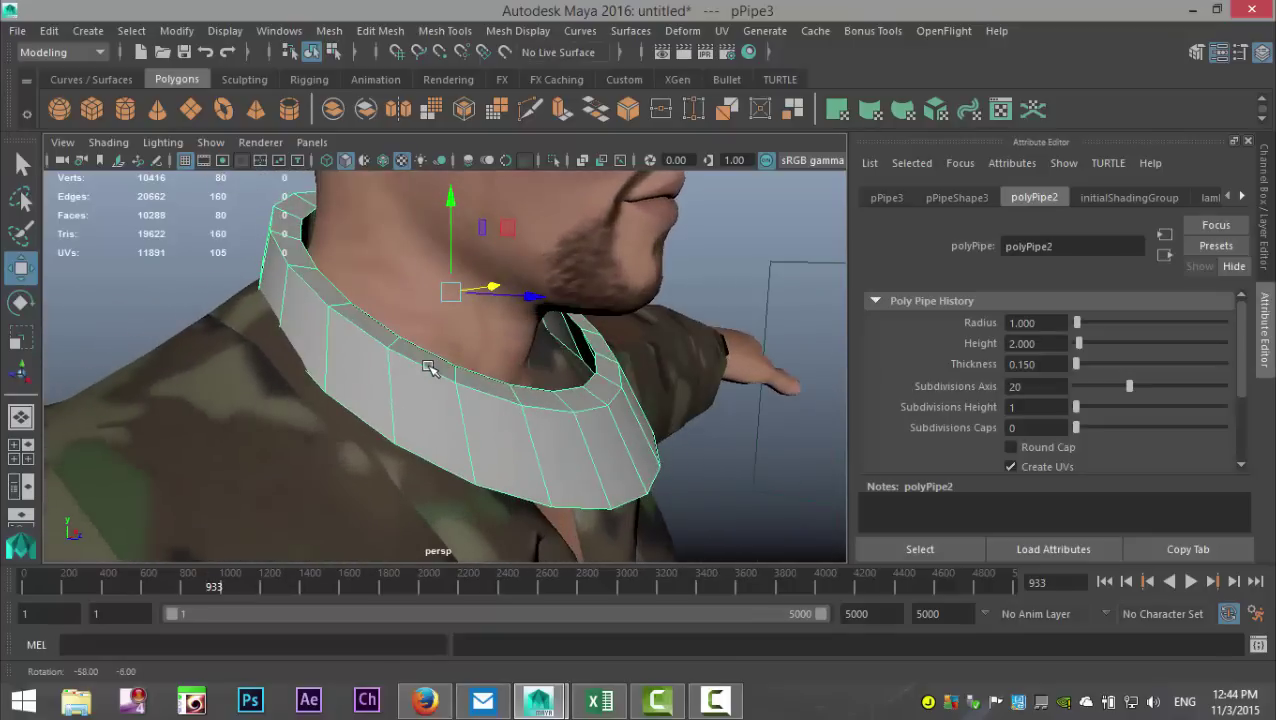
mouse_move(329, 450)
alt+mouse_down()
mouse_move(333, 438)
mouse_move(421, 438)
mouse_move(396, 458)
mouse_move(338, 453)
alt+mouse_up()
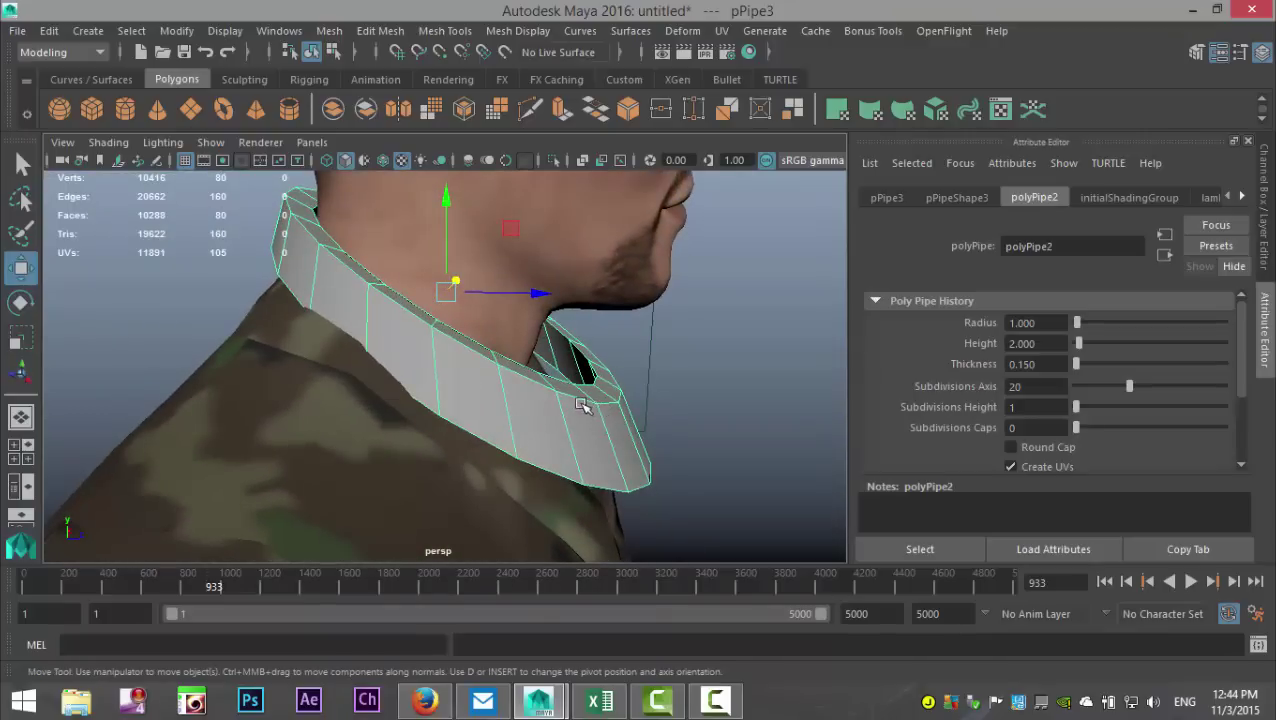
- Rotate the band to a tilt of about 28 degrees and adjust its height above the shirt collar
key(e)
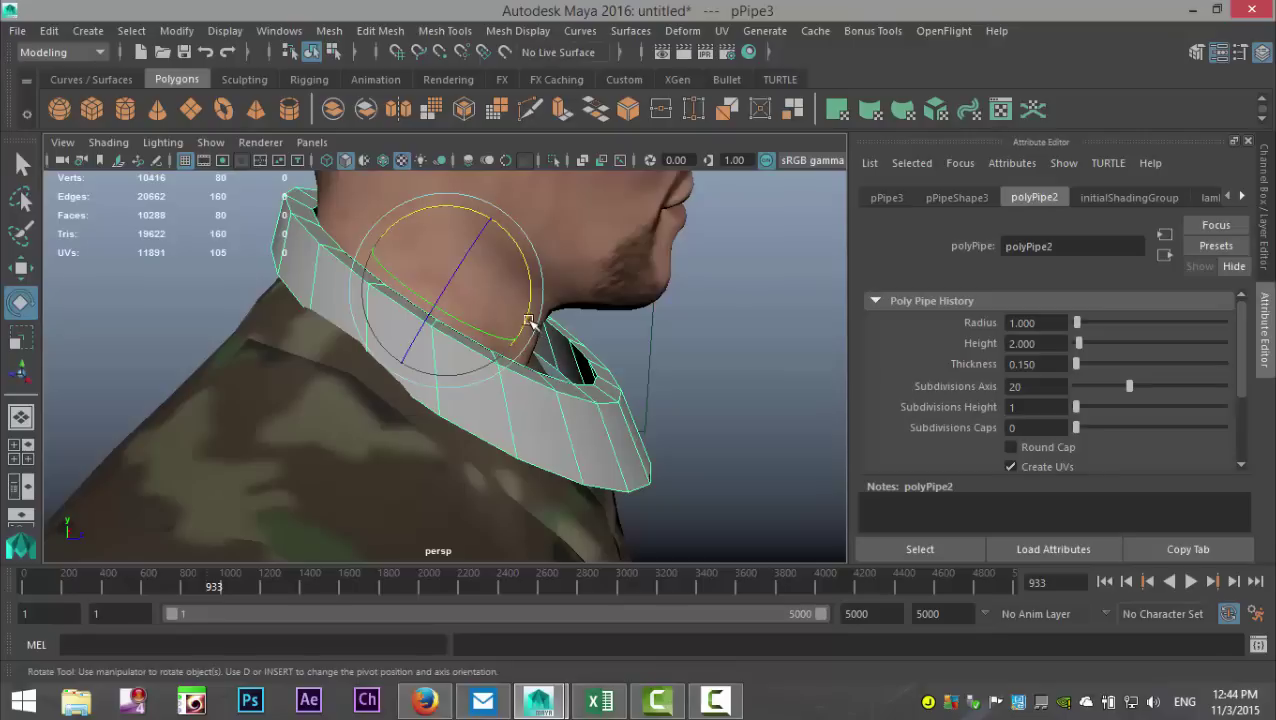
drag(529, 320, 531, 313)
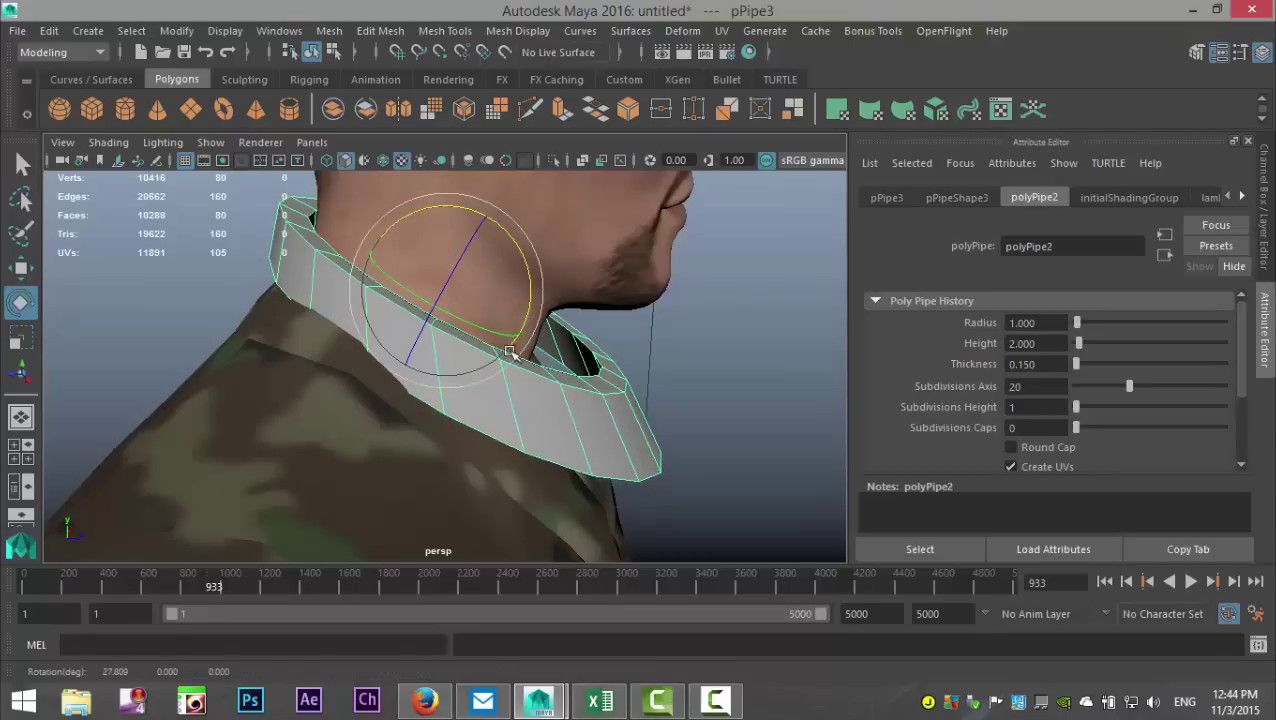
key(w)
drag(451, 258, 453, 225)
alt+drag(310, 334, 493, 333)
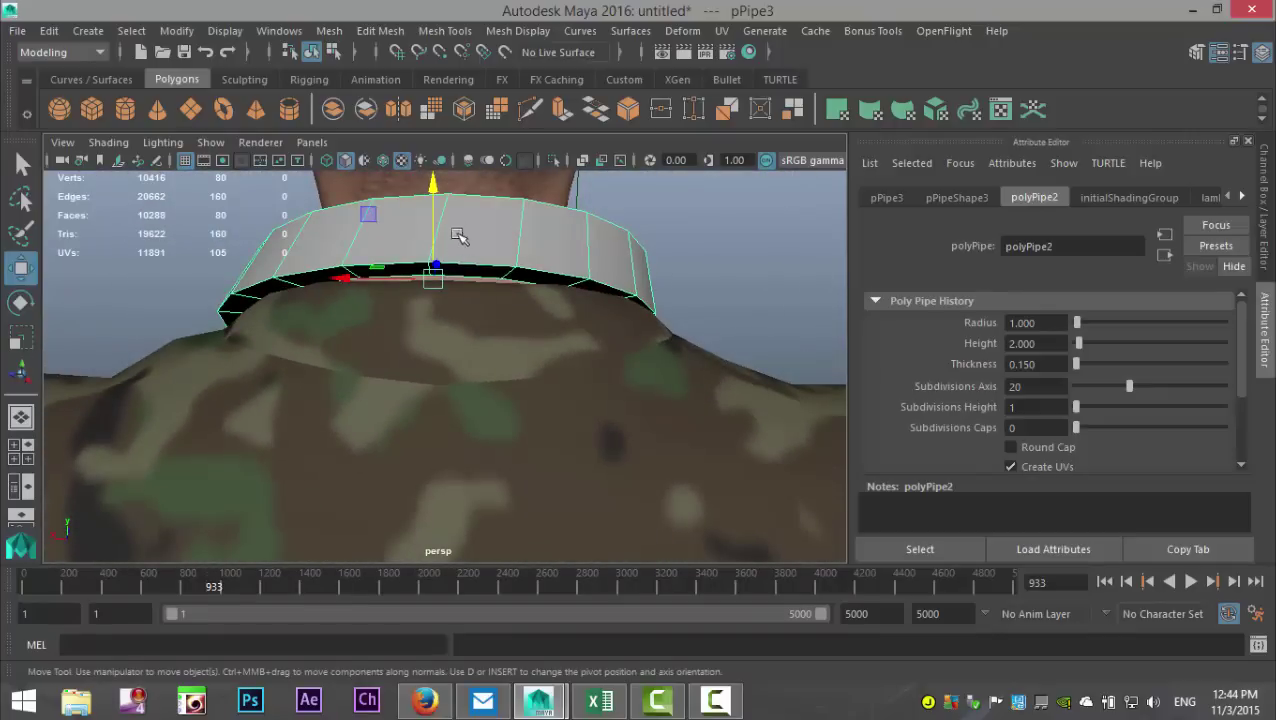
- Adjust the height of the vertices at the back center of the band, then return to object selection
right_drag(458, 213, 400, 190)
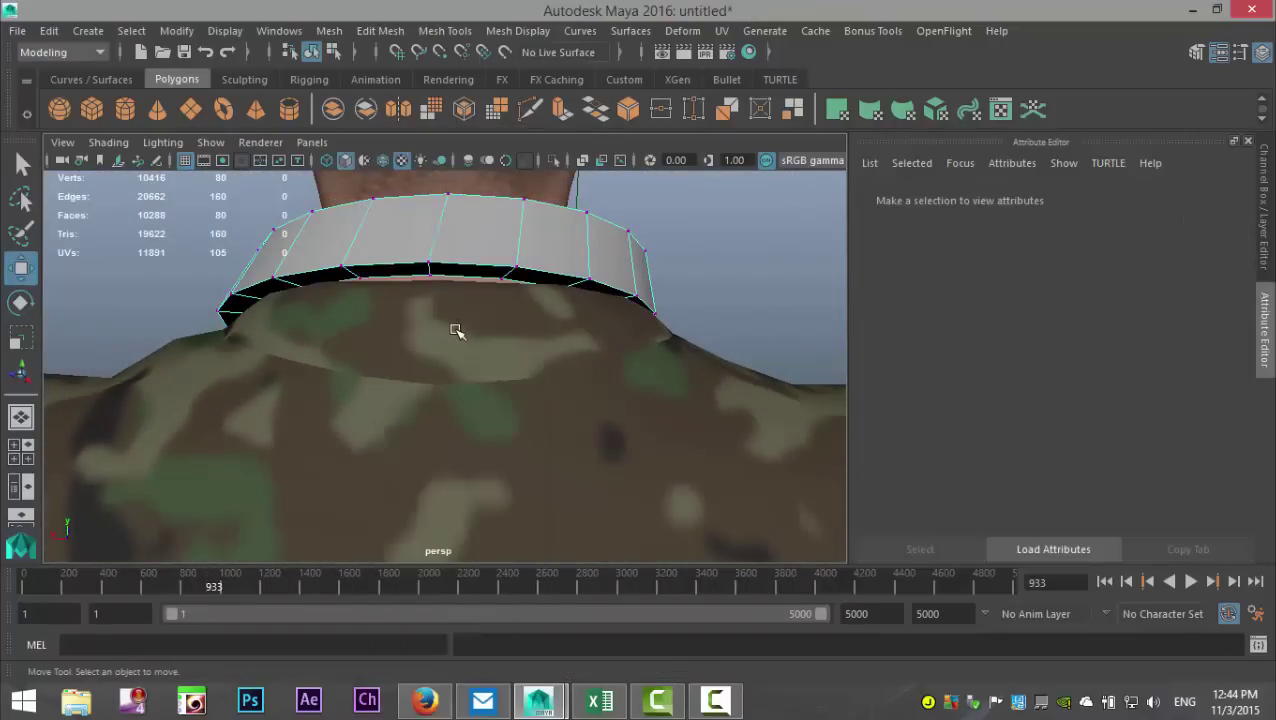
mouse_move(452, 457)
alt+mouse_down()
mouse_move(459, 527)
mouse_move(564, 456)
mouse_move(675, 461)
mouse_move(763, 445)
mouse_move(740, 464)
mouse_move(445, 466)
alt+mouse_up()
drag(442, 264, 512, 368)
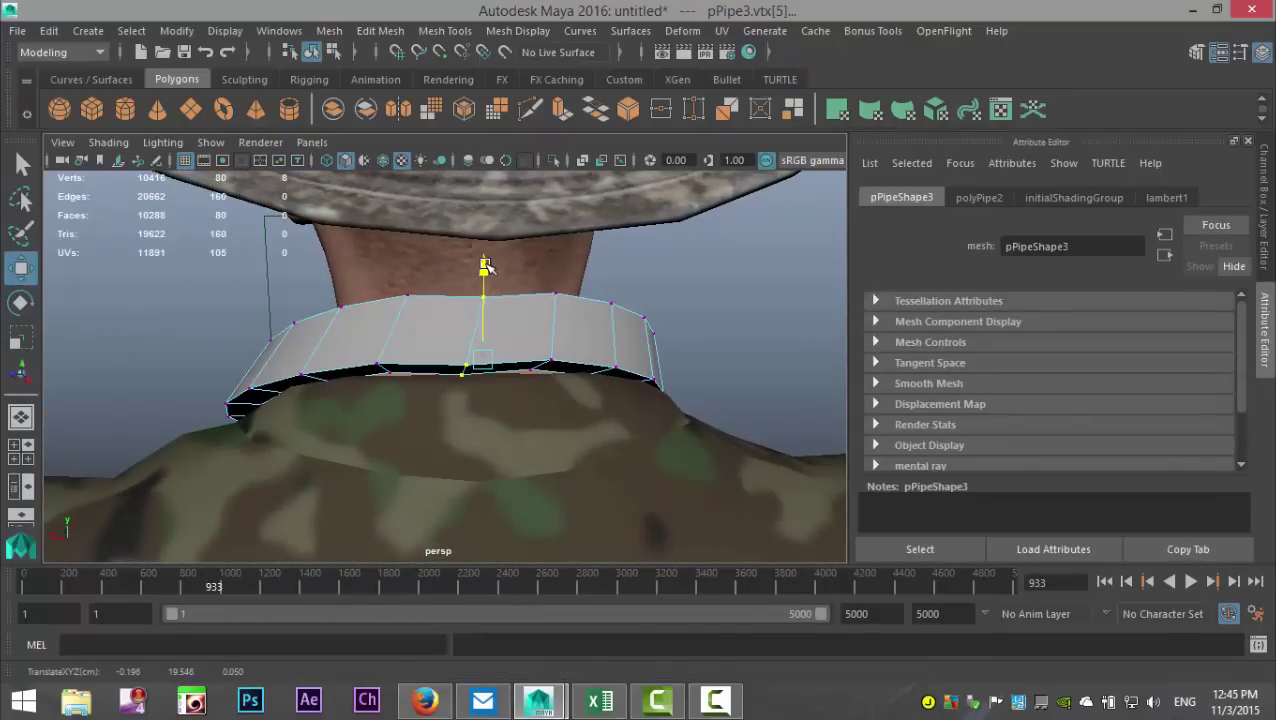
alt+drag(405, 436, 538, 443)
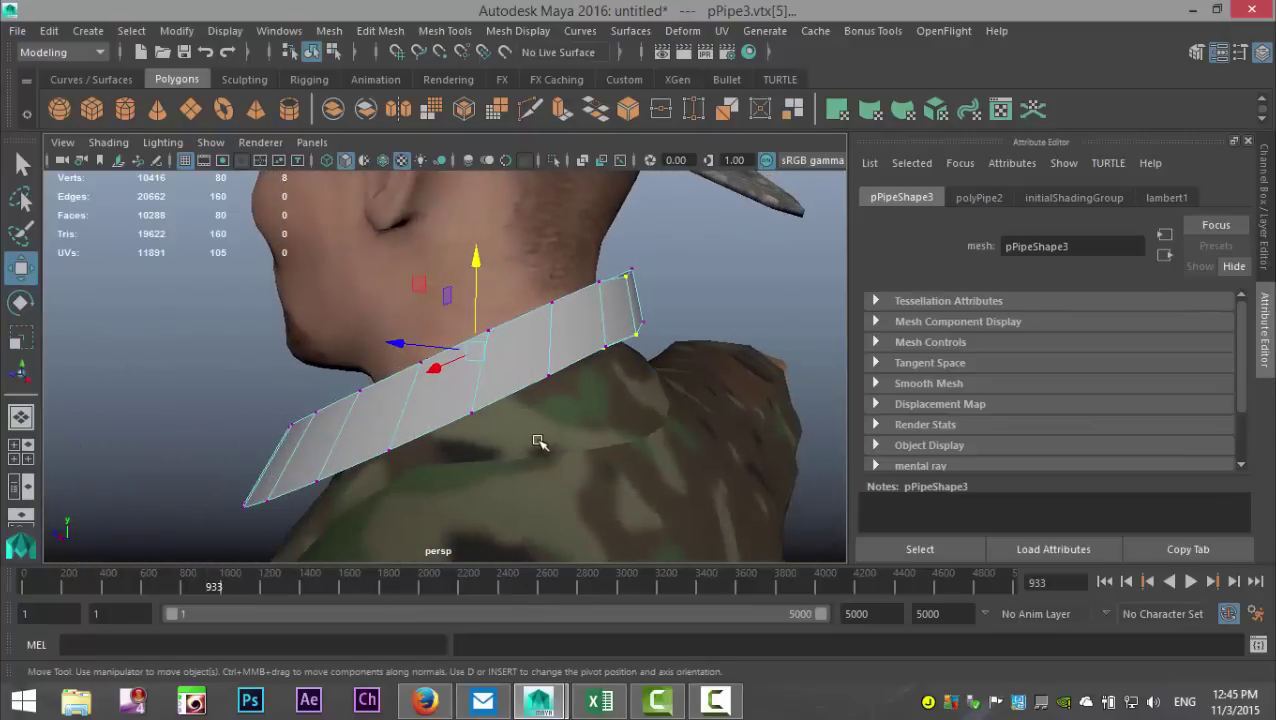
right_drag(545, 360, 638, 136)
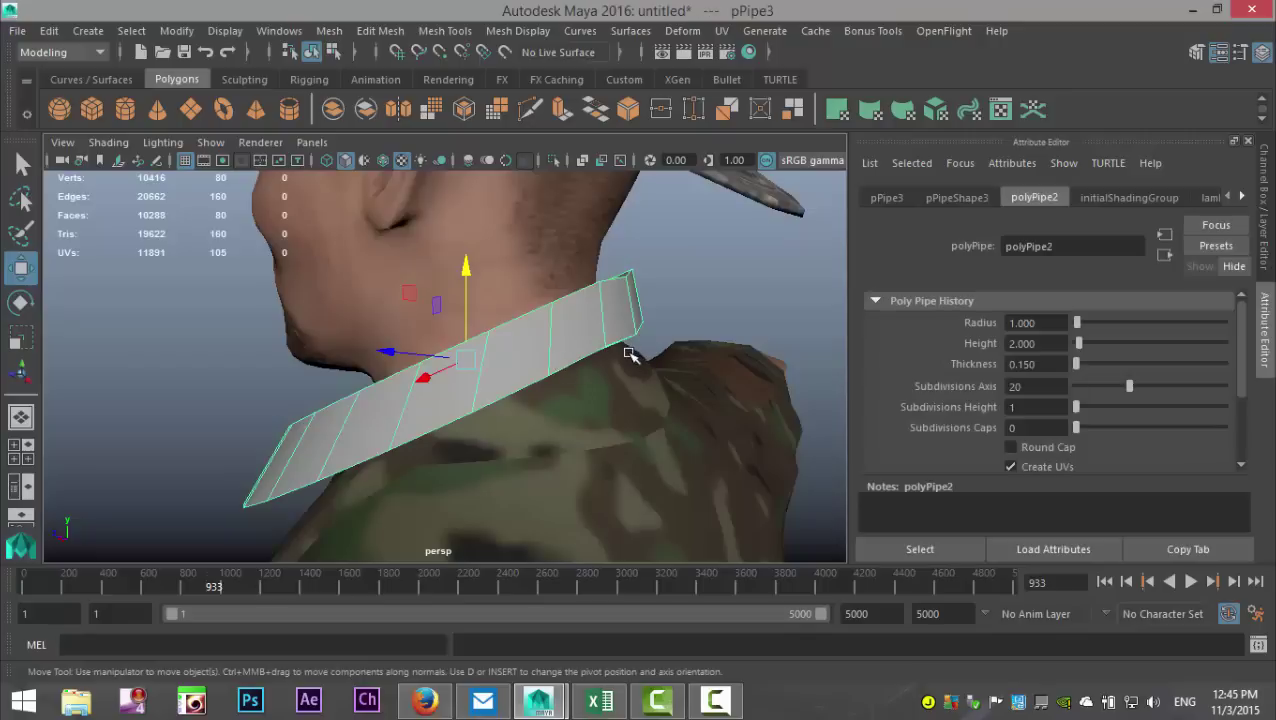
- Turn on smooth preview for the band and insert an edge loop around the middle of its height
key(3)
alt+drag(310, 370, 487, 441)
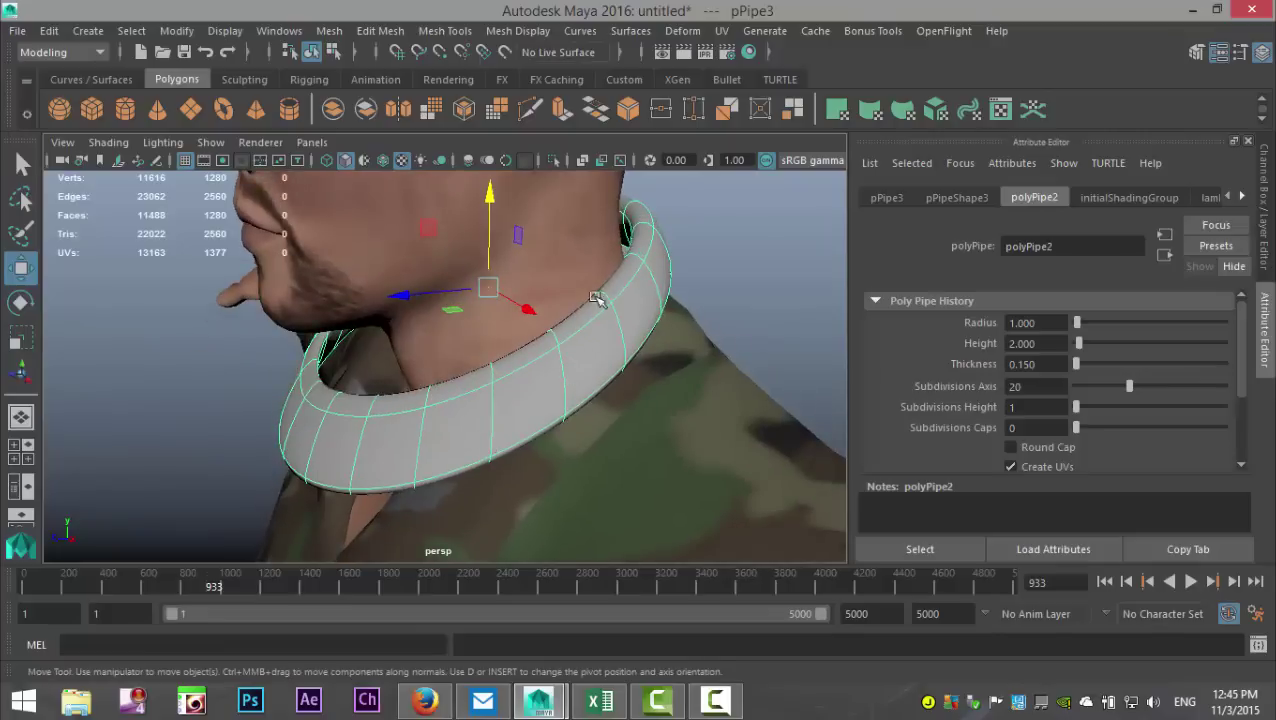
click(520, 33)
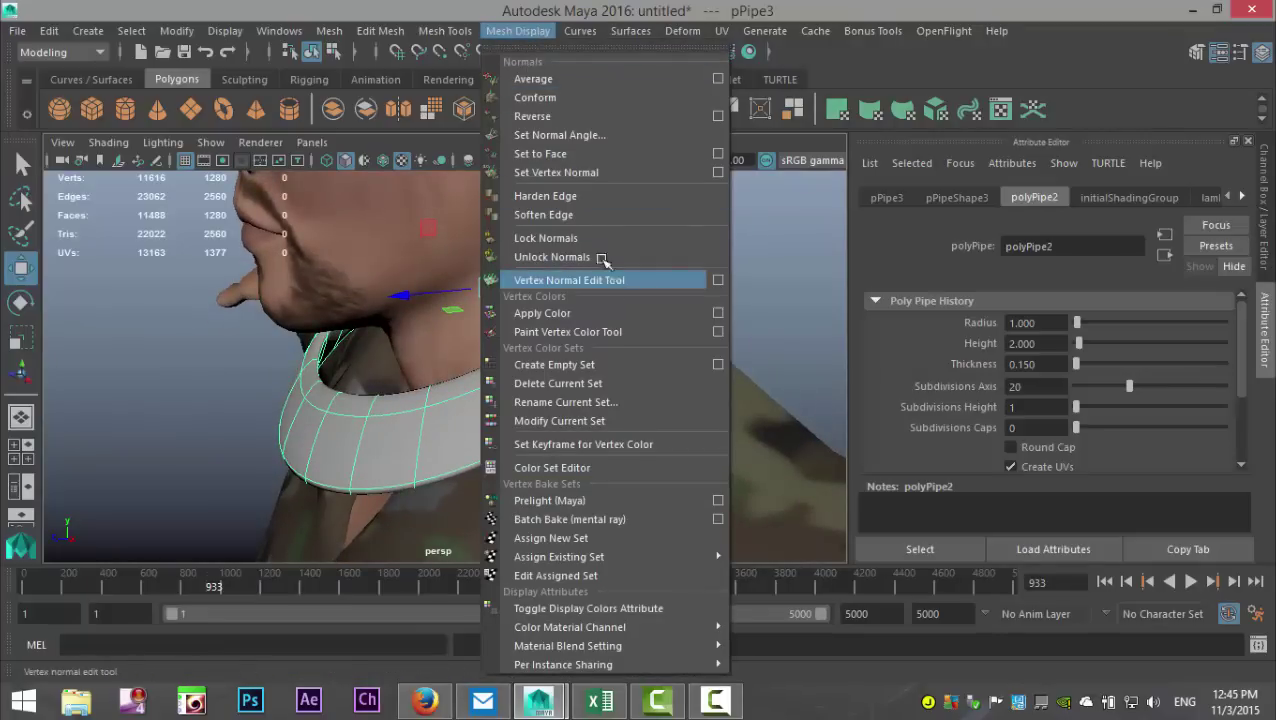
mouse_move(445, 31)
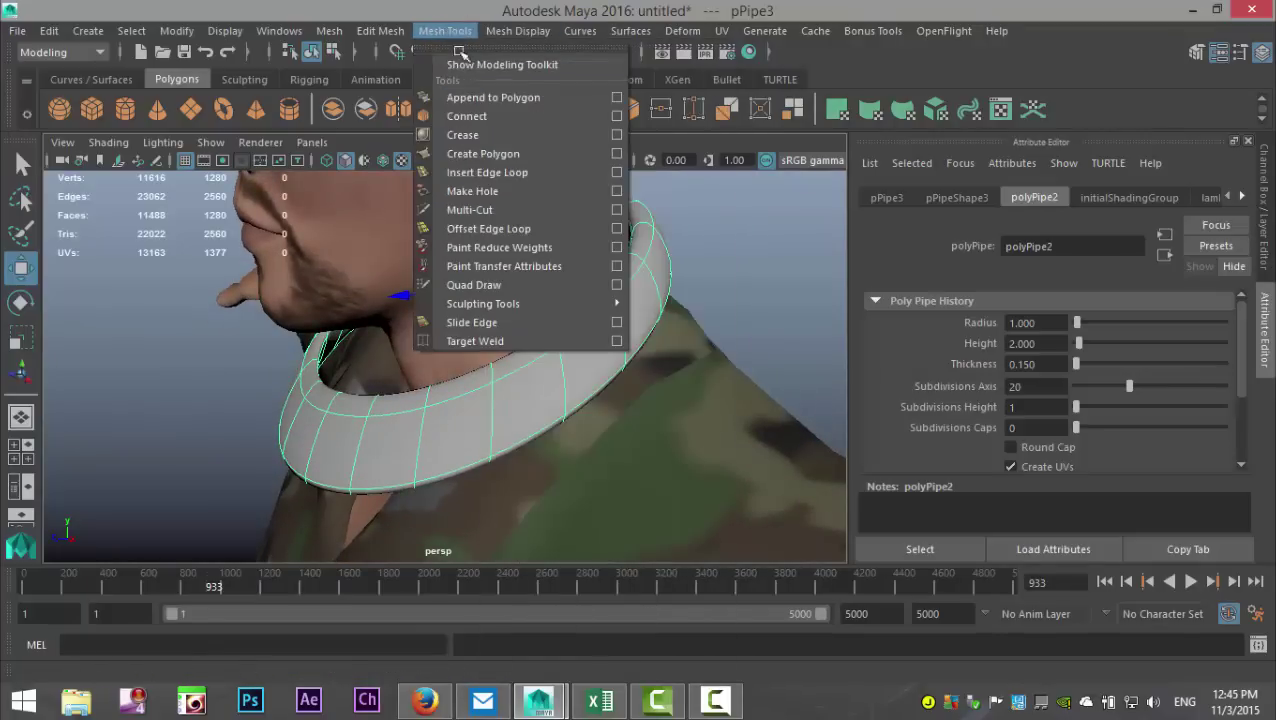
click(545, 175)
drag(491, 421, 494, 428)
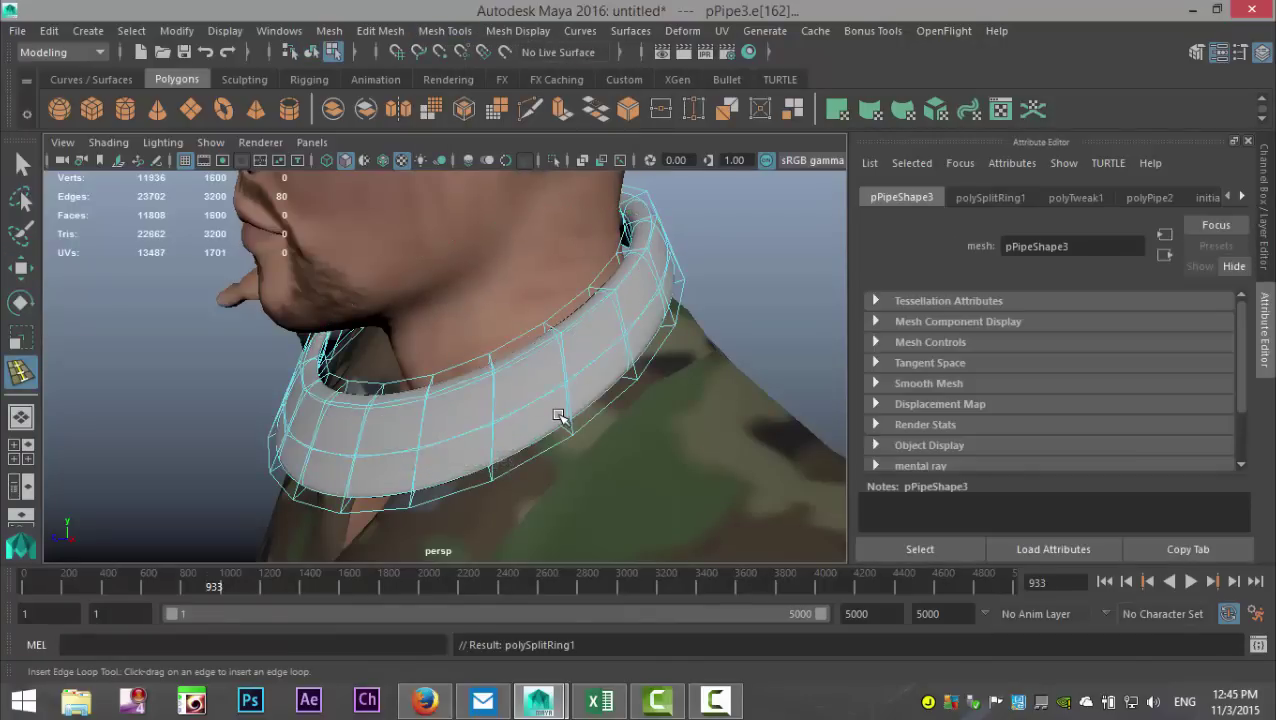
key(q)
click(742, 276)
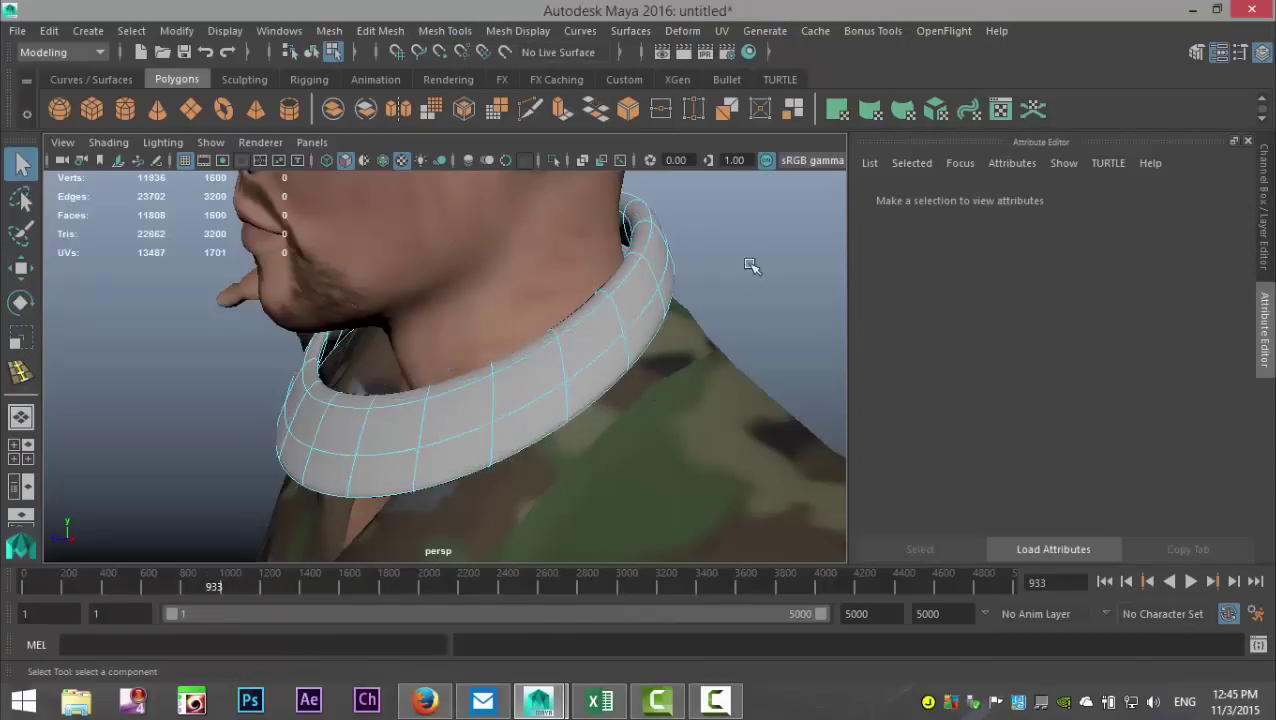
- Enter the band's vertex mode, turn on Soft Select and raise the upper vertices on the left side of the neck
right_click(567, 368)
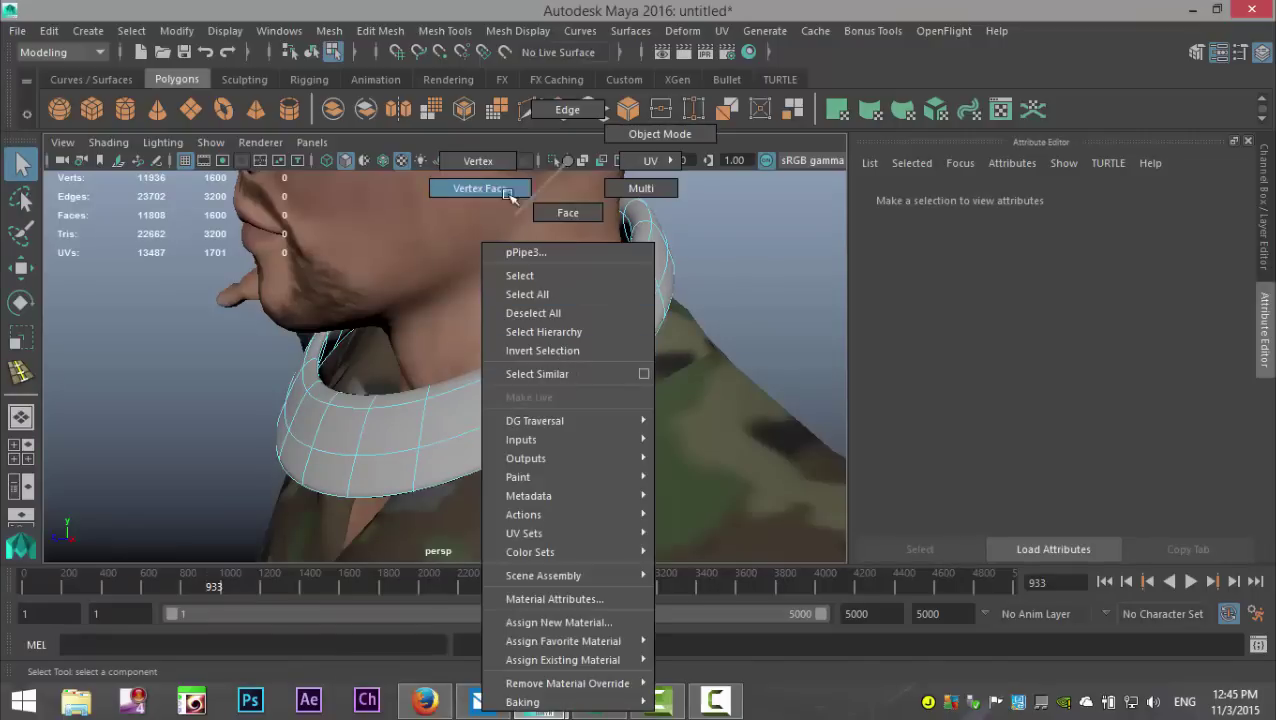
click(490, 161)
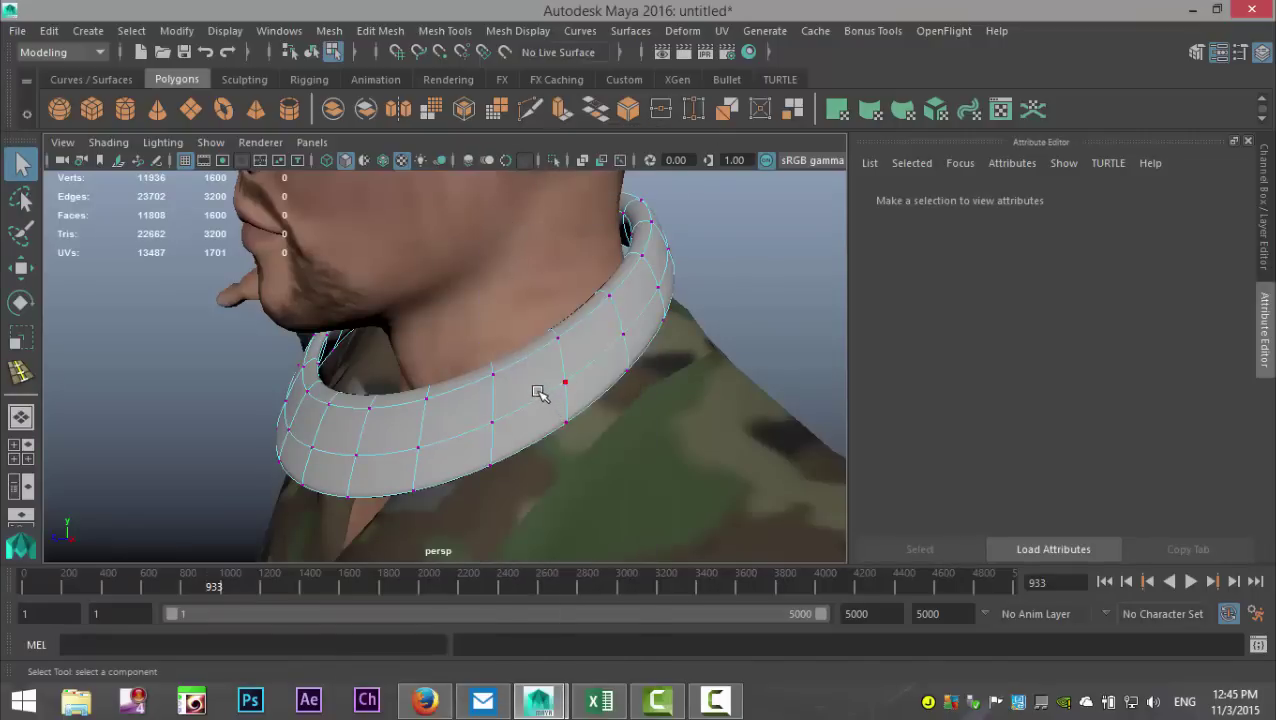
key(b)
click(546, 324)
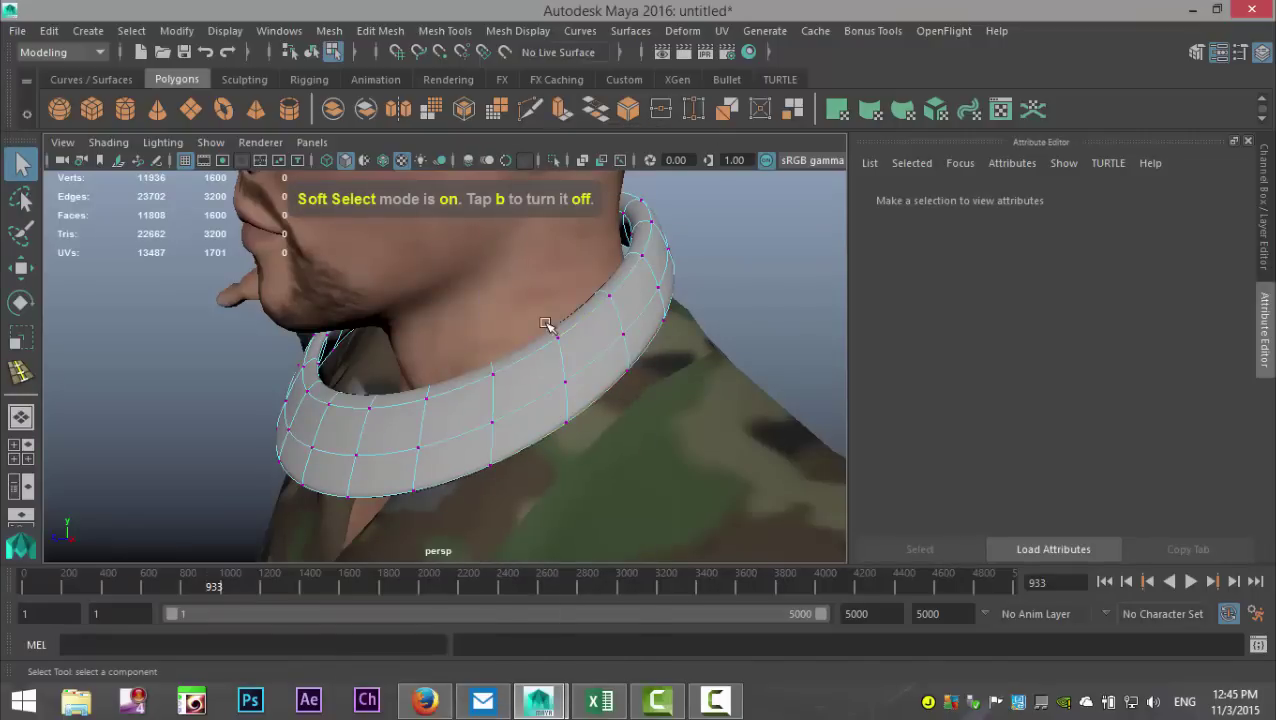
click(556, 336)
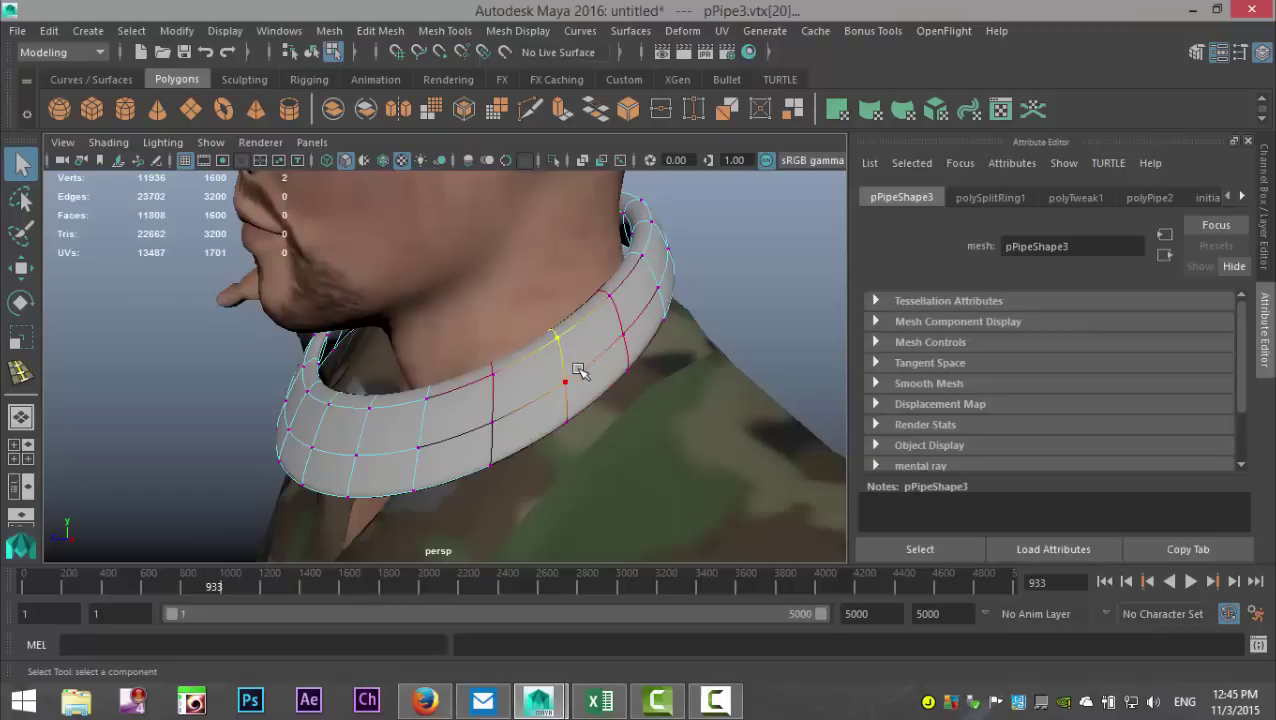
key(w)
drag(561, 242, 562, 219)
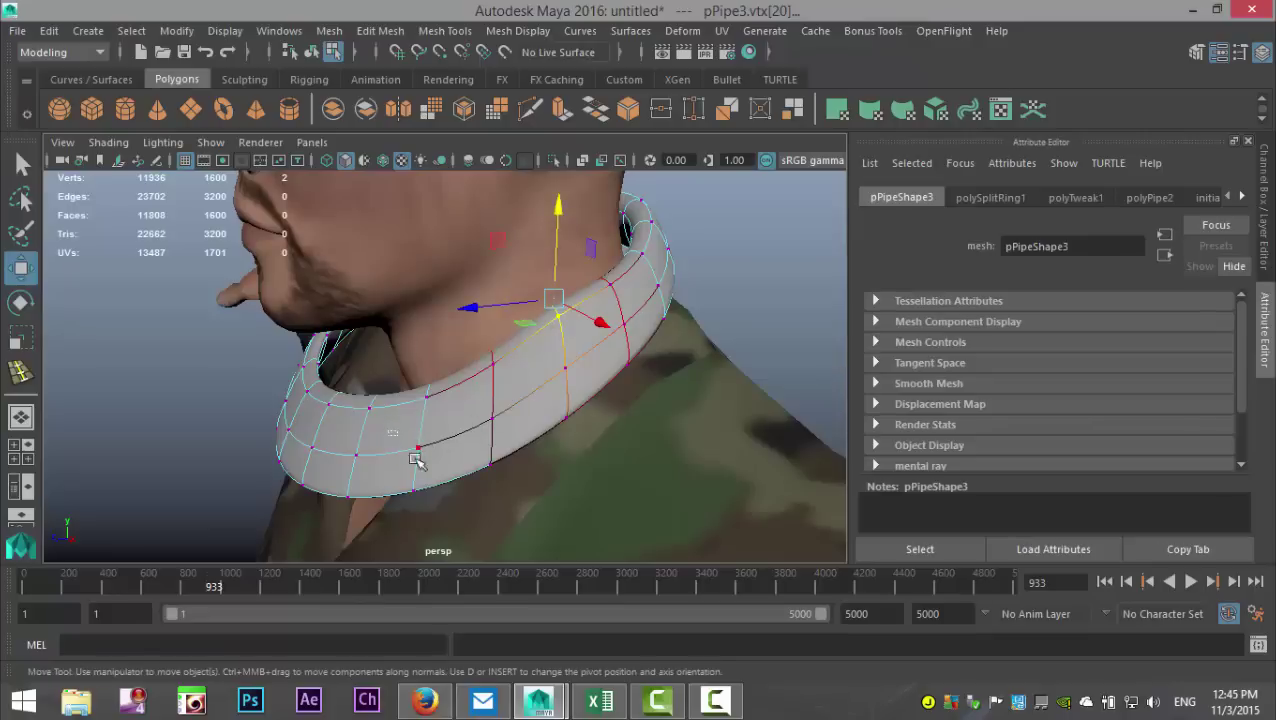
- Select the band's left-front vertices and center-front column, adjusting their position to follow the shirt opening
click(412, 490)
drag(410, 388, 532, 432)
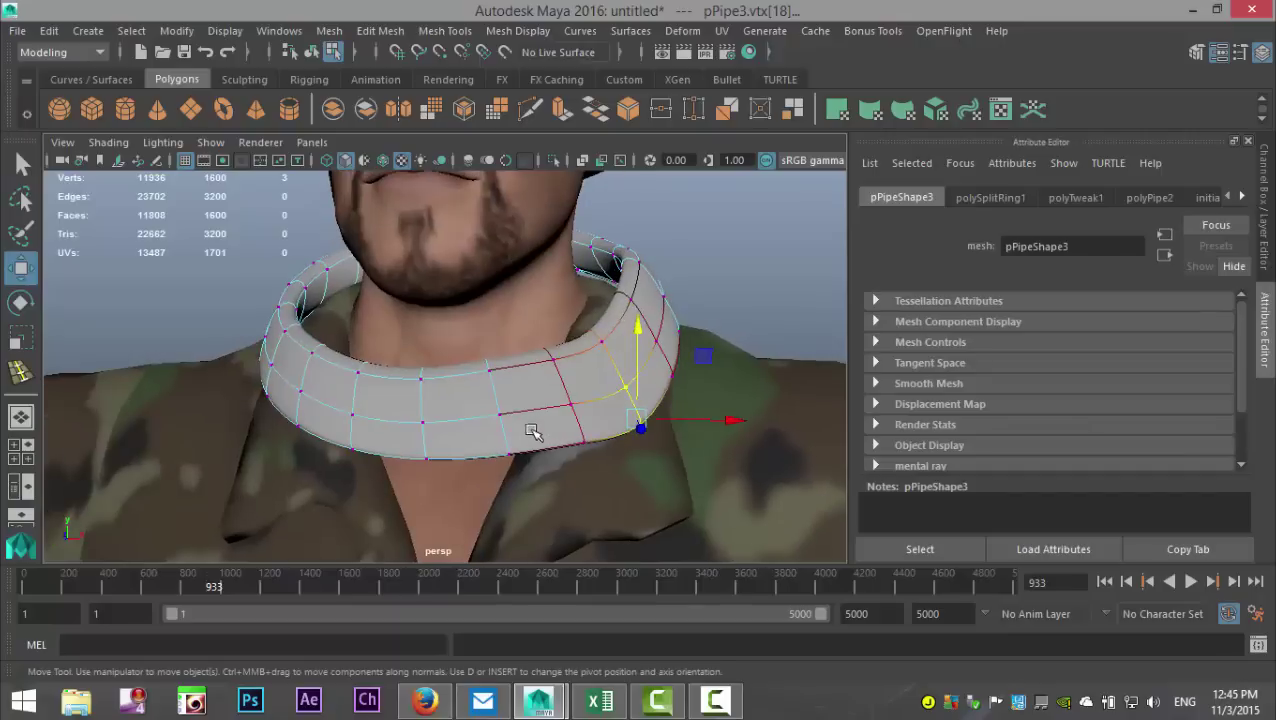
drag(386, 346, 598, 501)
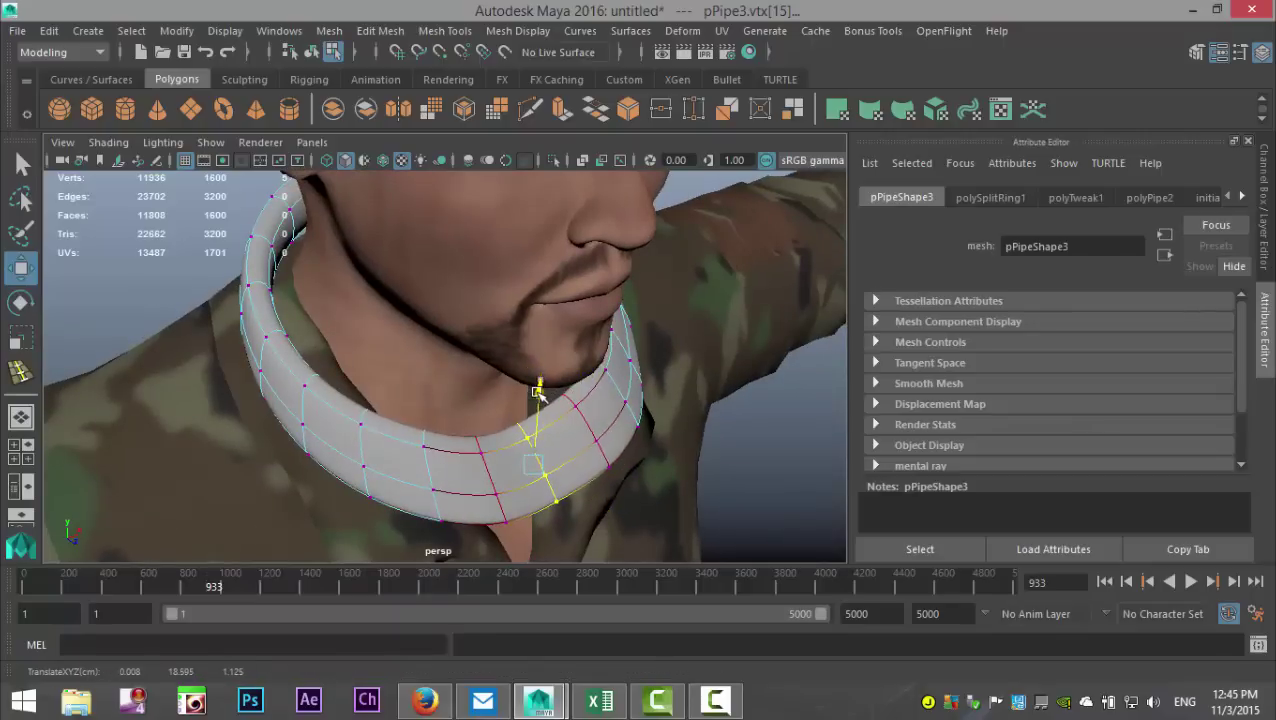
key(e)
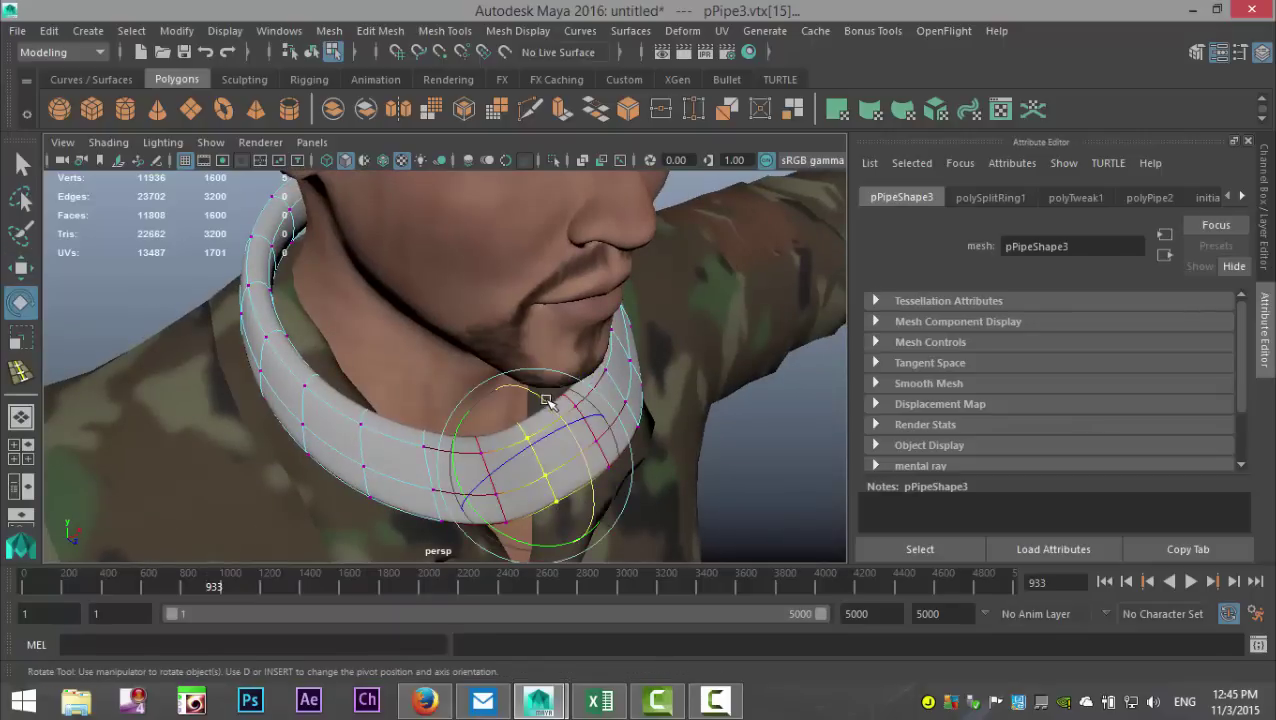
- Rotate the right-front vertex column slightly, then move it and the neighbouring column inward toward the neck
alt+drag(420, 444, 347, 446)
drag(363, 503, 368, 520)
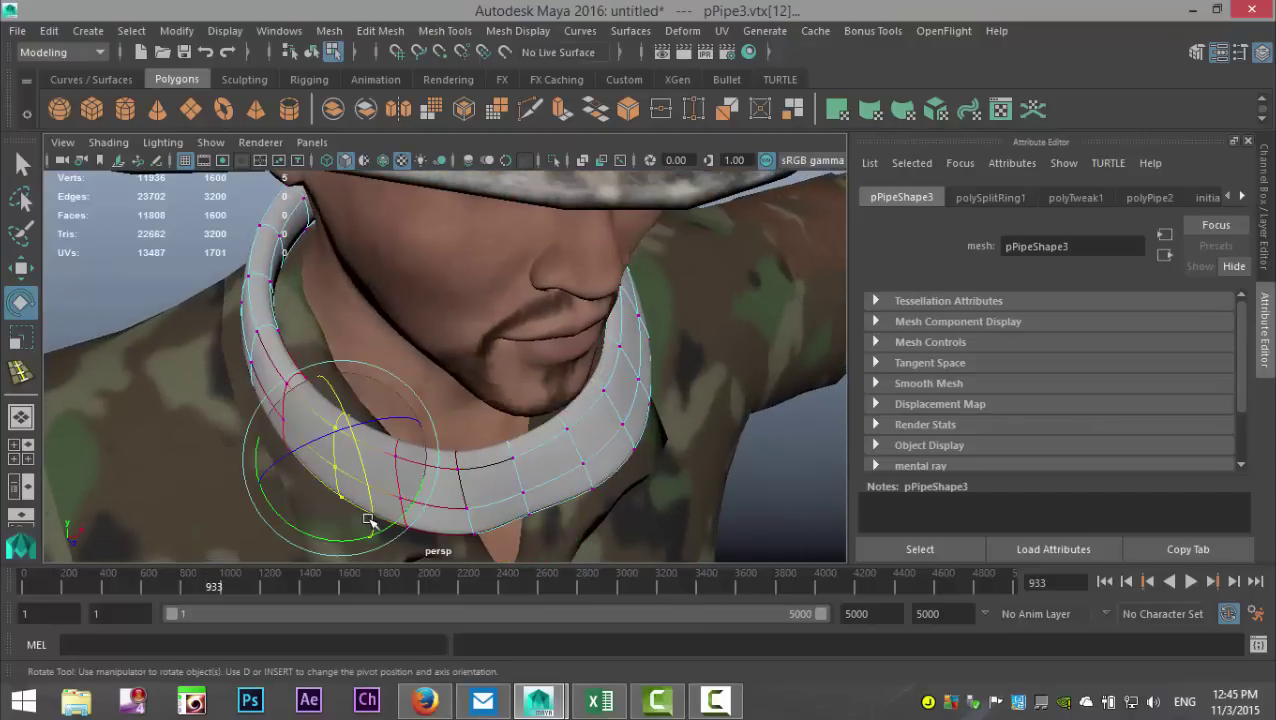
key(w)
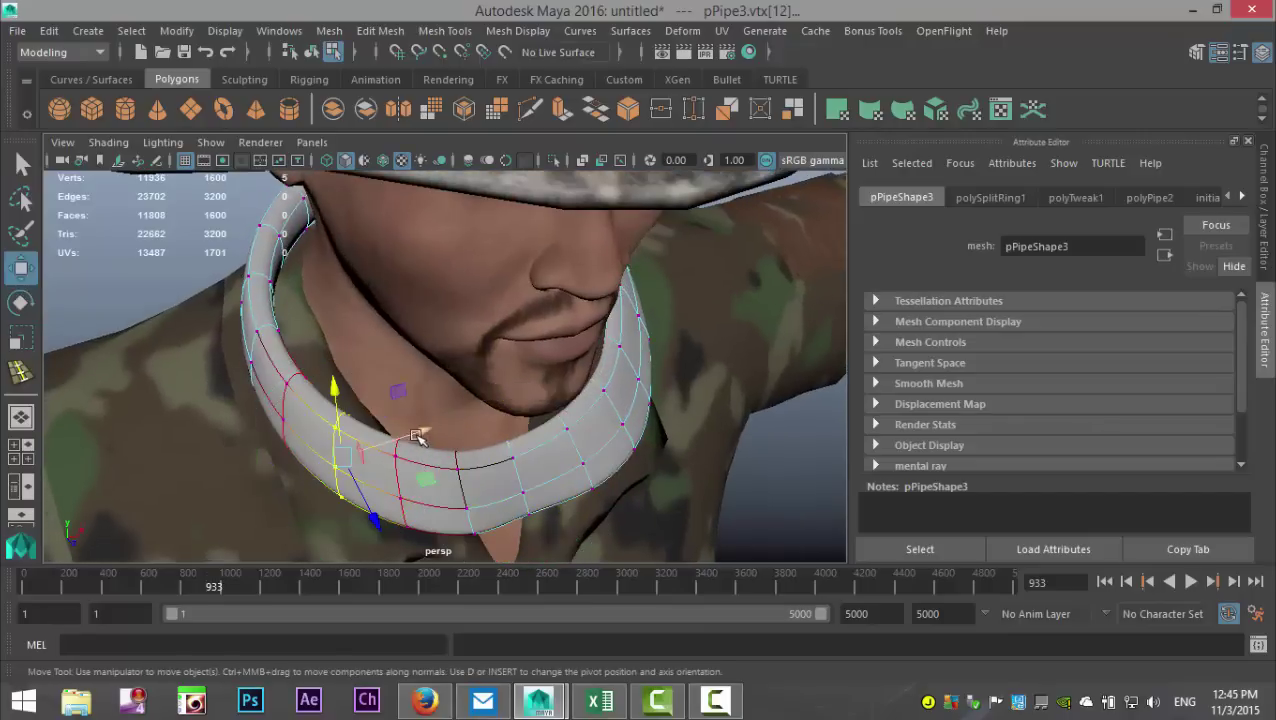
drag(418, 437, 452, 424)
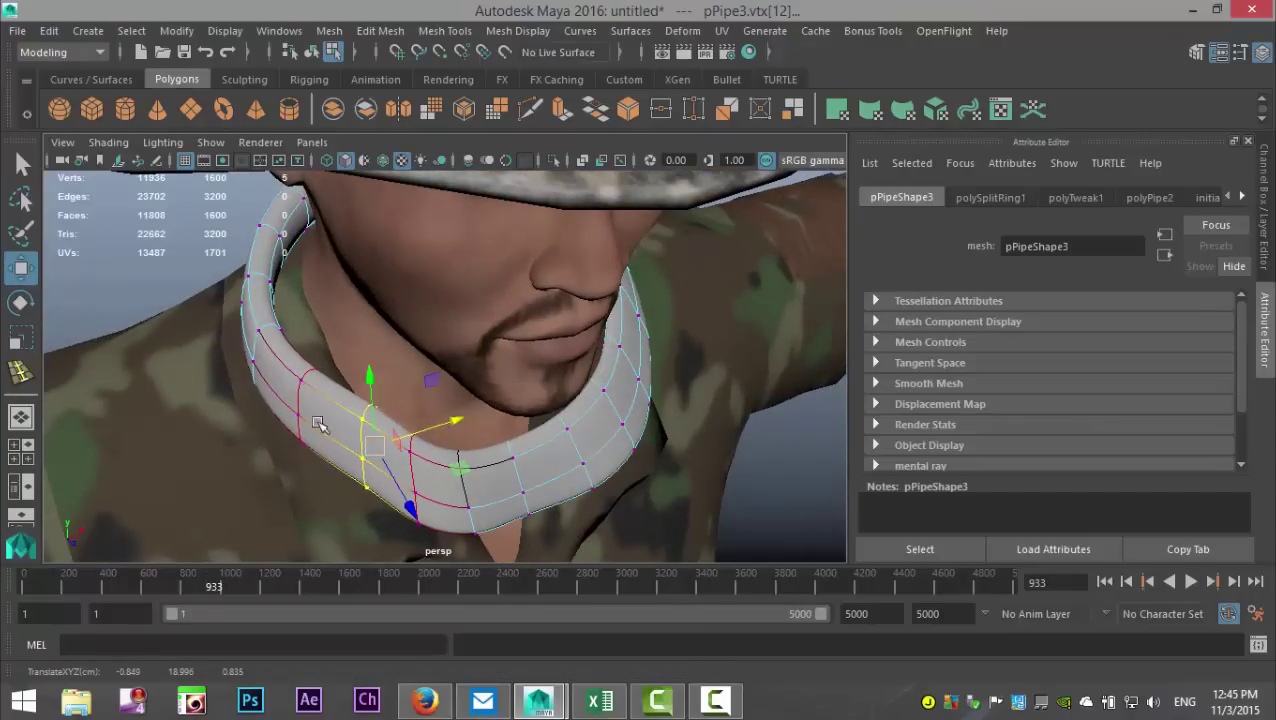
drag(341, 474, 282, 360)
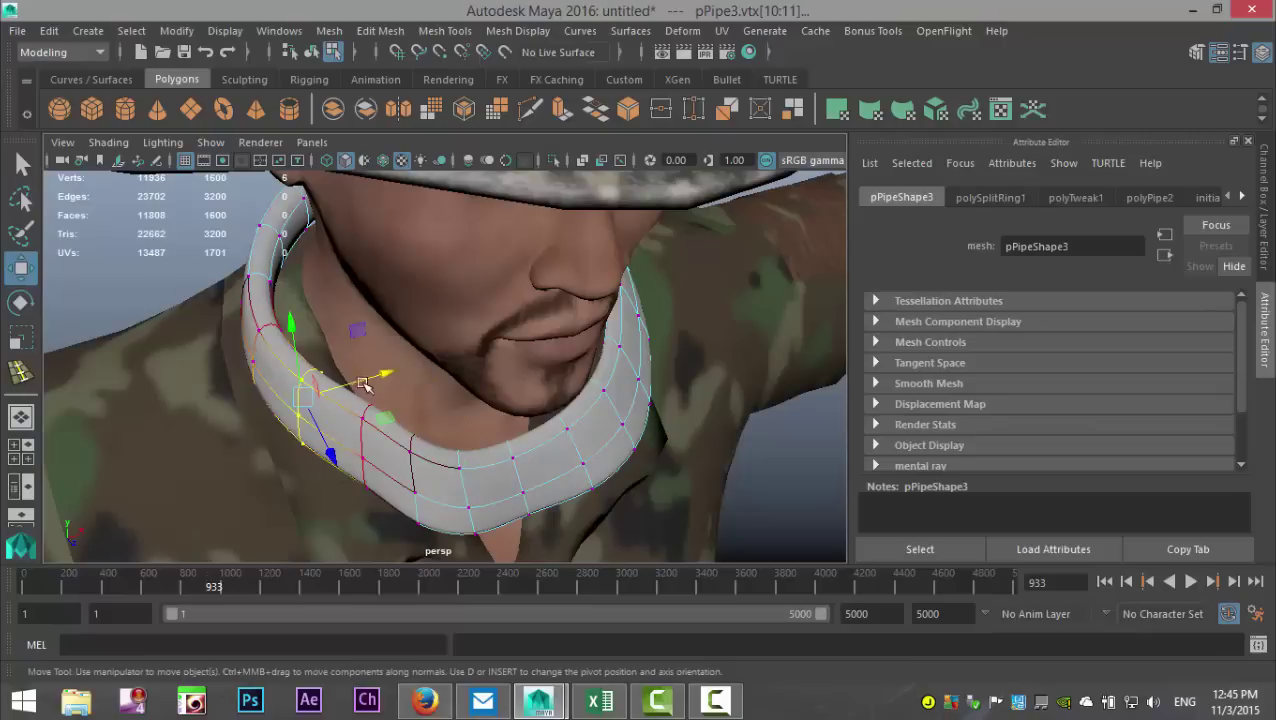
drag(379, 371, 411, 362)
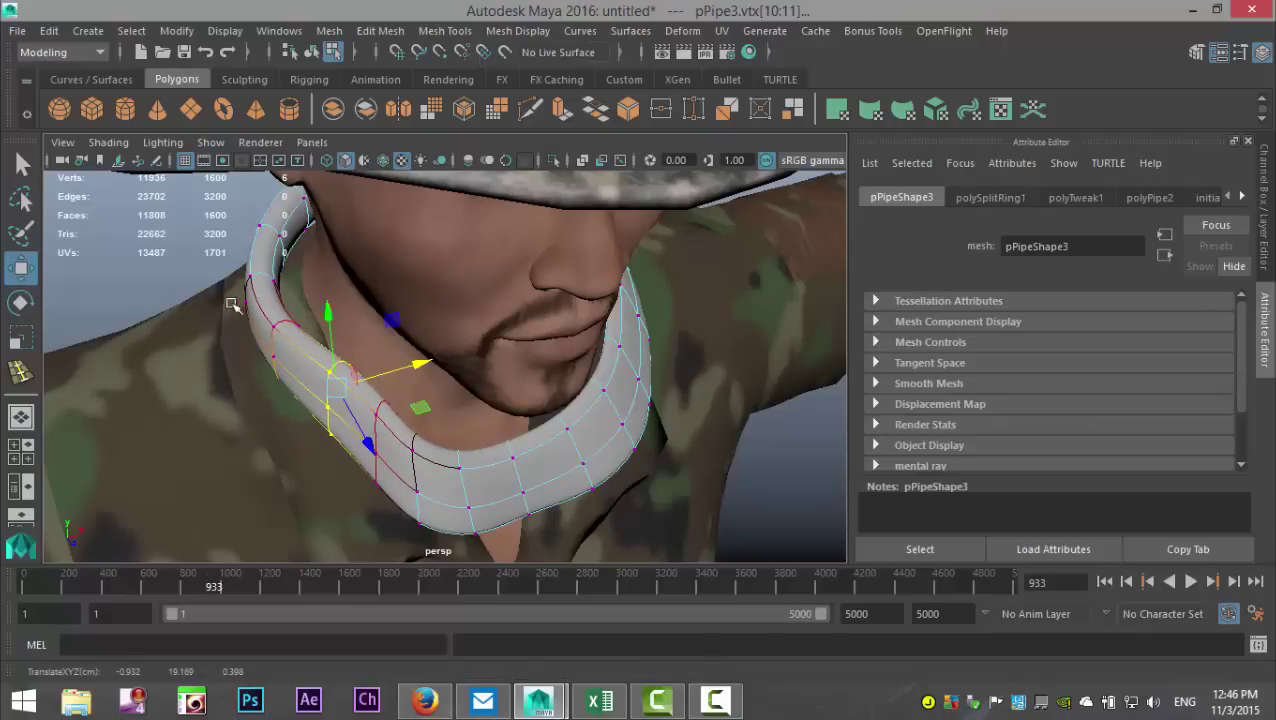
- Move the vertex columns along the character's right side inward so the band hugs the neck
drag(228, 303, 318, 398)
mouse_move(356, 319)
mouse_down()
mouse_move(376, 313)
mouse_move(342, 309)
mouse_up()
drag(222, 243, 318, 333)
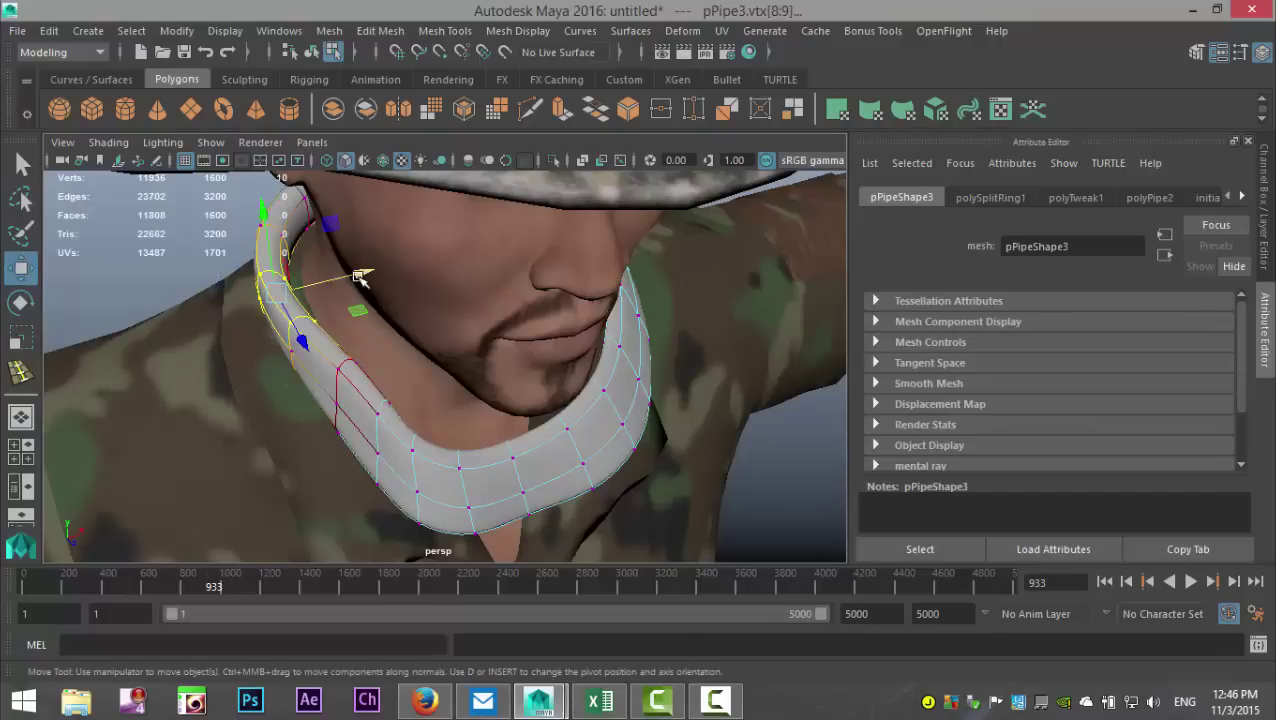
drag(358, 278, 393, 285)
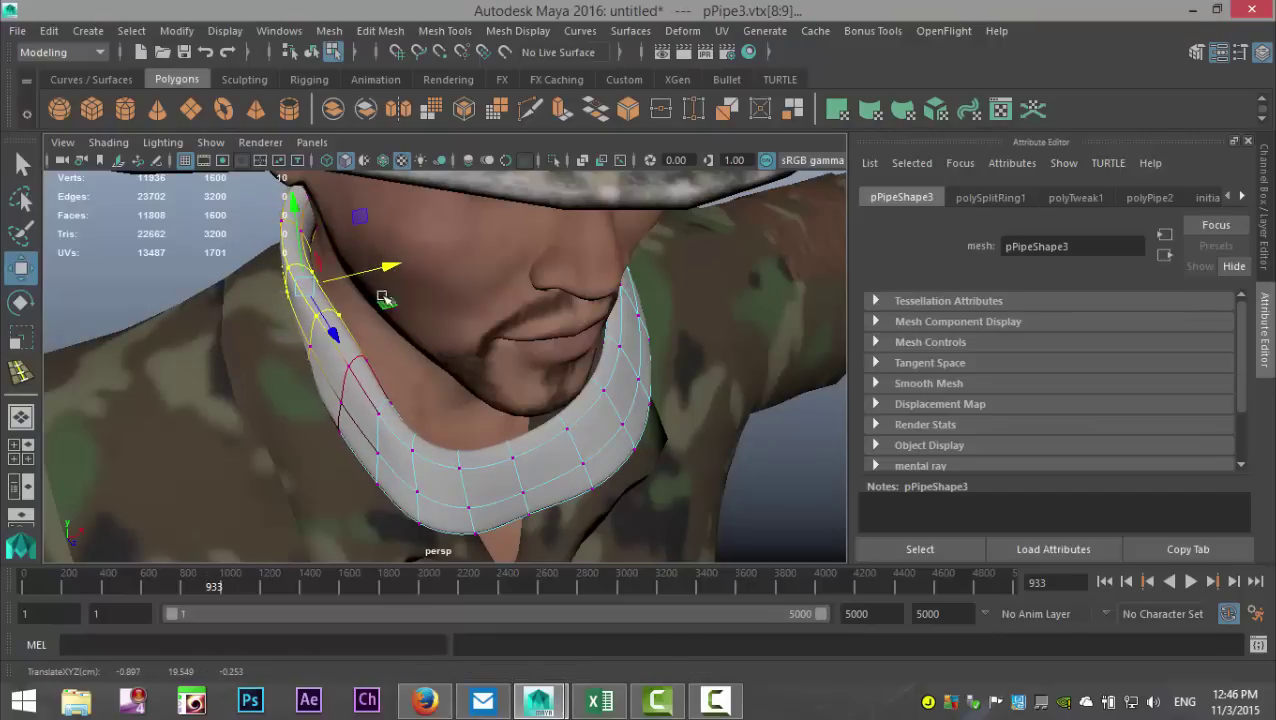
- Raise the band's right-side vertices above the shoulder and lower the right-front column toward the shirt collar
alt+drag(257, 389, 336, 347)
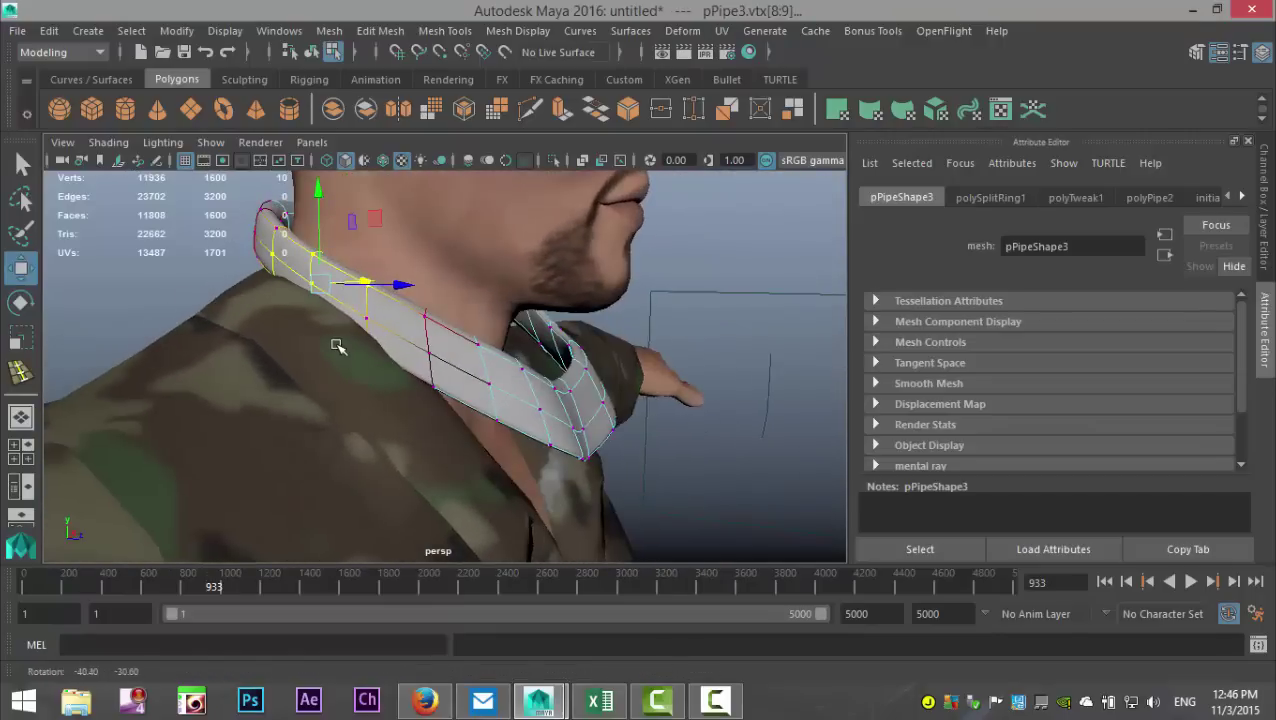
drag(325, 224, 323, 180)
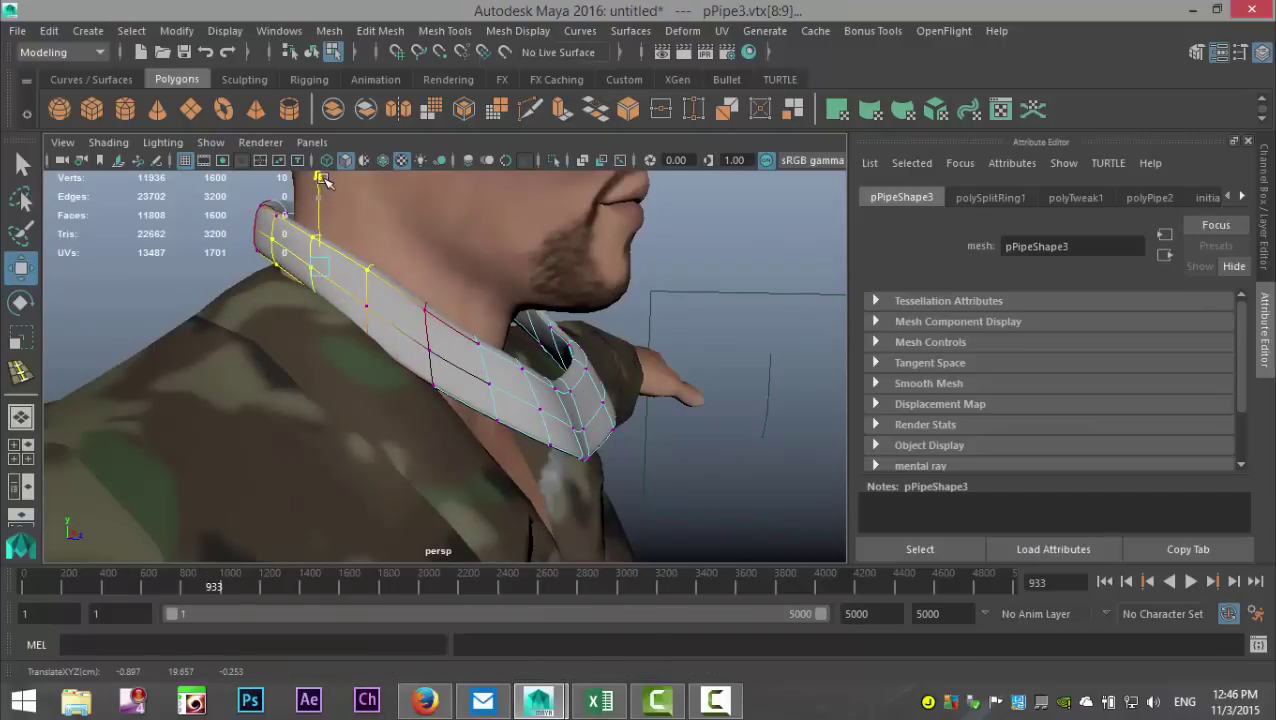
click(388, 301)
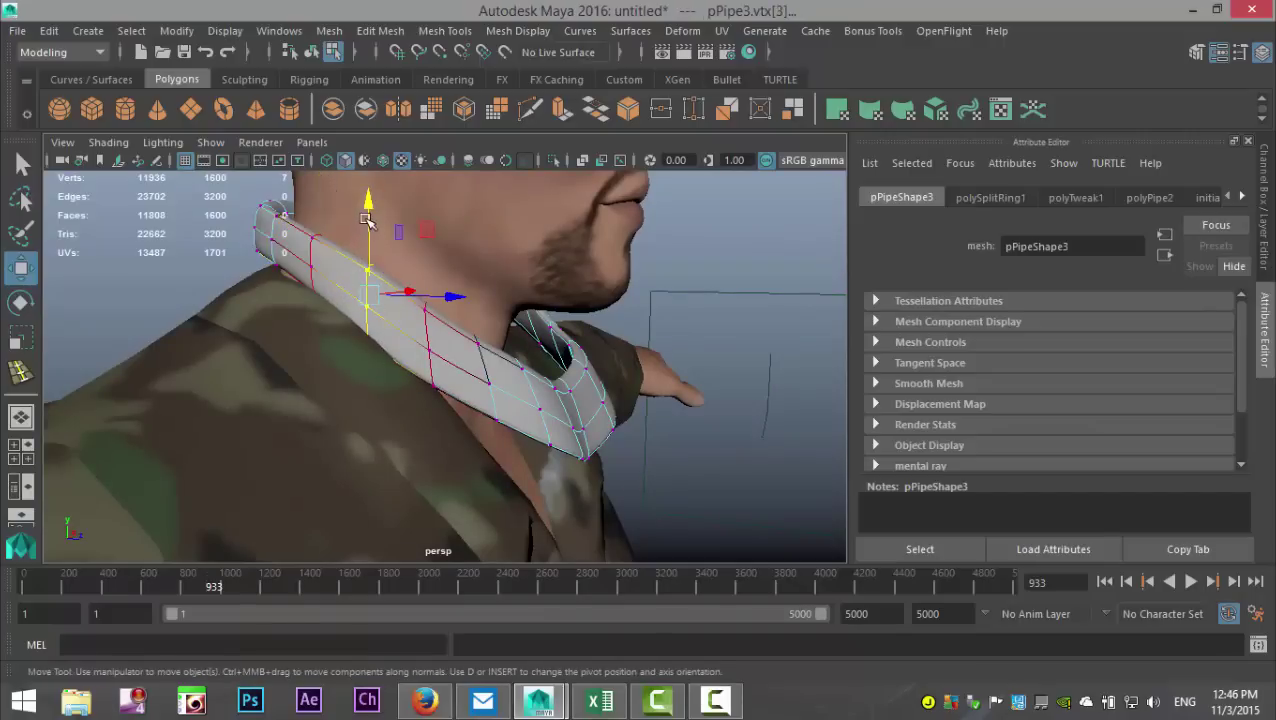
drag(367, 220, 371, 208)
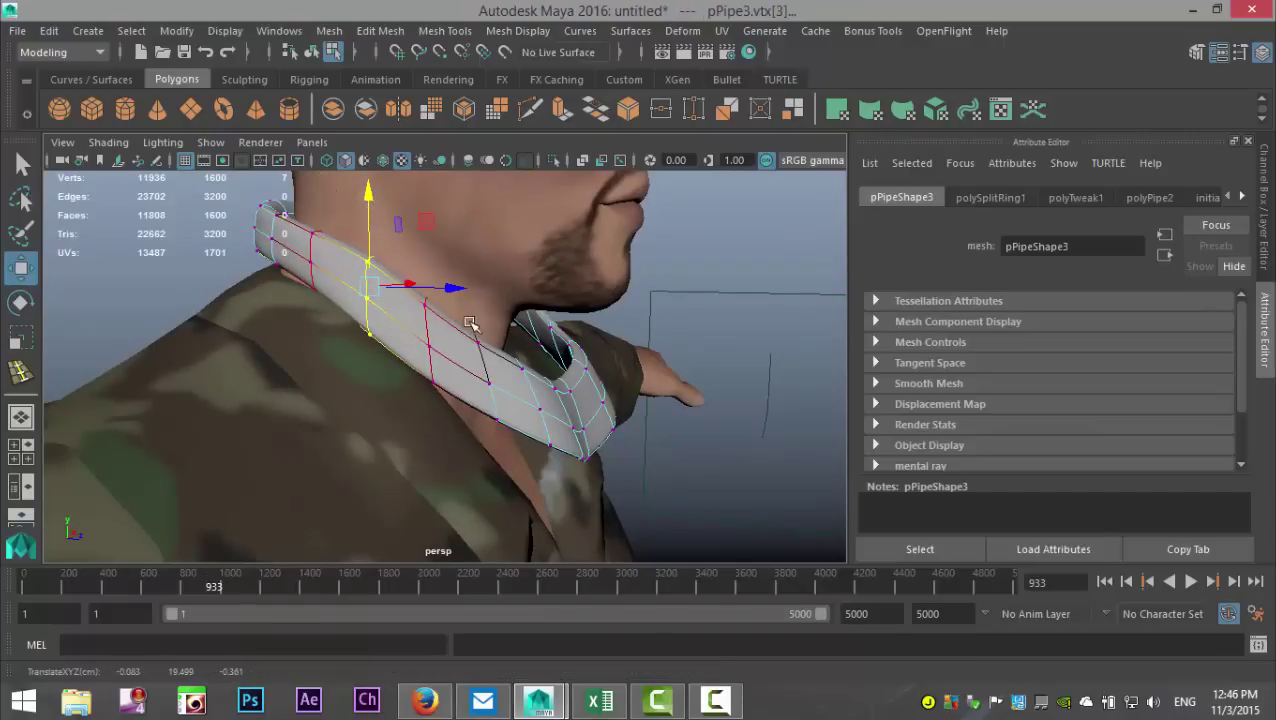
drag(466, 320, 510, 442)
drag(487, 288, 485, 307)
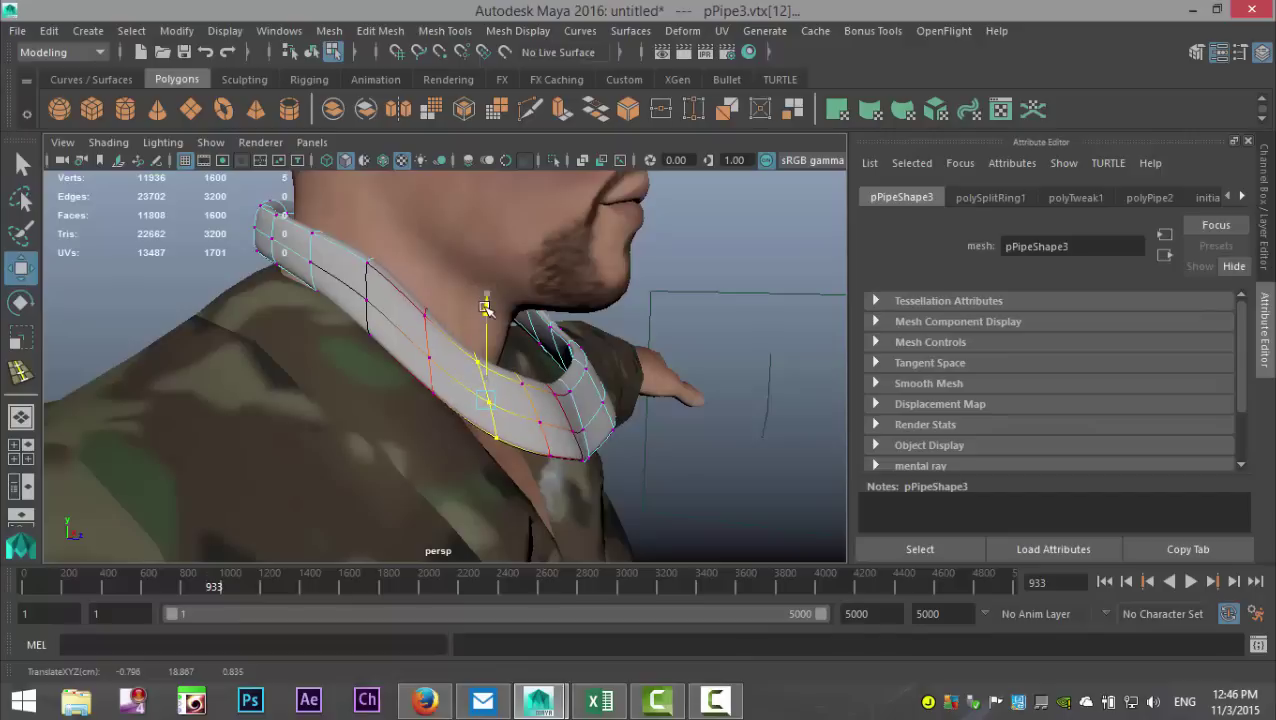
- Try a further move of the right-front vertices, then undo it
alt+drag(578, 506, 484, 513)
drag(405, 345, 452, 465)
key(ctrl+z)
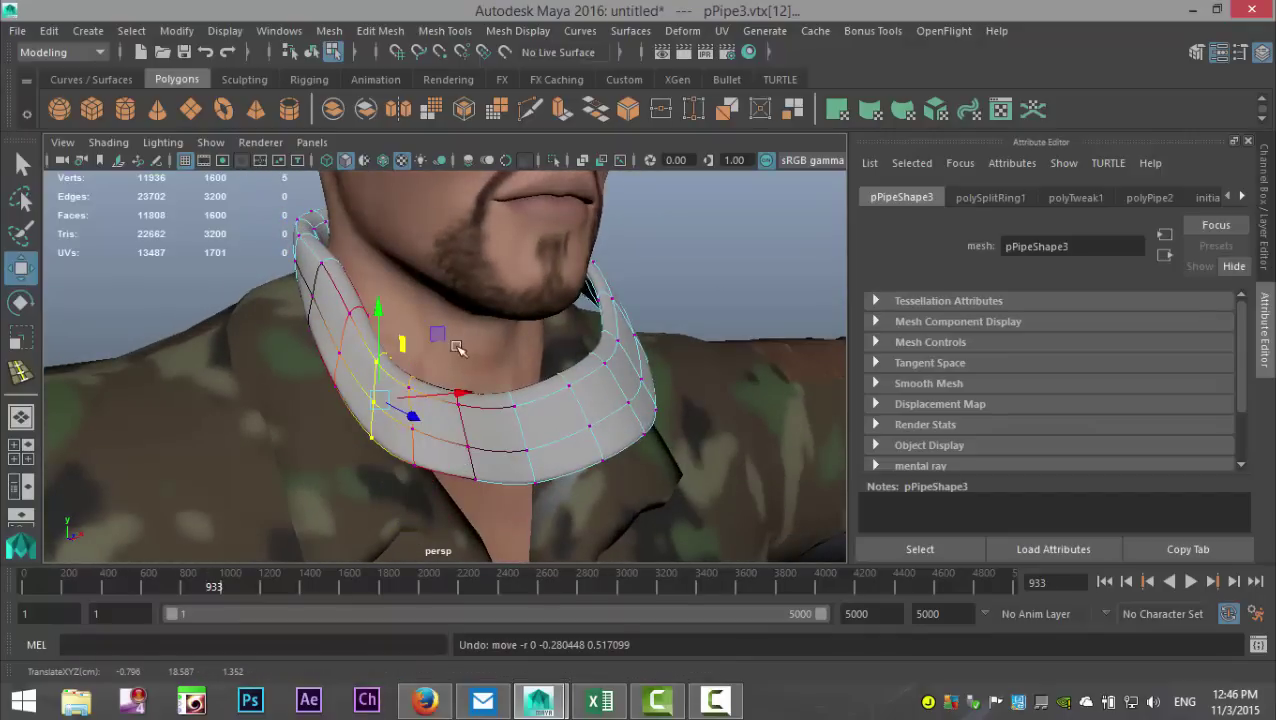
- Leave the body mesh's vertex mode, reselect the band as an object and return to its vertex mode
right_drag(457, 347, 396, 364)
click(409, 426)
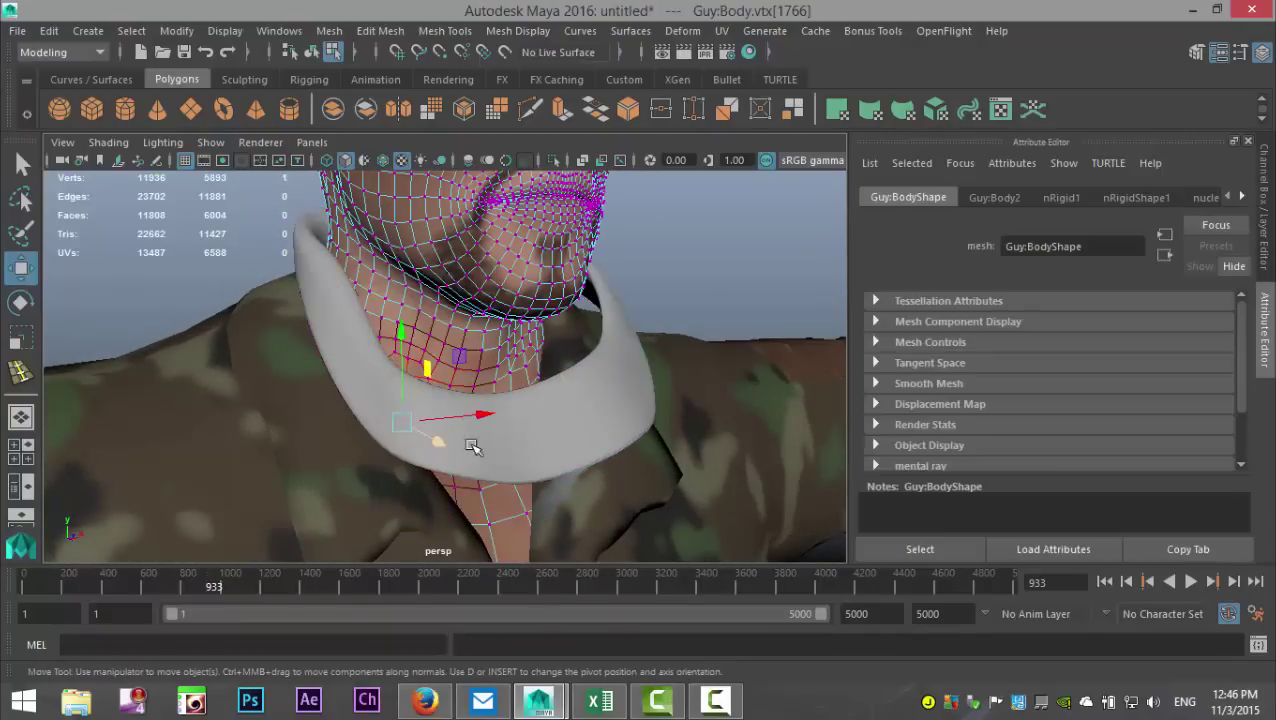
click(570, 435)
right_drag(598, 406, 676, 137)
click(628, 404)
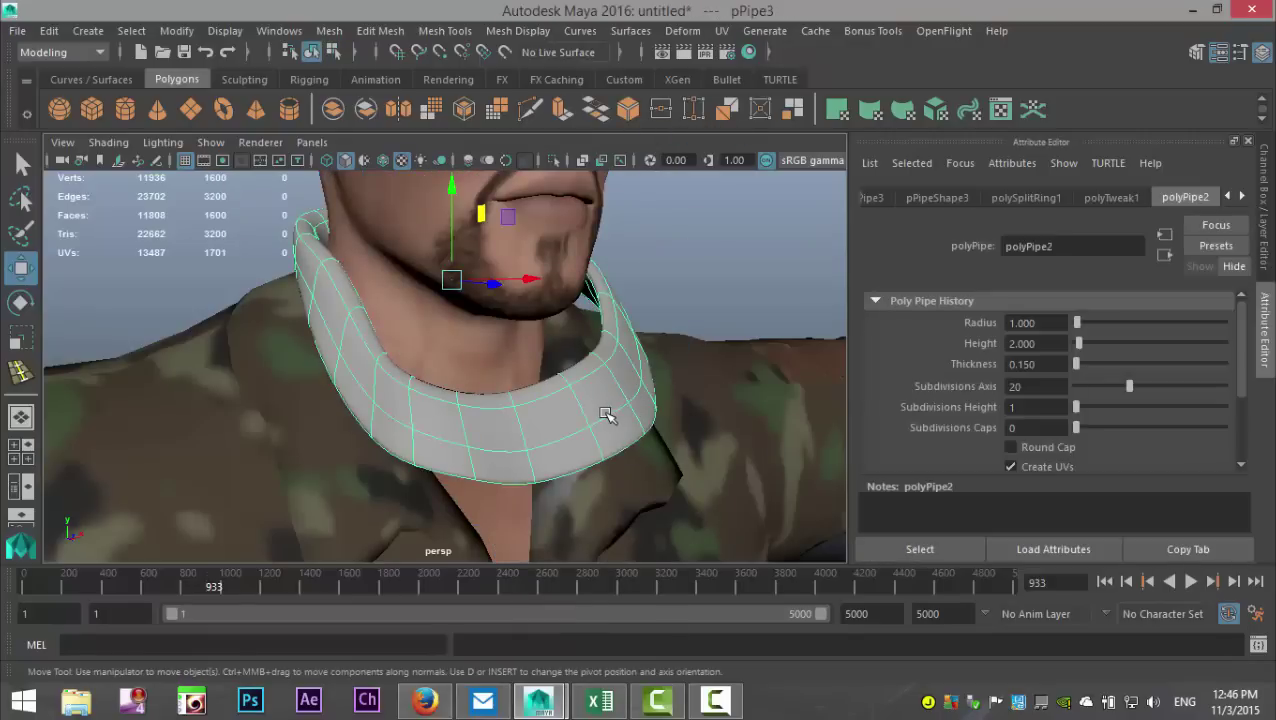
right_drag(527, 230, 505, 188)
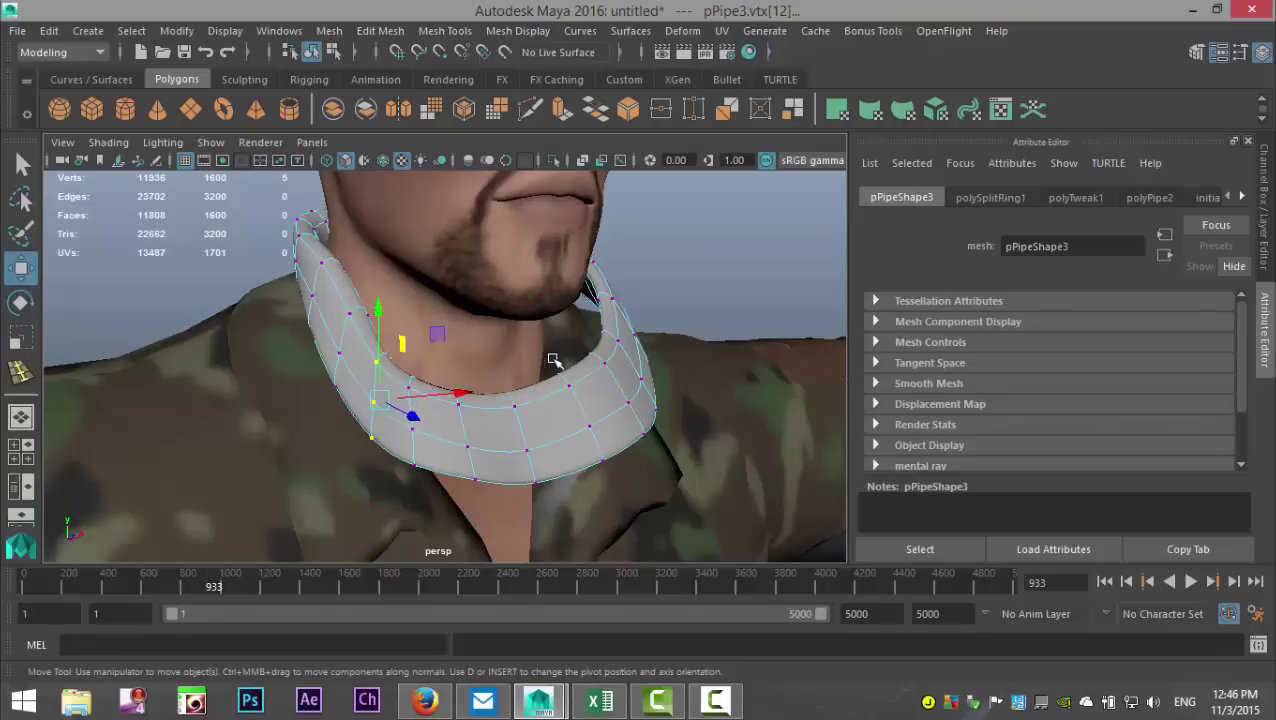
- Raise the left-front vertex columns with Soft Select, then select the right-front columns and reposition them inward
drag(624, 497, 621, 490)
drag(668, 413, 480, 462)
key(b)
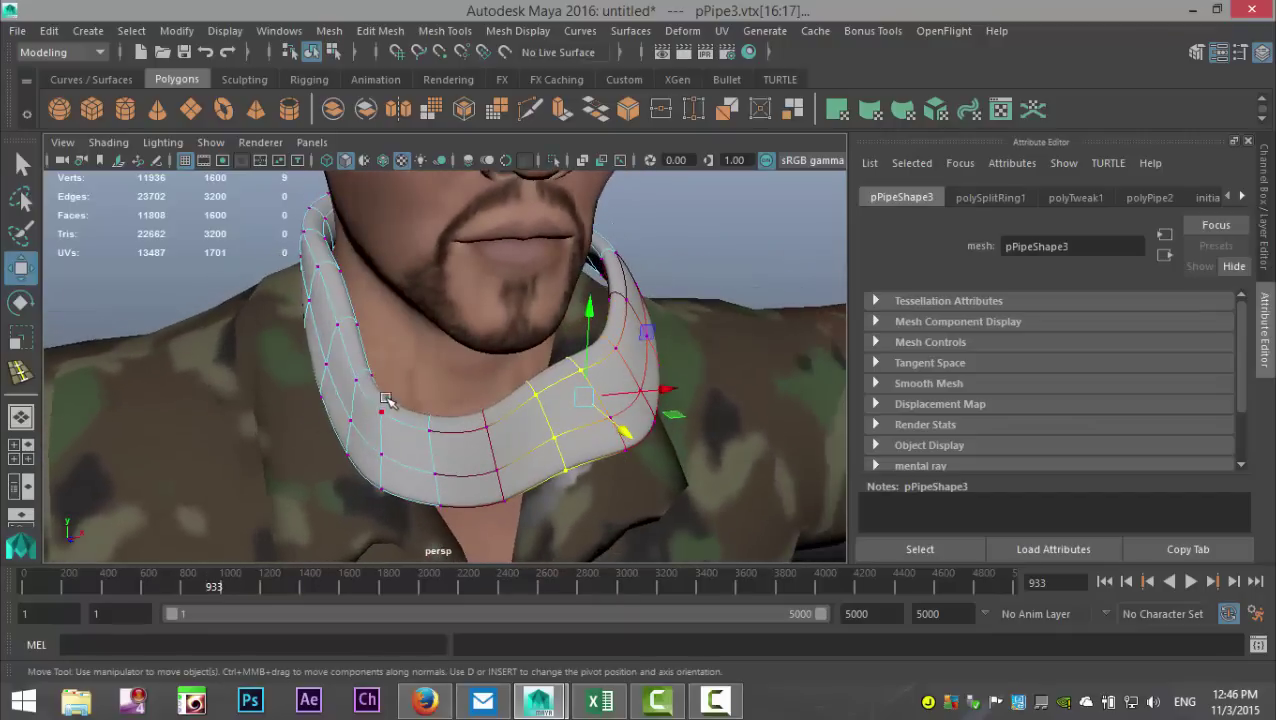
drag(368, 388, 459, 532)
drag(404, 451, 434, 434)
- Select the two left-front vertex columns, scale them slightly in depth and move them up over the shirt collar
alt+drag(589, 516, 513, 512)
drag(500, 380, 617, 532)
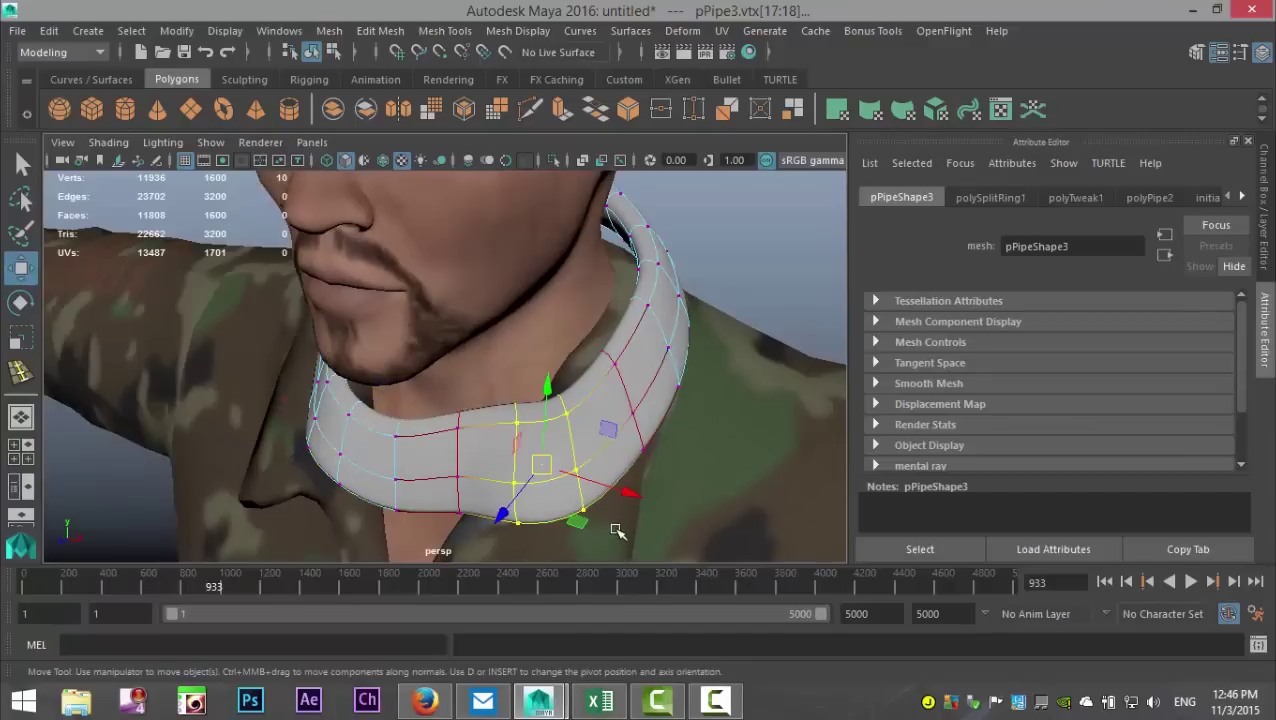
key(r)
drag(520, 533, 513, 536)
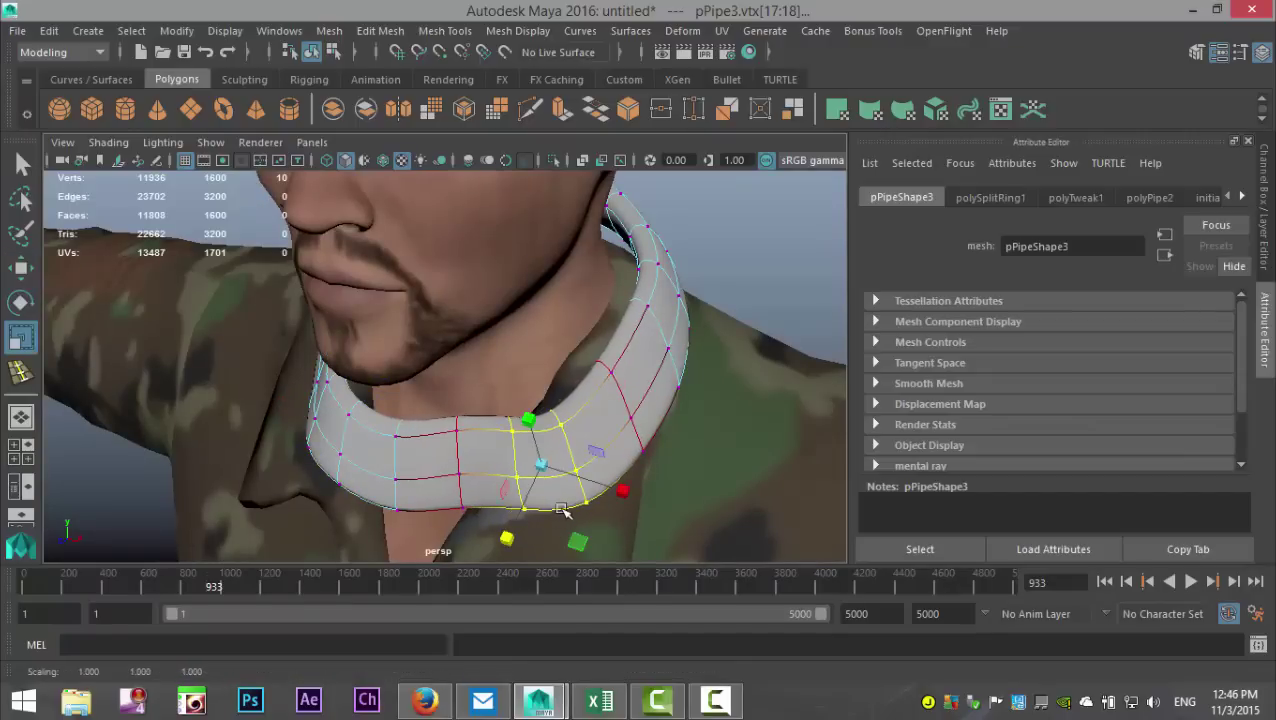
key(w)
drag(541, 464, 545, 428)
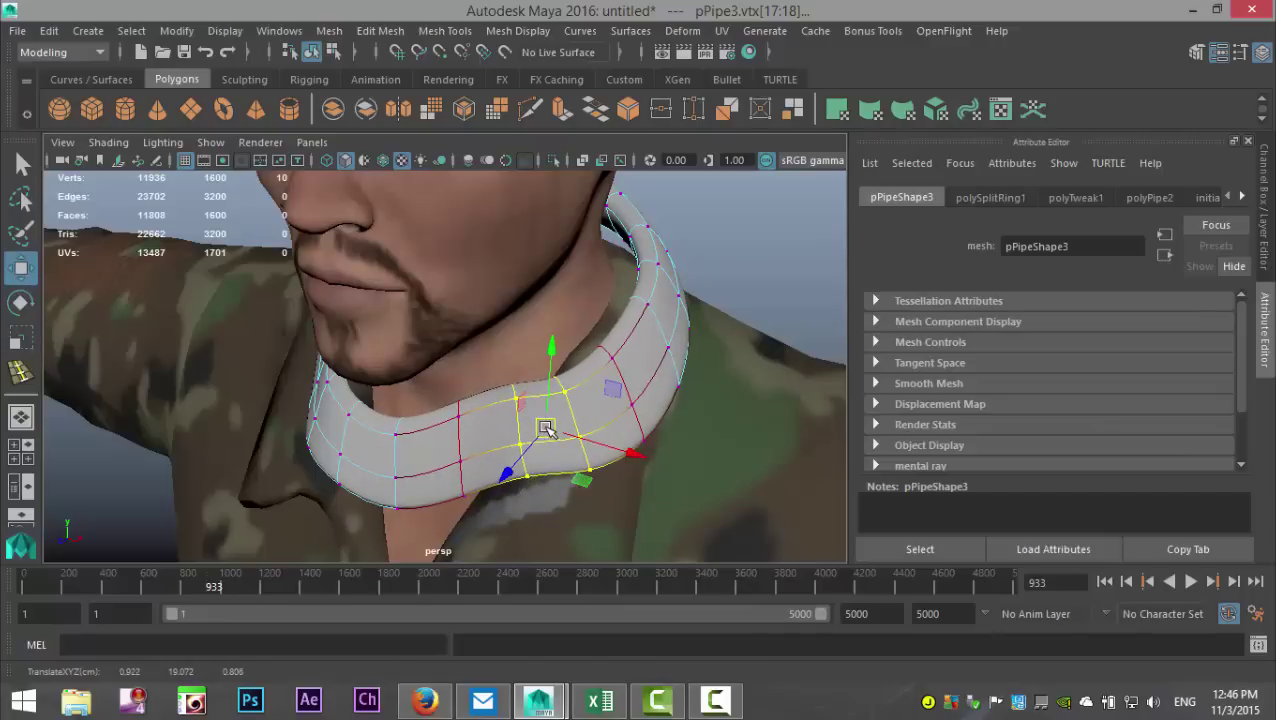
- Reposition the next vertex column on the band's left side and select the columns behind it
alt+drag(668, 488, 543, 505)
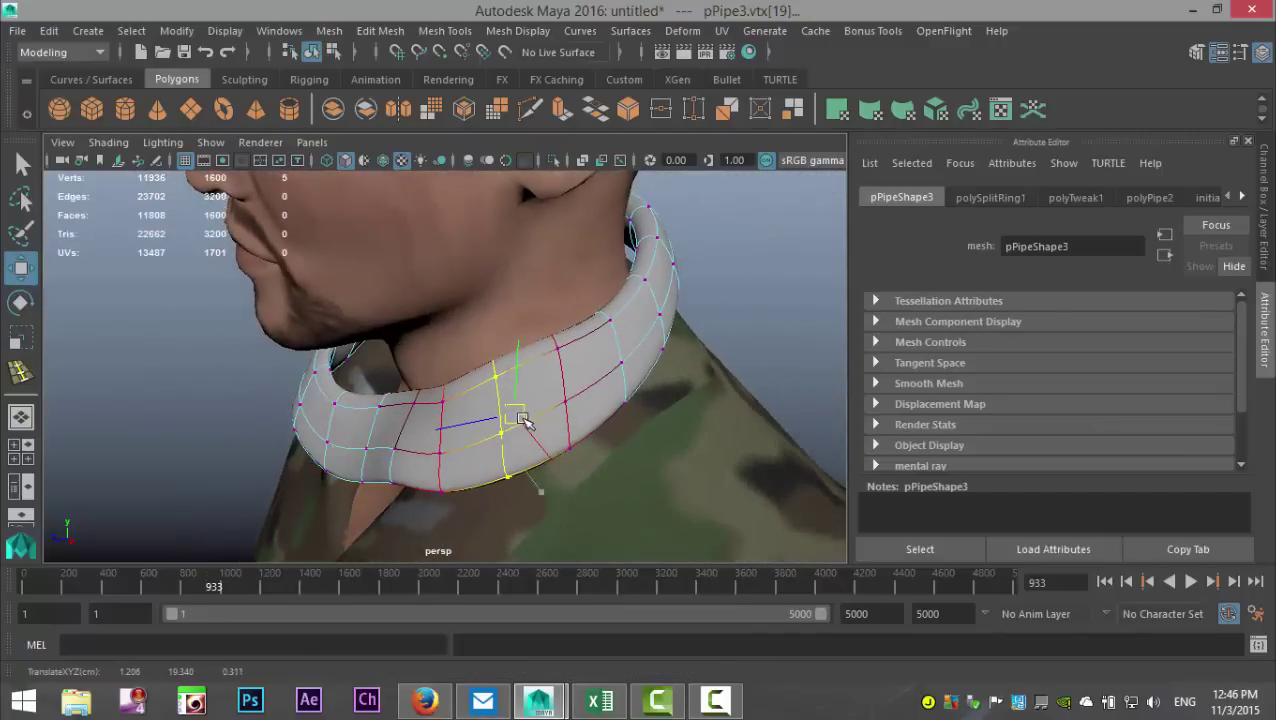
alt+drag(512, 447, 597, 378)
drag(645, 428, 680, 515)
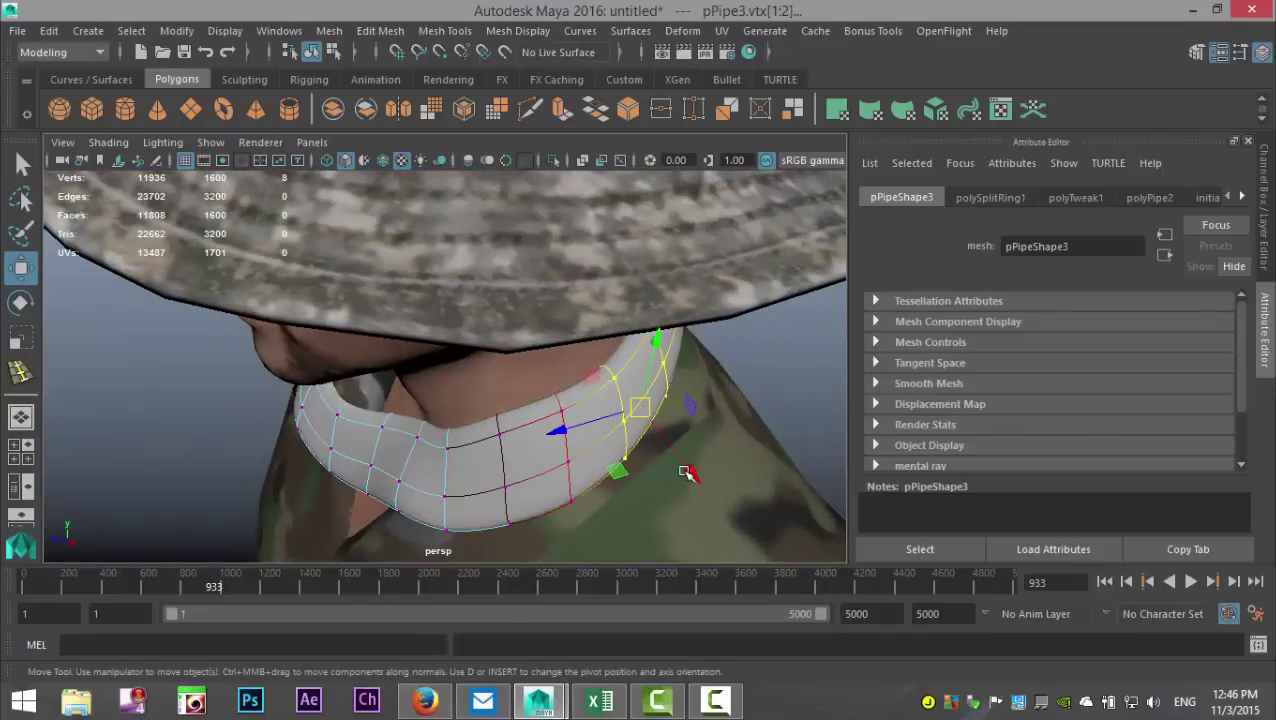
- Try to lower a vertex column at the back of the band, then undo the move
alt+drag(675, 452, 430, 400)
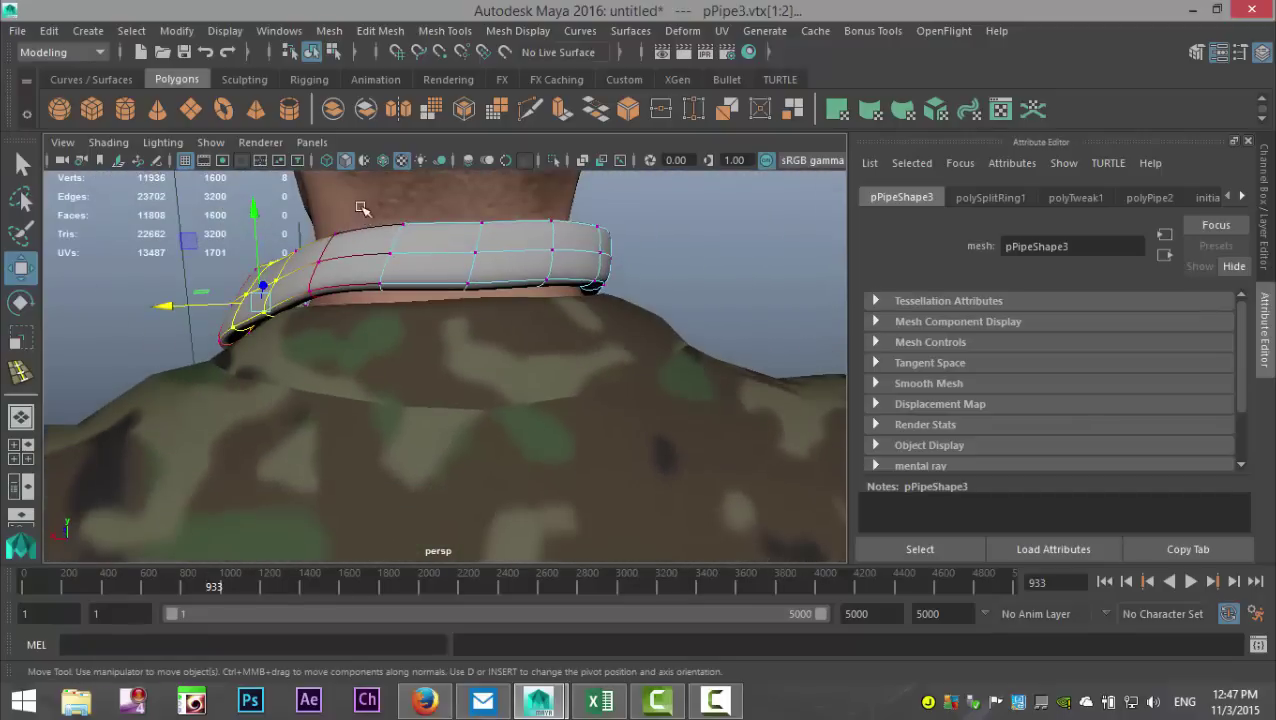
drag(432, 350, 365, 208)
drag(396, 255, 427, 370)
key(ctrl+z)
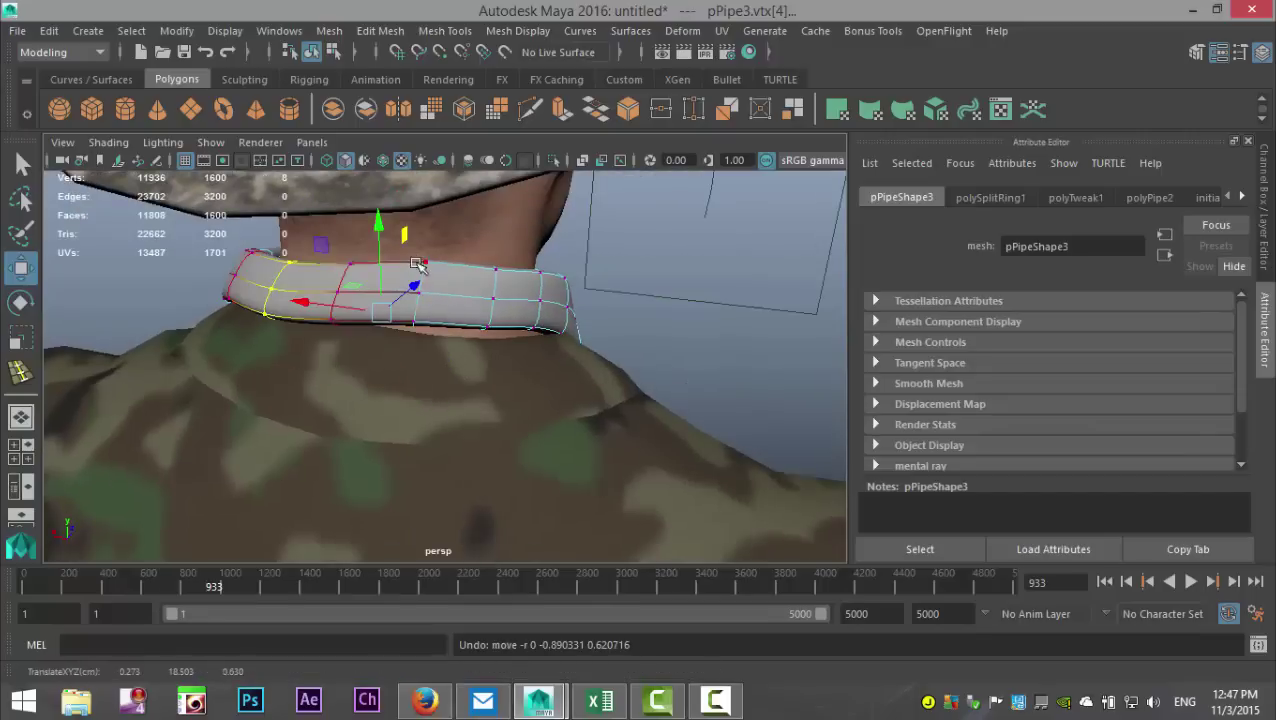
- Lower the center-back vertex column onto the shirt collar and nudge the neighboring column toward the right
drag(447, 249, 378, 243)
drag(388, 358, 388, 358)
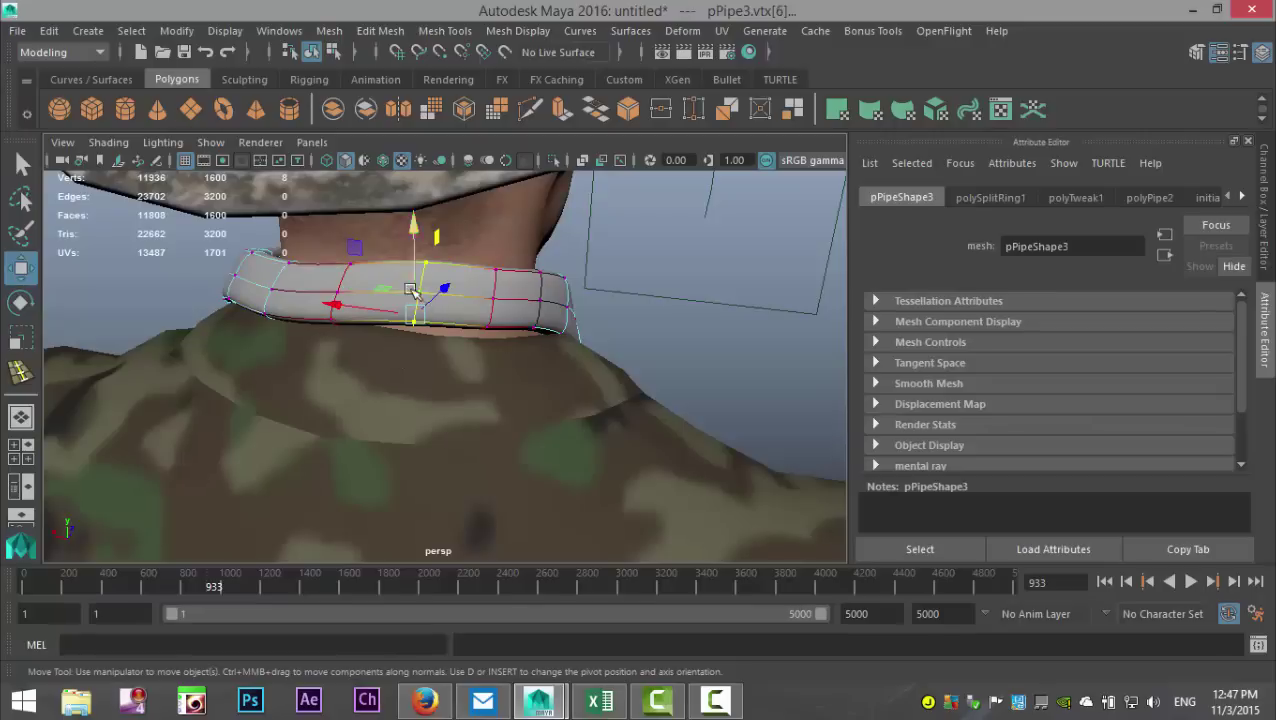
drag(416, 293, 416, 315)
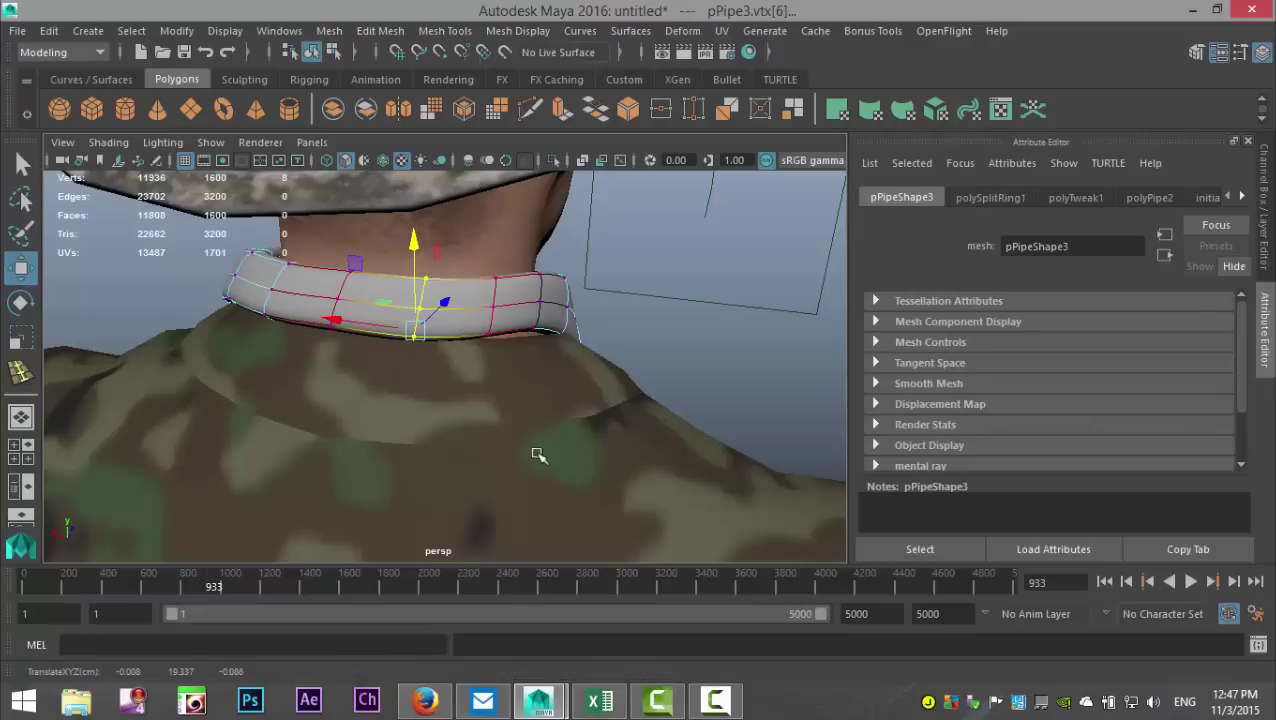
alt+drag(538, 455, 464, 455)
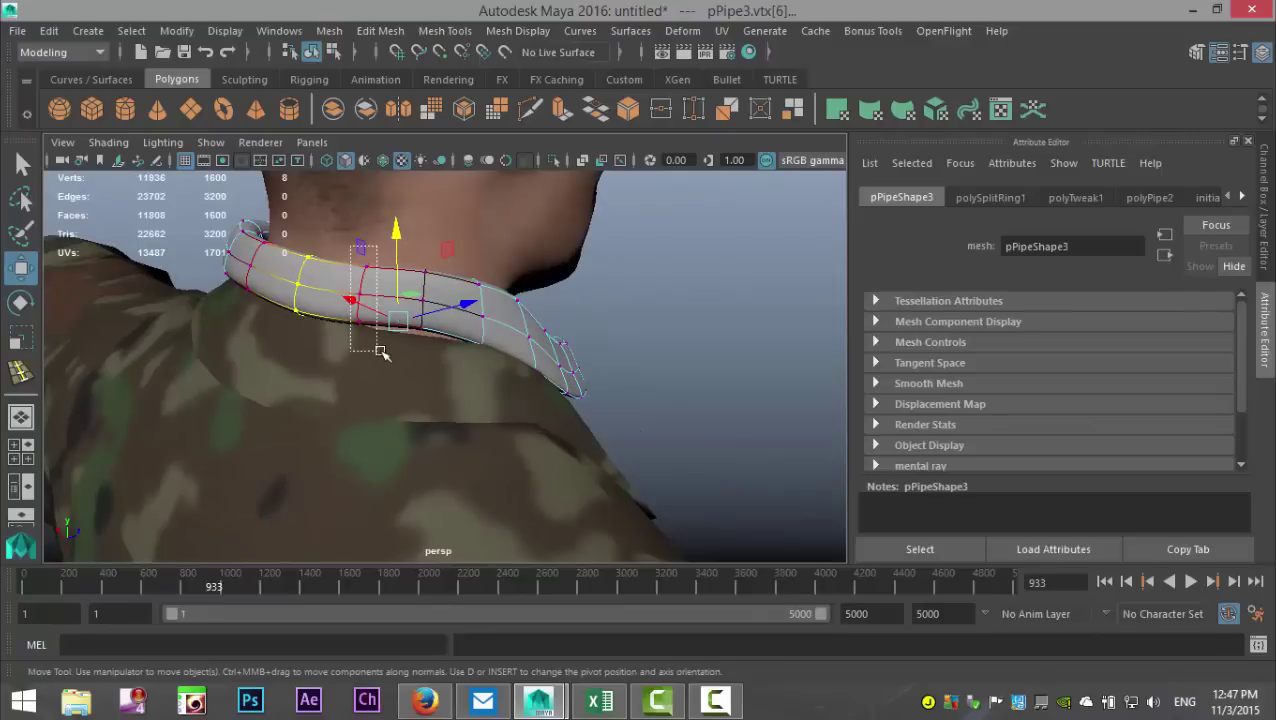
drag(381, 352, 381, 352)
drag(365, 282, 359, 293)
- Adjust the vertex column on the band's right side slightly and raise the column toward the right front
alt+drag(446, 418, 372, 418)
drag(355, 357, 355, 357)
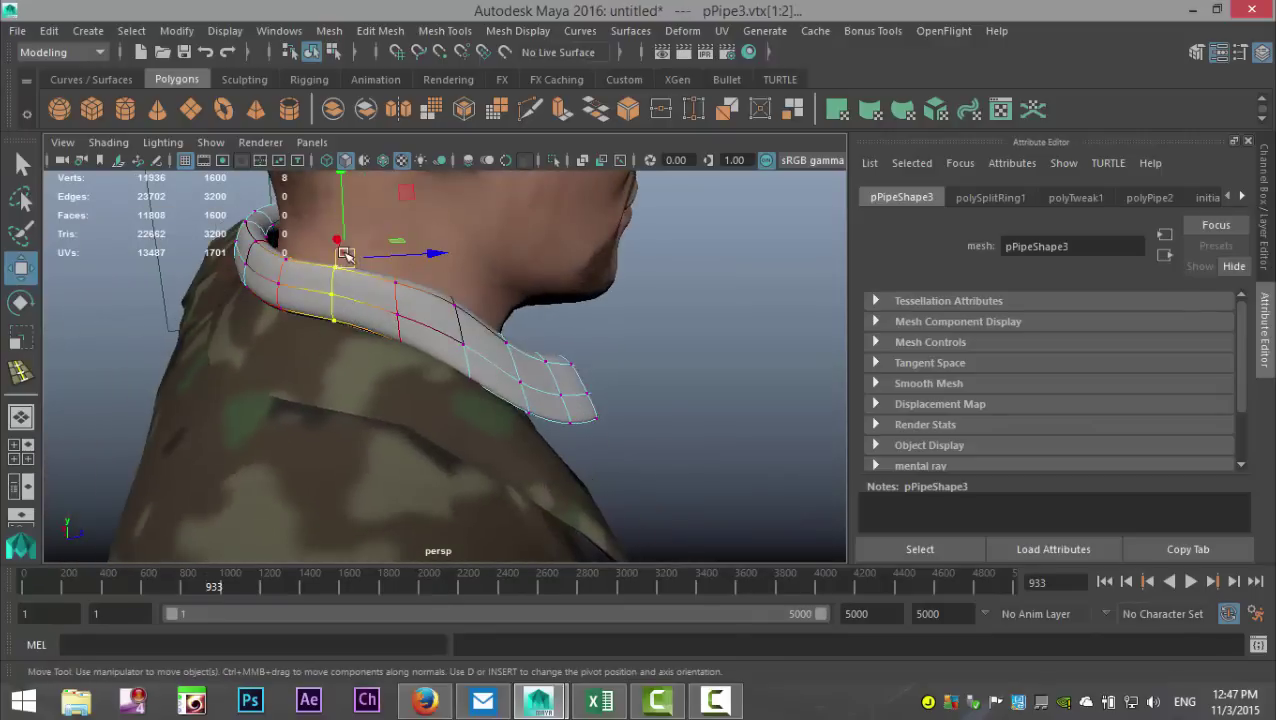
drag(345, 255, 344, 257)
alt+drag(455, 447, 338, 416)
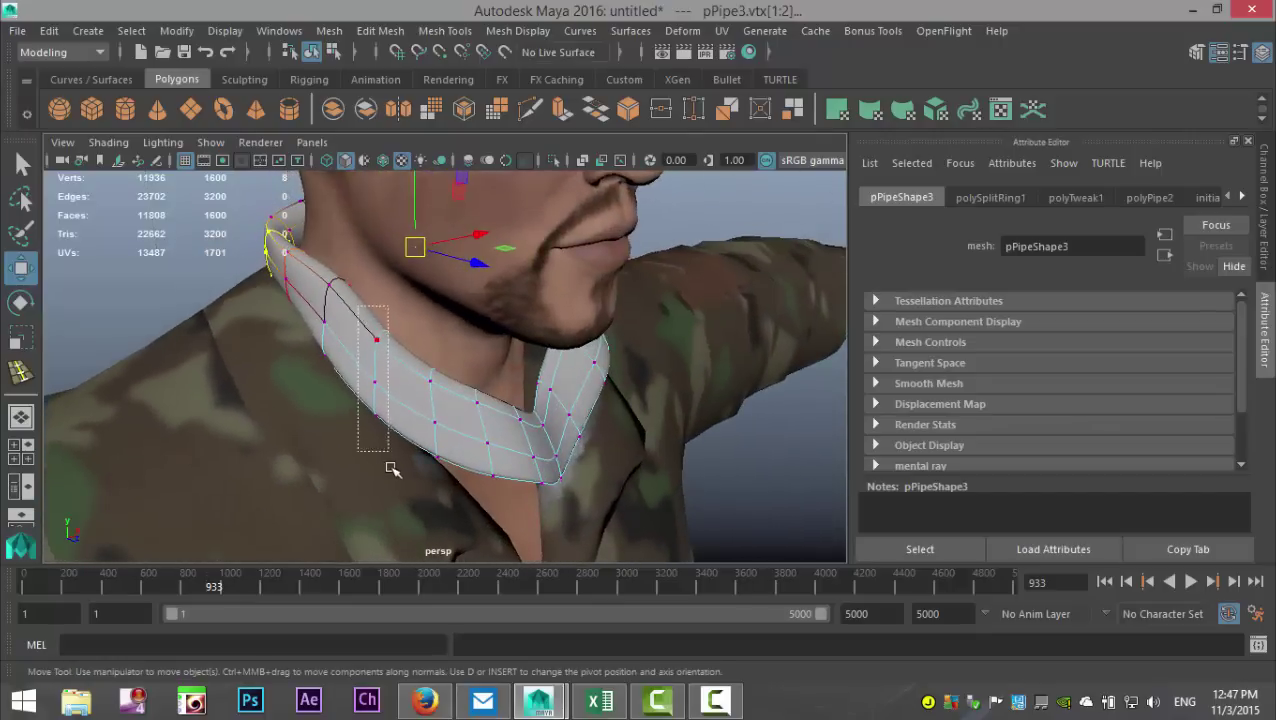
drag(391, 468, 391, 468)
drag(384, 383, 386, 367)
- Select the vertex columns at the front of the band and push them back toward the neck
alt+drag(414, 440, 379, 501)
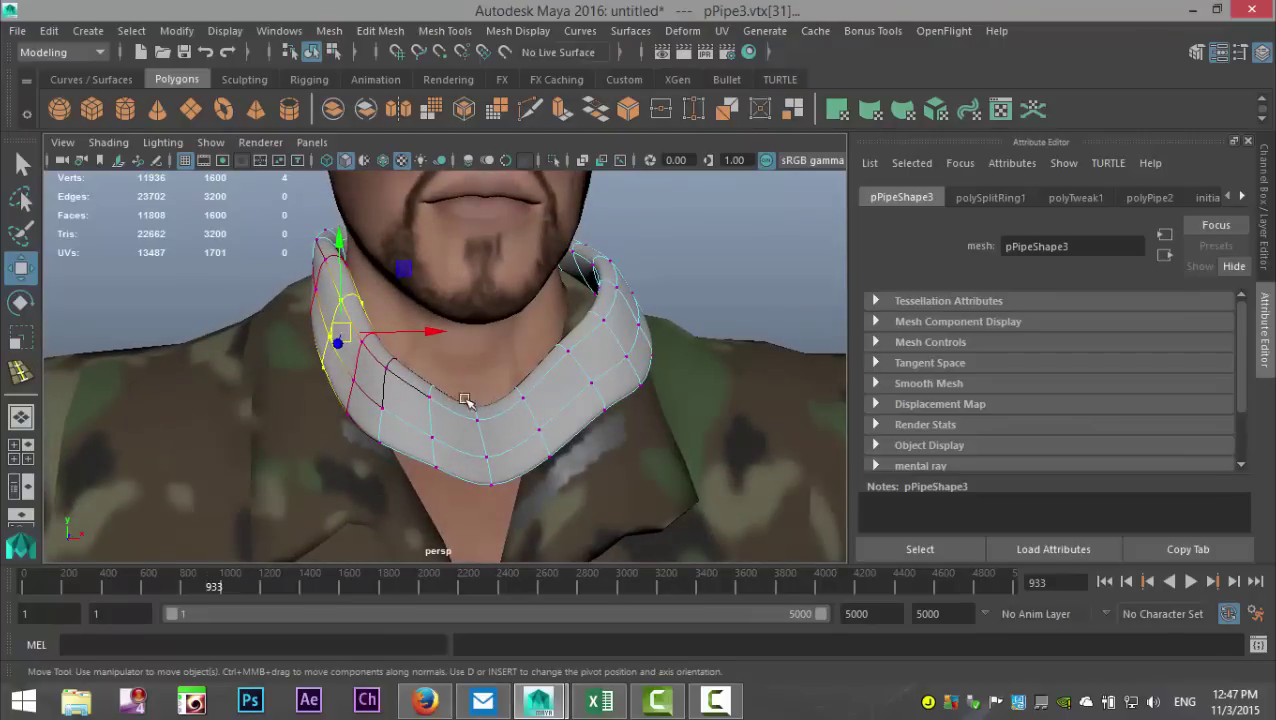
drag(520, 538, 465, 392)
drag(490, 444, 518, 473)
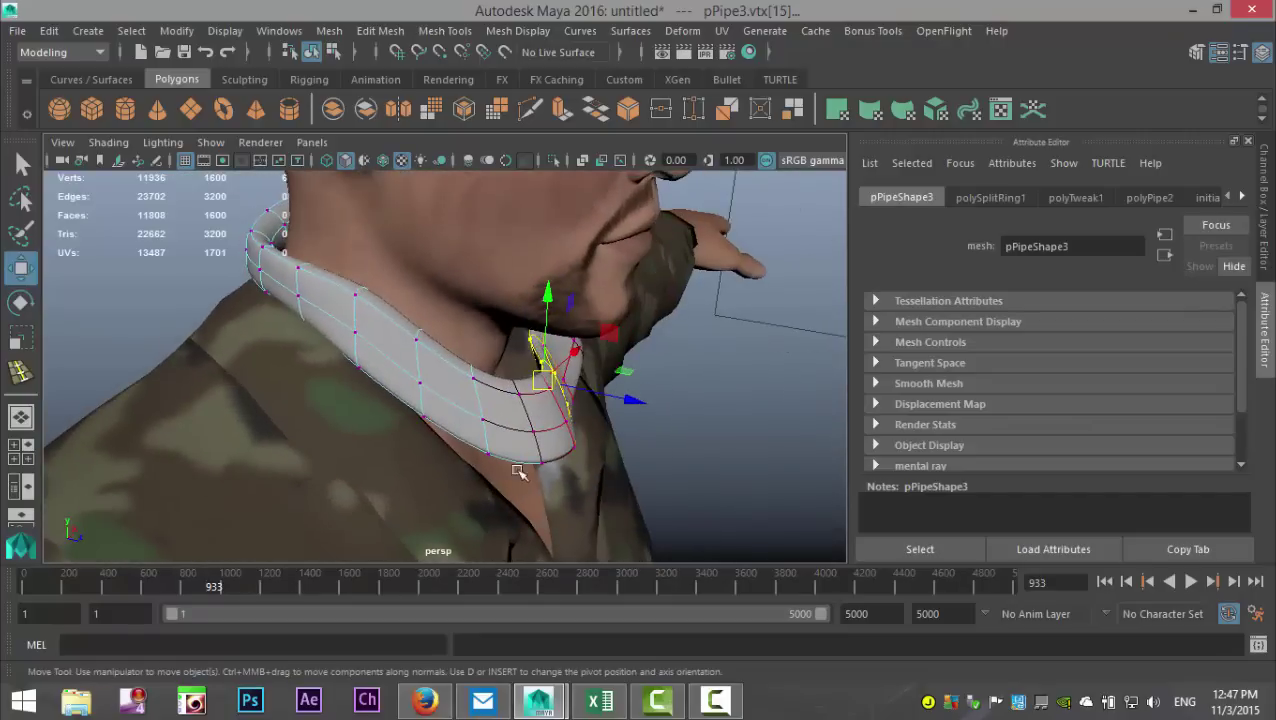
drag(505, 355, 577, 518)
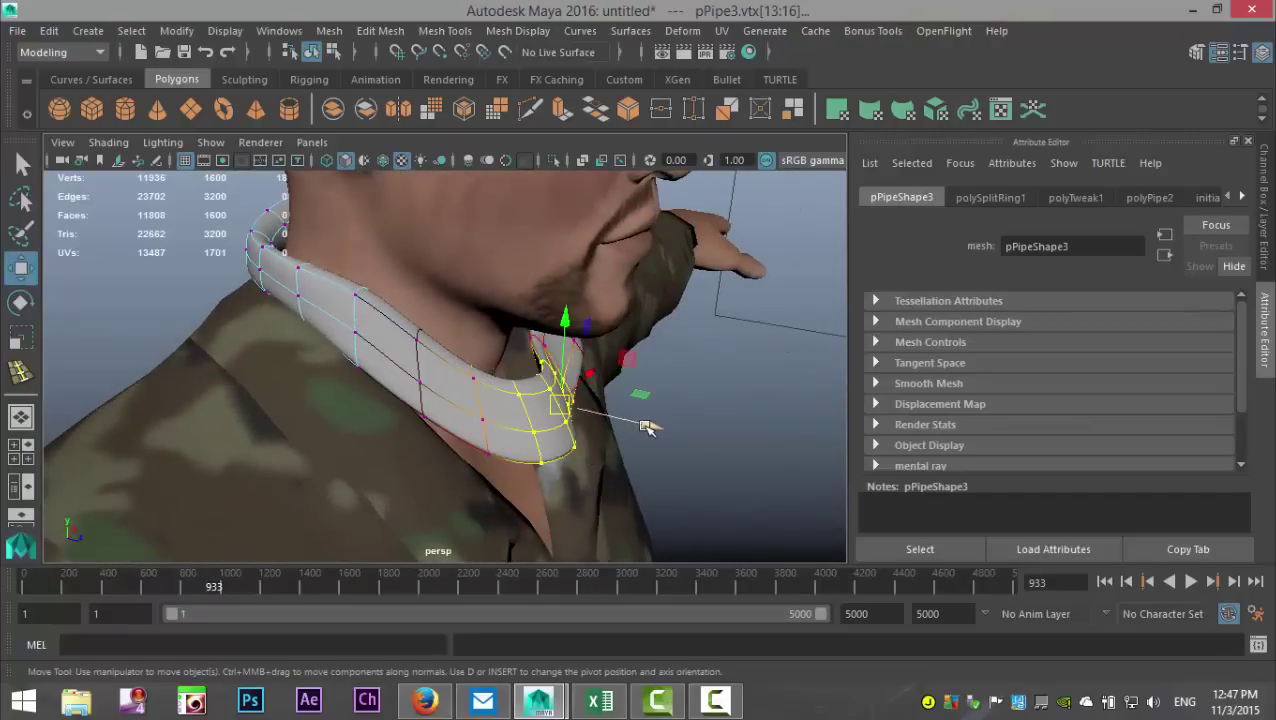
drag(648, 428, 605, 404)
- Select the left-front vertex column, raise it over the shirt collar and nudge it inward
alt+drag(644, 459, 475, 468)
drag(599, 427, 619, 494)
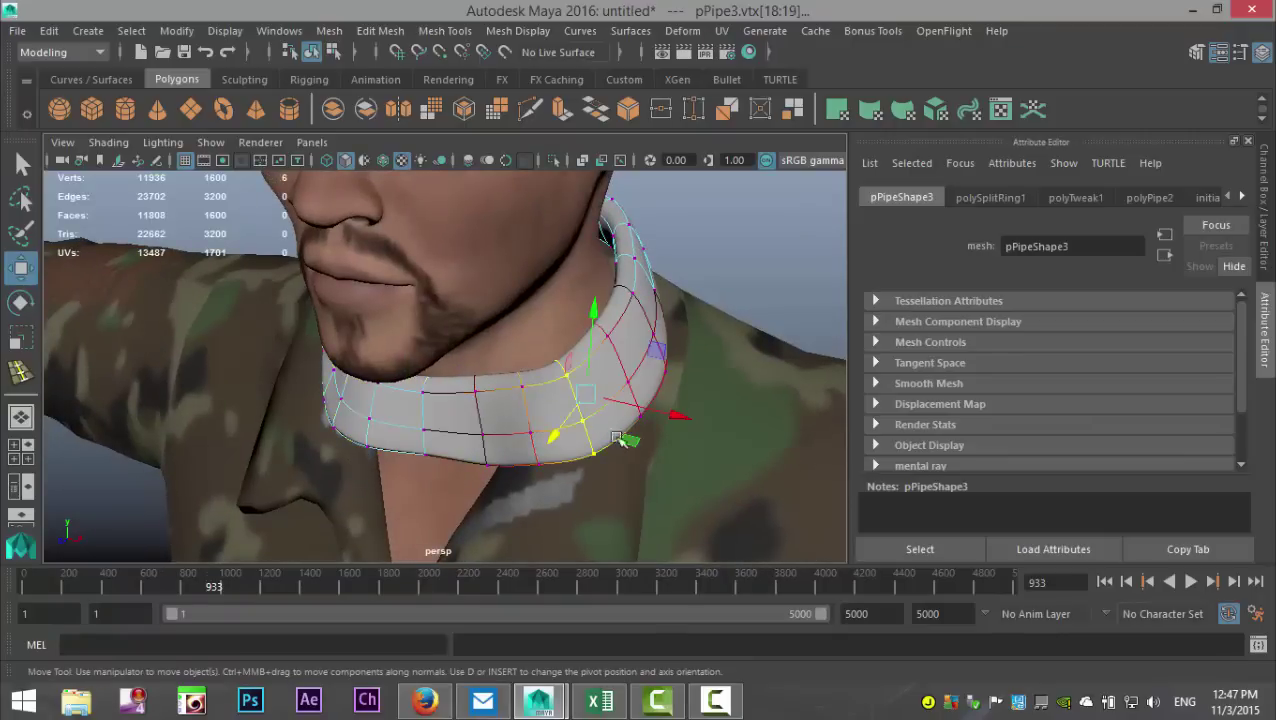
drag(585, 394, 574, 370)
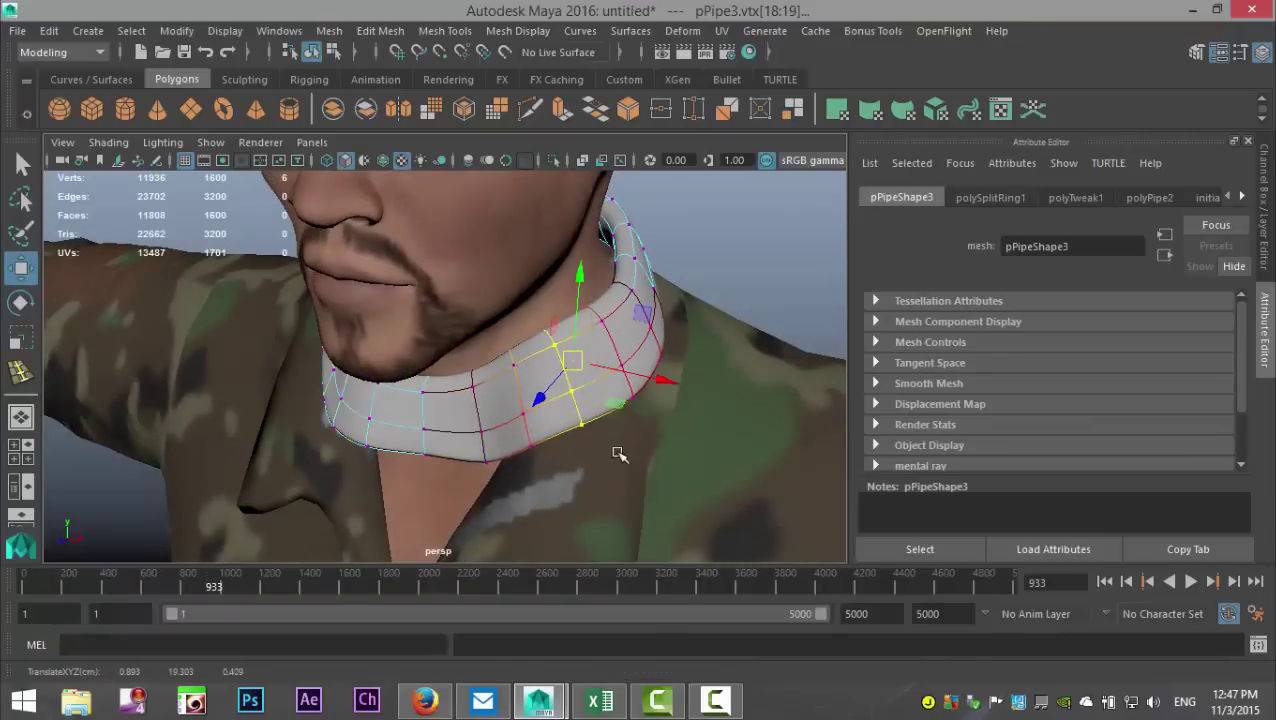
alt+drag(619, 454, 656, 419)
key(e)
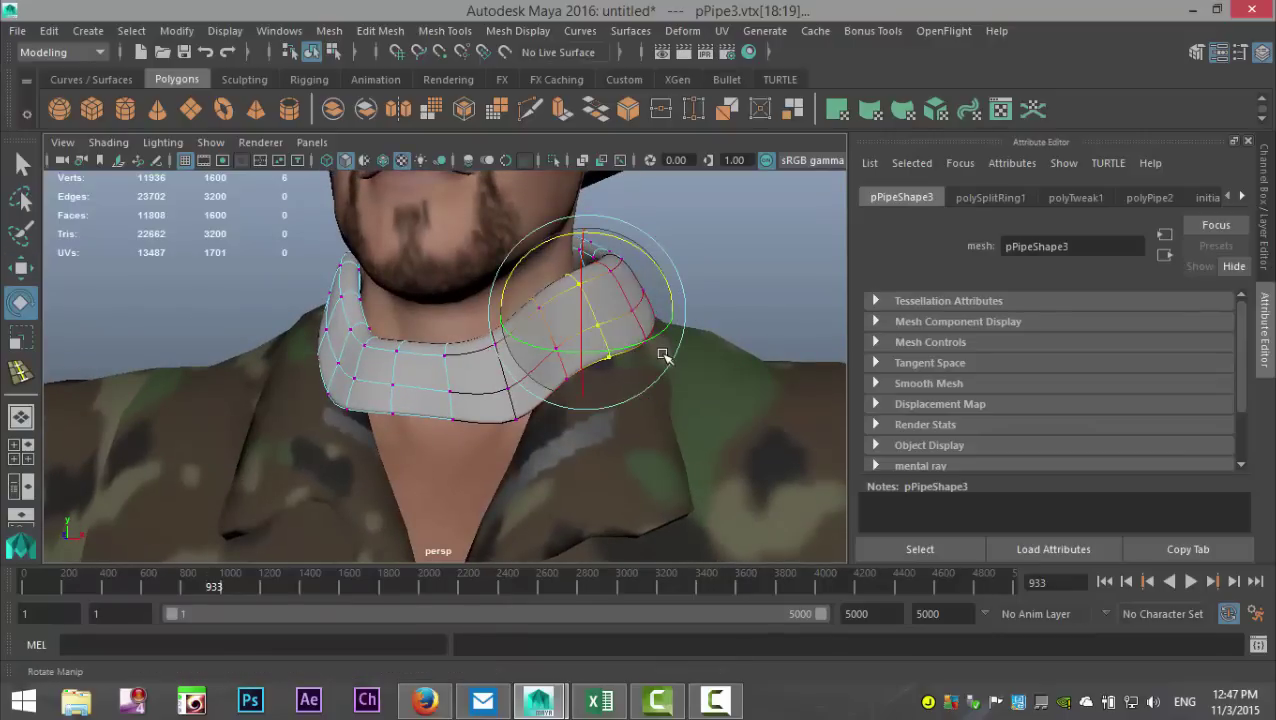
key(w)
drag(597, 318, 592, 315)
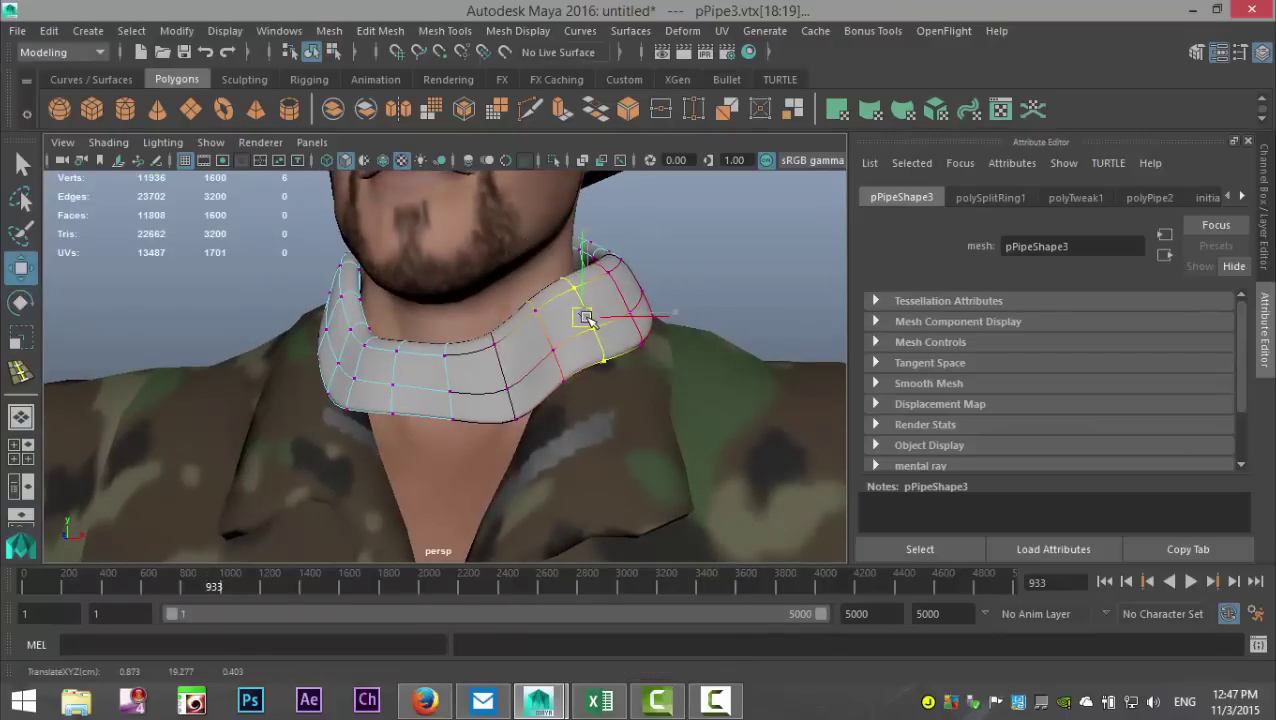
- Select the two vertex columns on the band's left side and move them upward
alt+drag(677, 428, 487, 329)
drag(594, 522, 594, 522)
drag(557, 424, 568, 376)
alt+drag(598, 456, 421, 507)
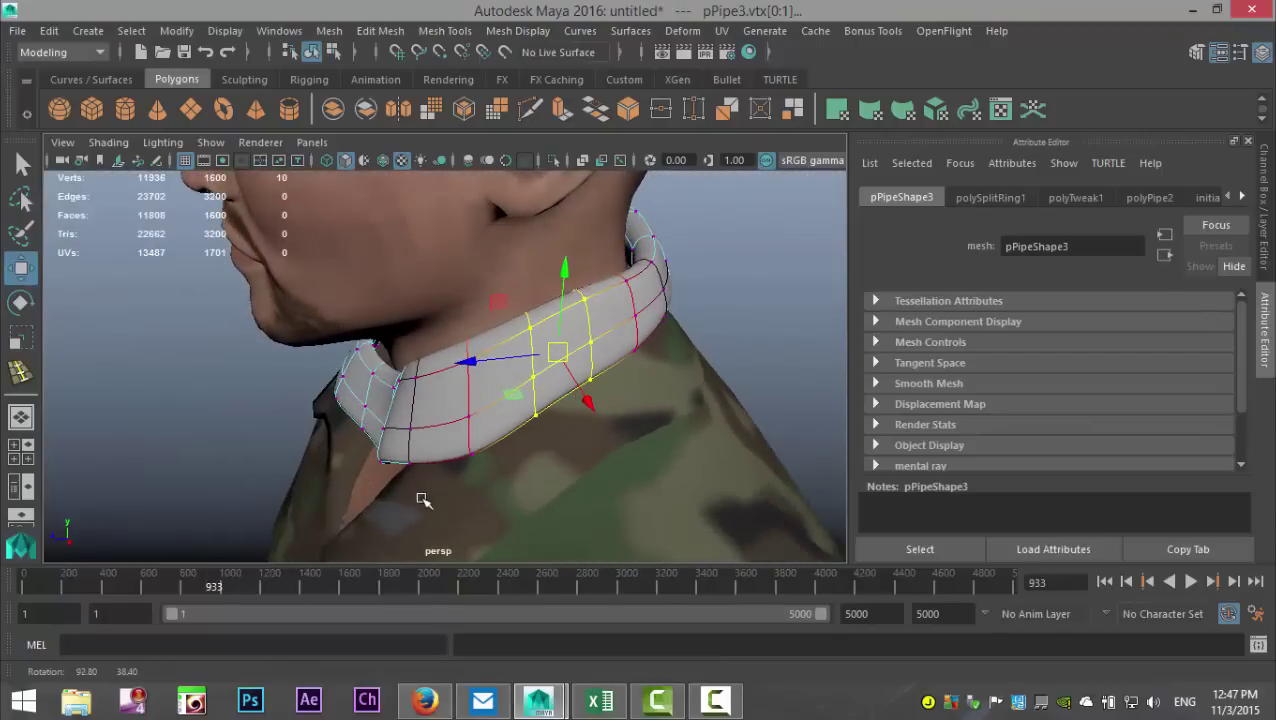
- Set the Scale tool's axis orientation to World and scale the two left-side vertex columns down in height
key(r)
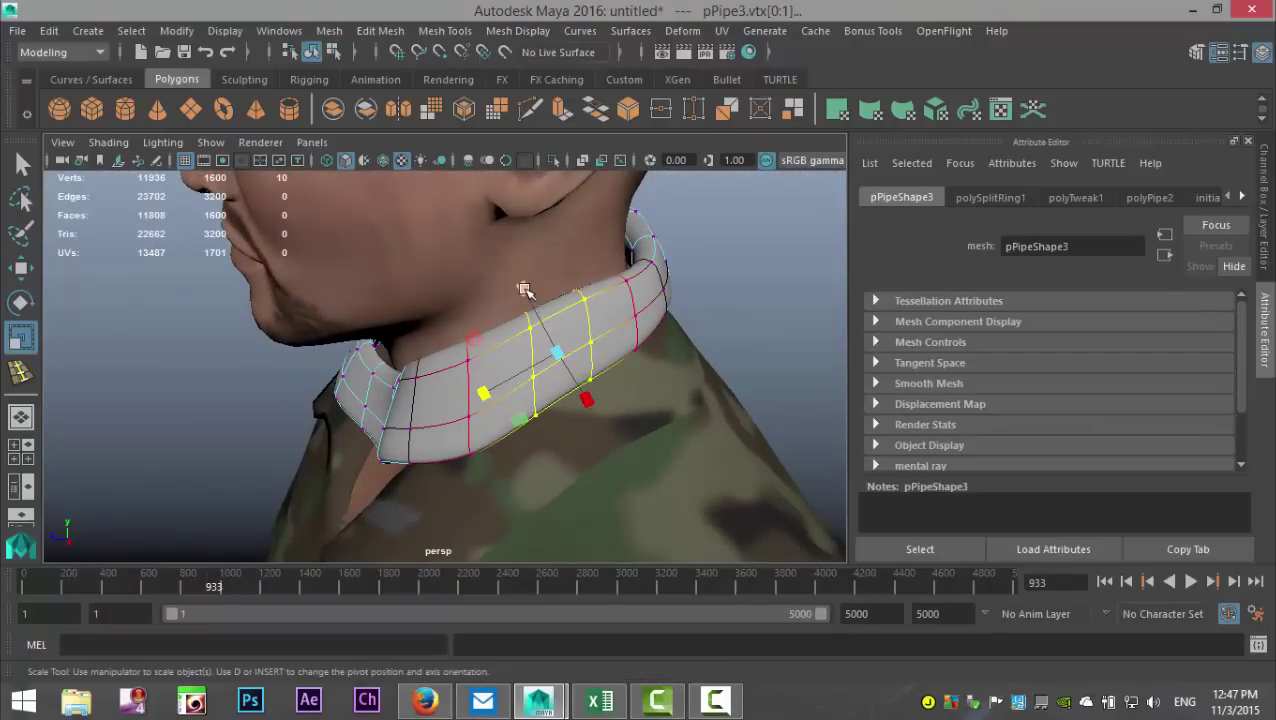
double_click(20, 337)
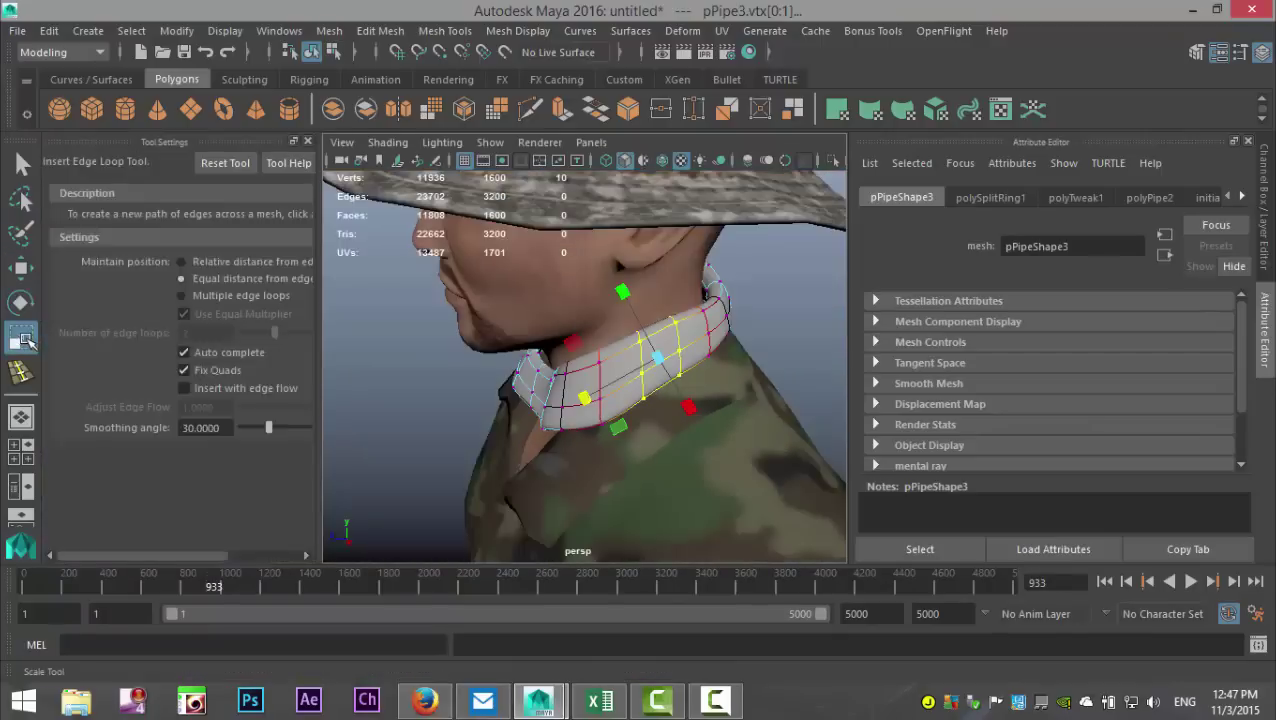
click(215, 216)
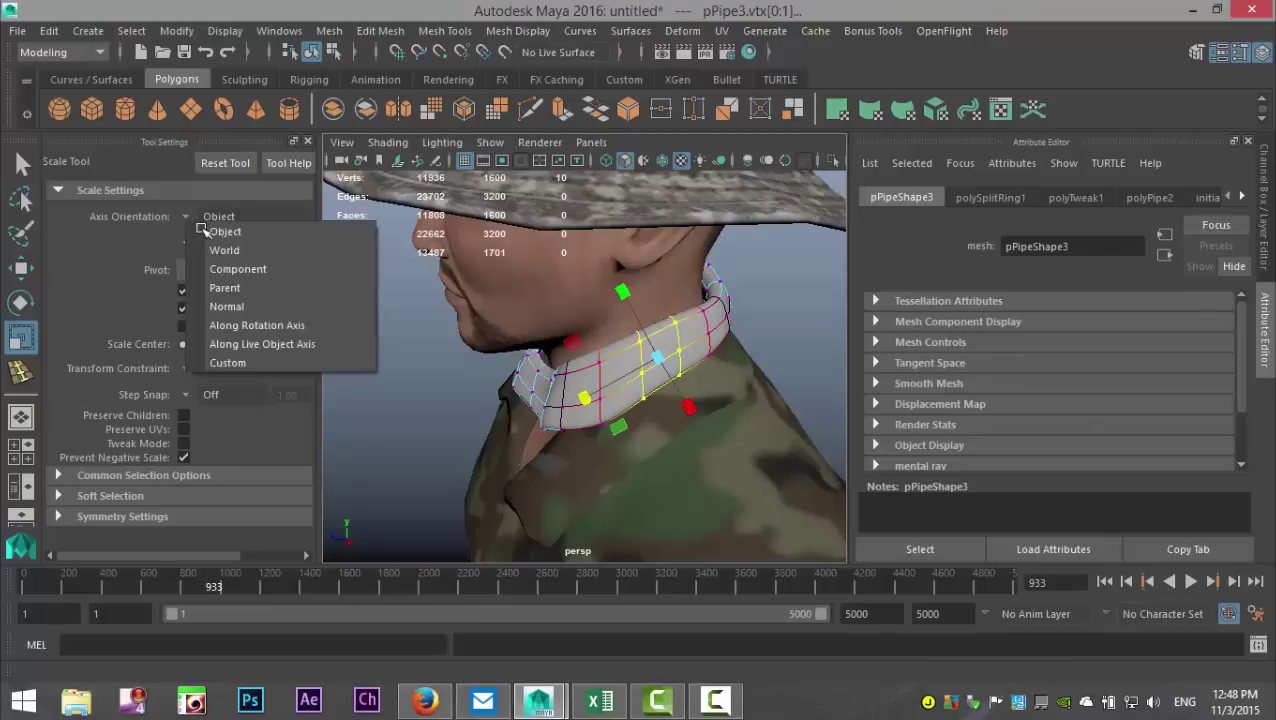
click(248, 249)
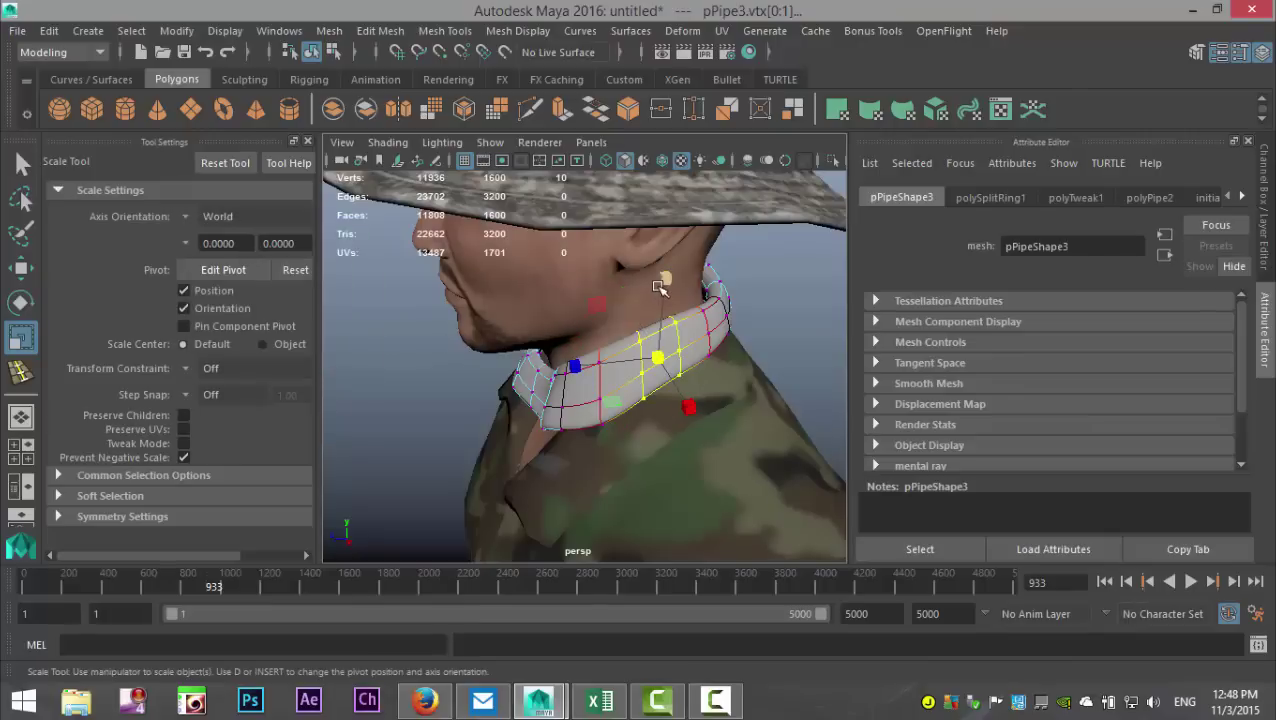
drag(661, 283, 666, 311)
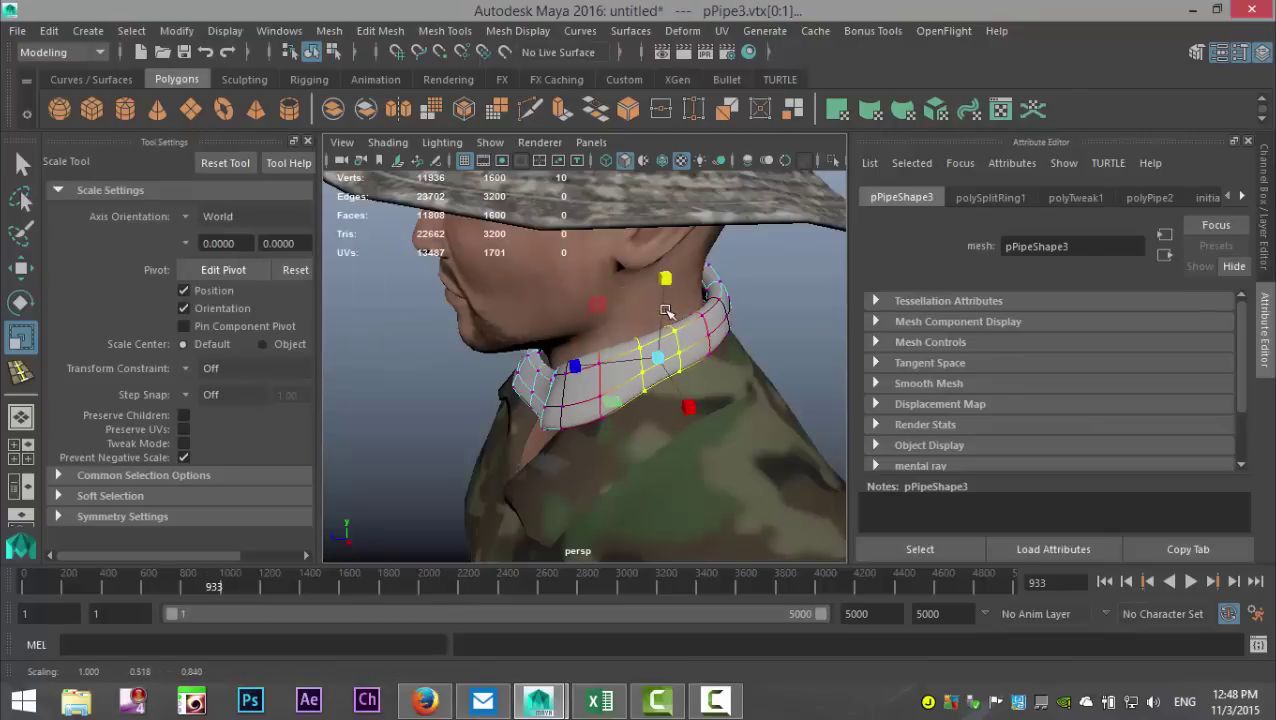
- Scale the adjacent left-front vertex column slightly shorter in height, then set the Scale tool's axis orientation to Object
drag(582, 341, 621, 434)
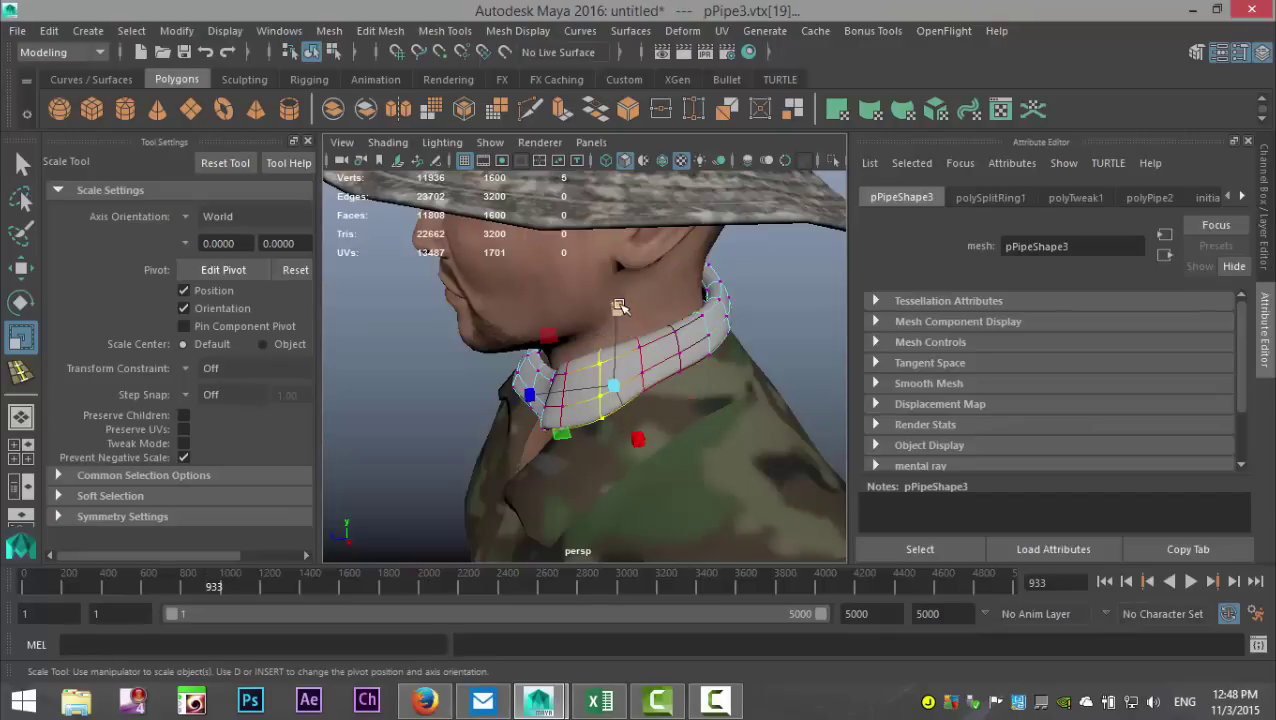
click(619, 306)
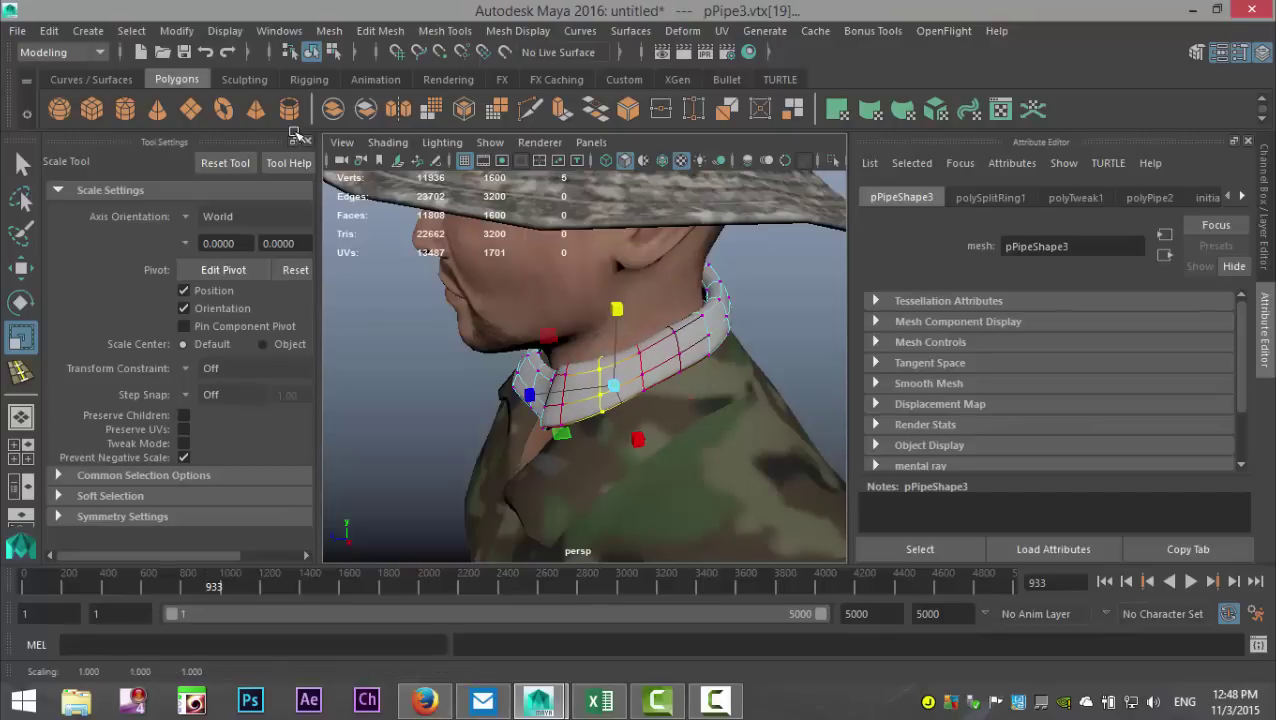
click(205, 216)
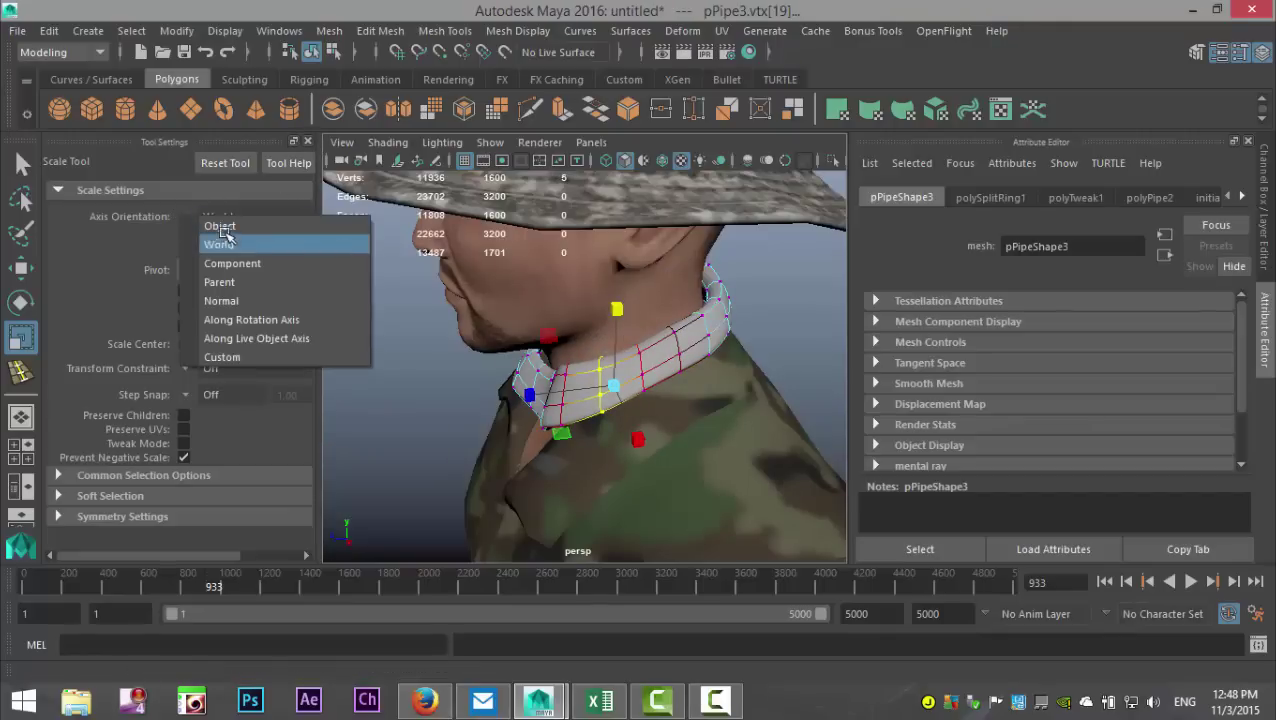
click(215, 224)
- Select the next left-front vertex column and move it back and slightly inward against the neck
alt+drag(460, 388, 578, 377)
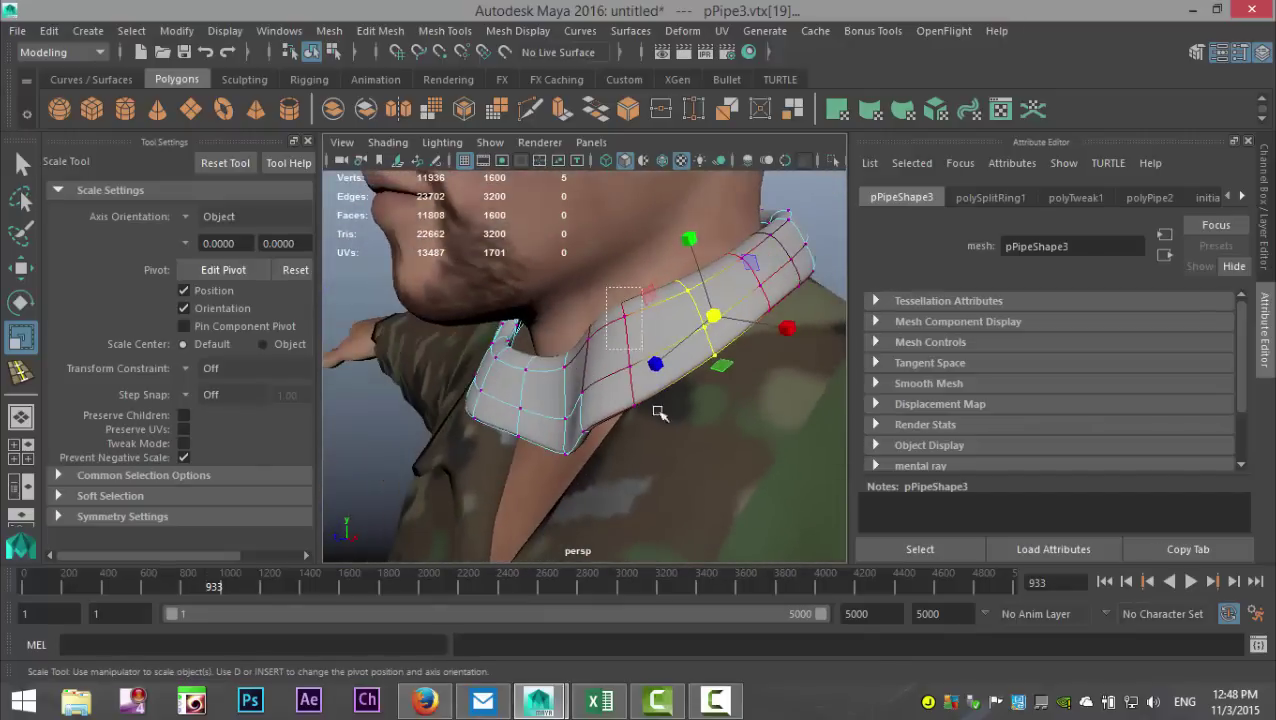
drag(657, 411, 652, 487)
key(w)
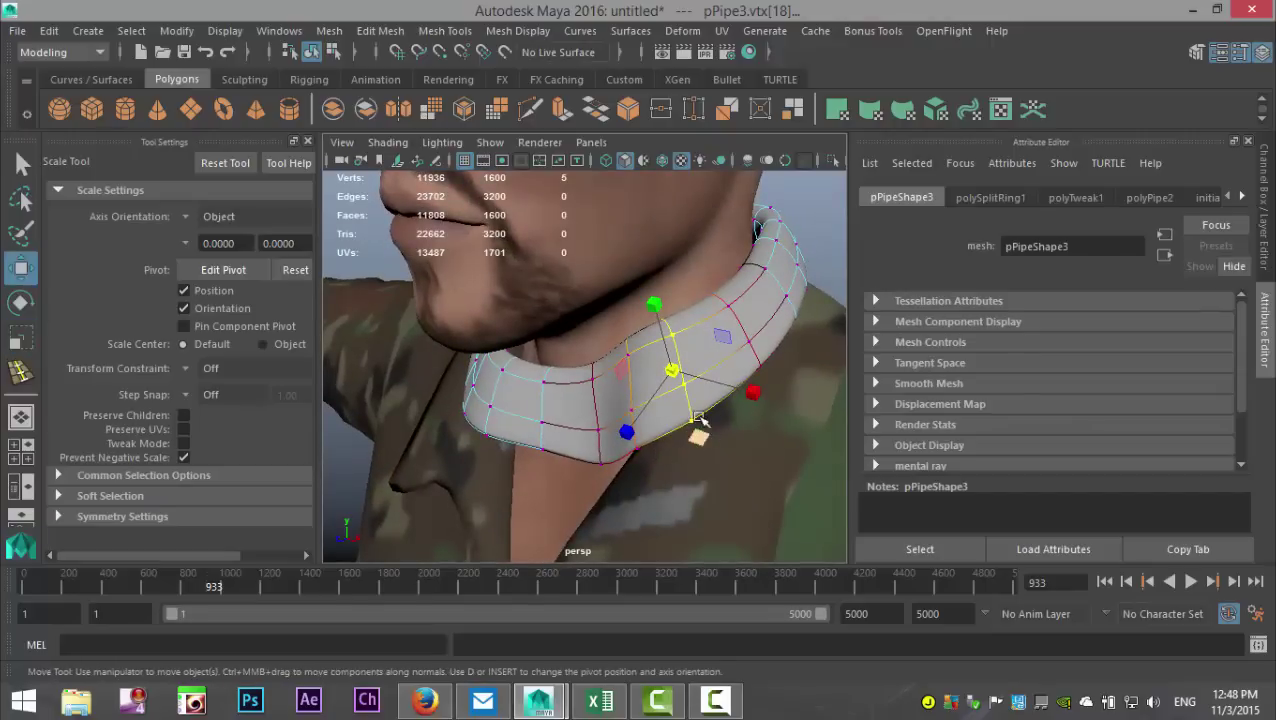
middle_drag(619, 398, 633, 391)
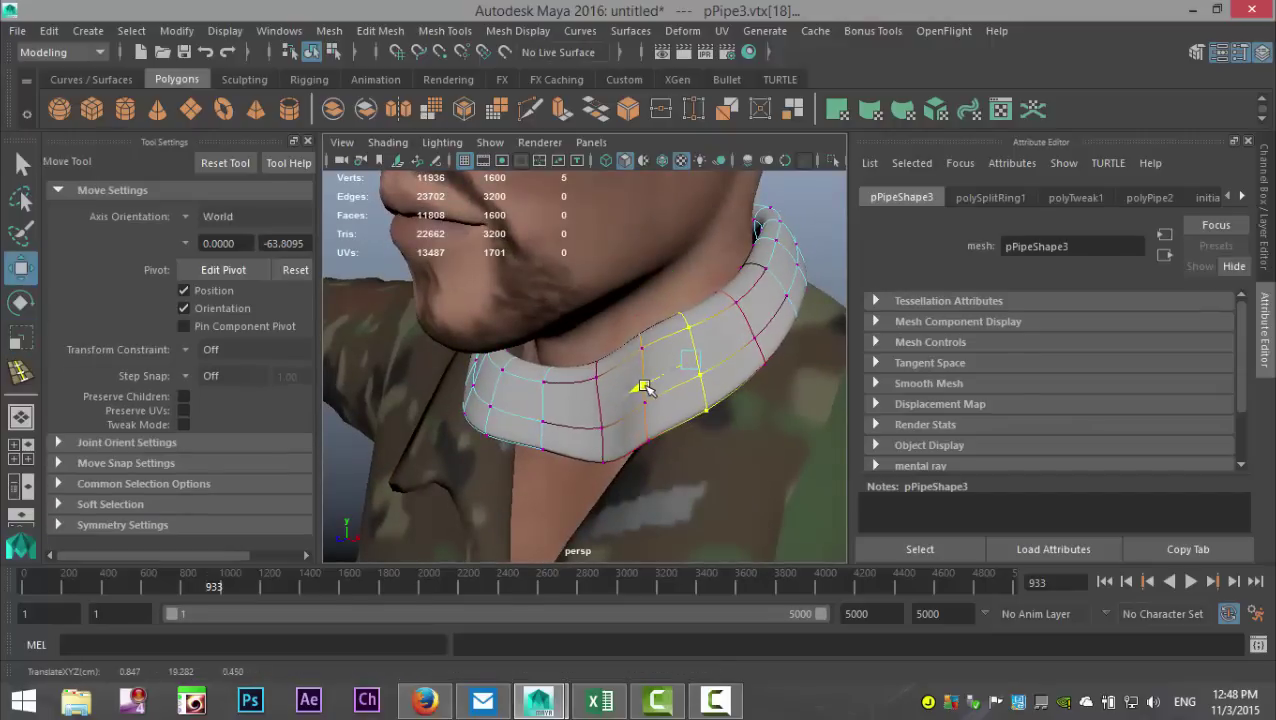
drag(793, 385, 786, 381)
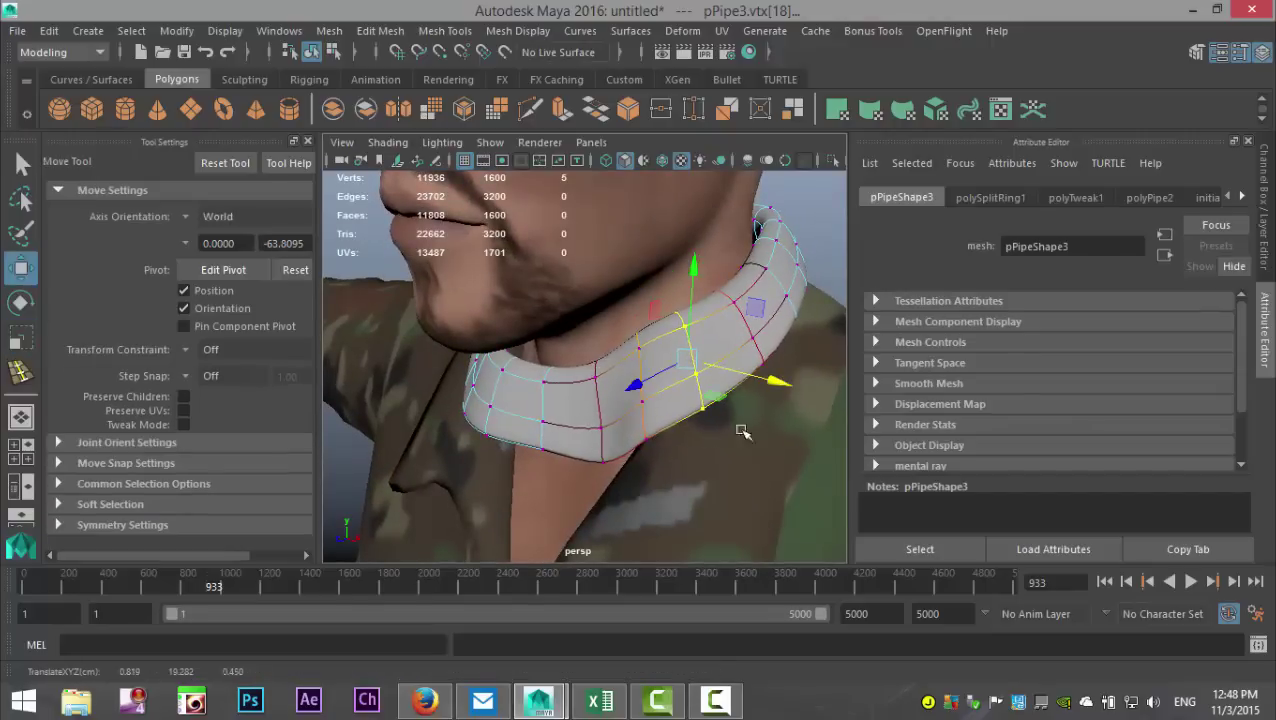
- Select the vertices at the front center of the band and adjust their depth in front of the neck
alt+drag(585, 466, 600, 405)
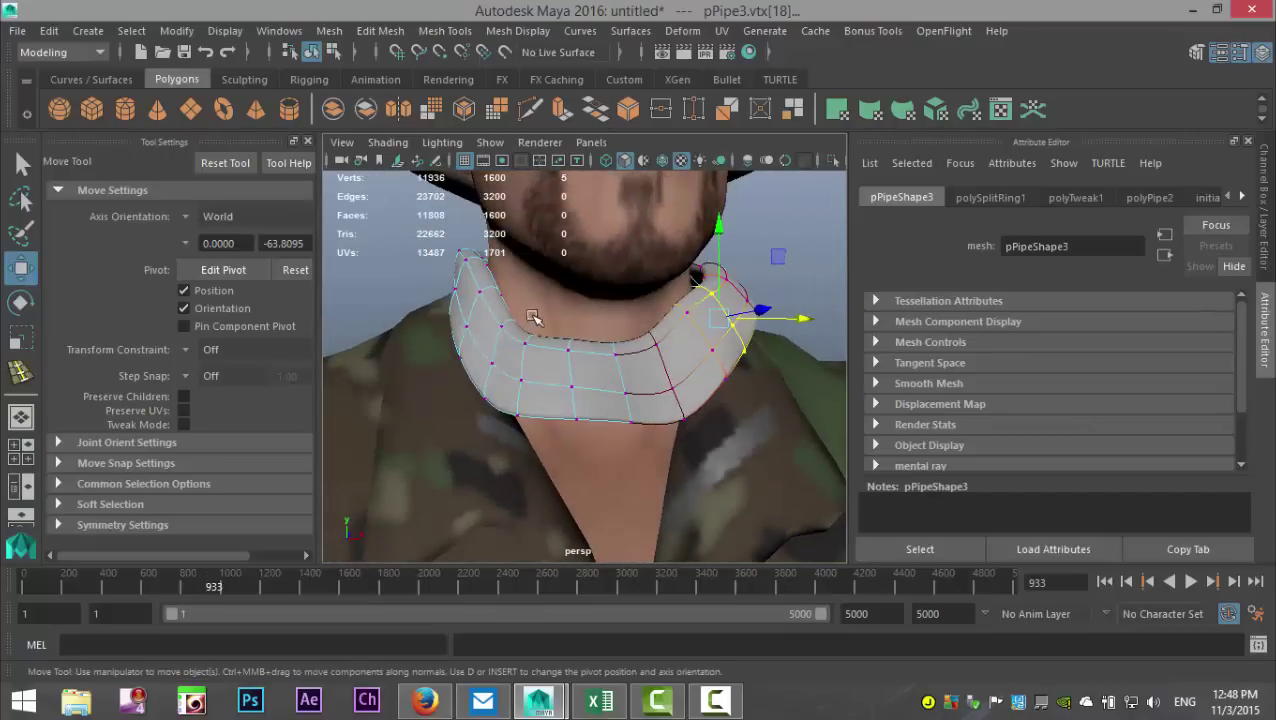
drag(607, 487, 720, 448)
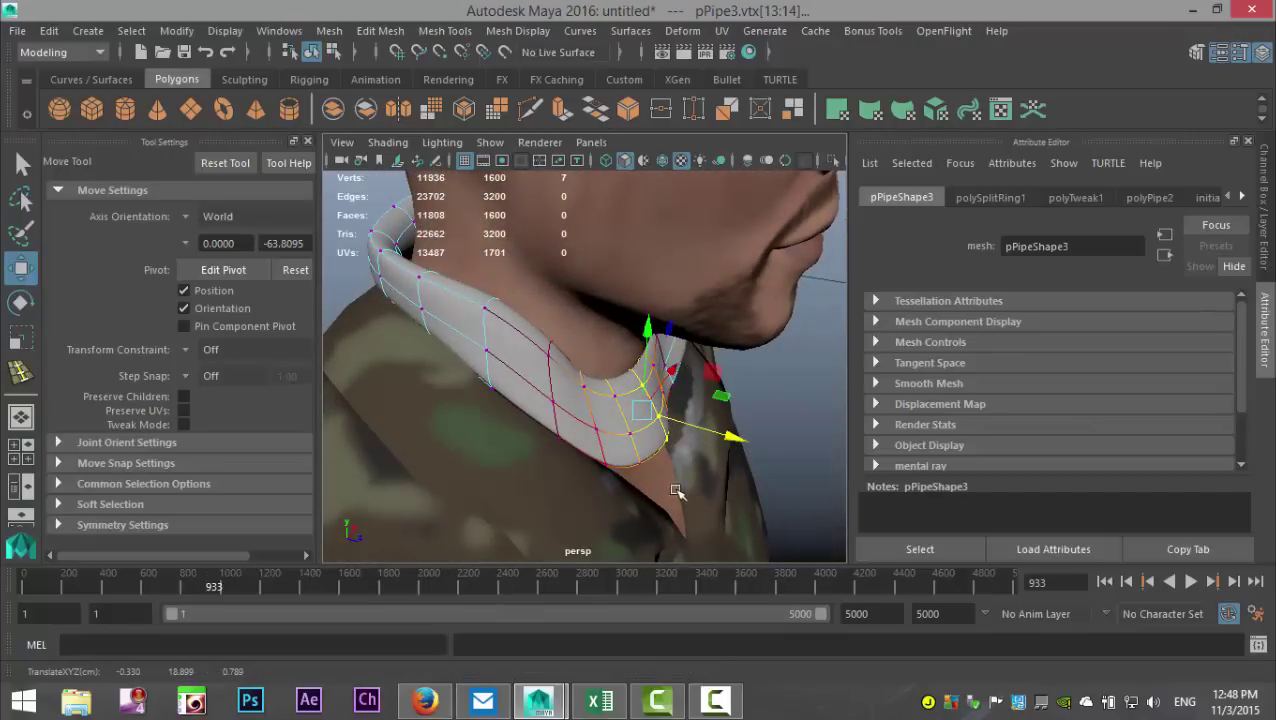
alt+drag(676, 490, 572, 473)
- Clear the vertex selection and return the band to object mode
scroll(574, 478, down, 5)
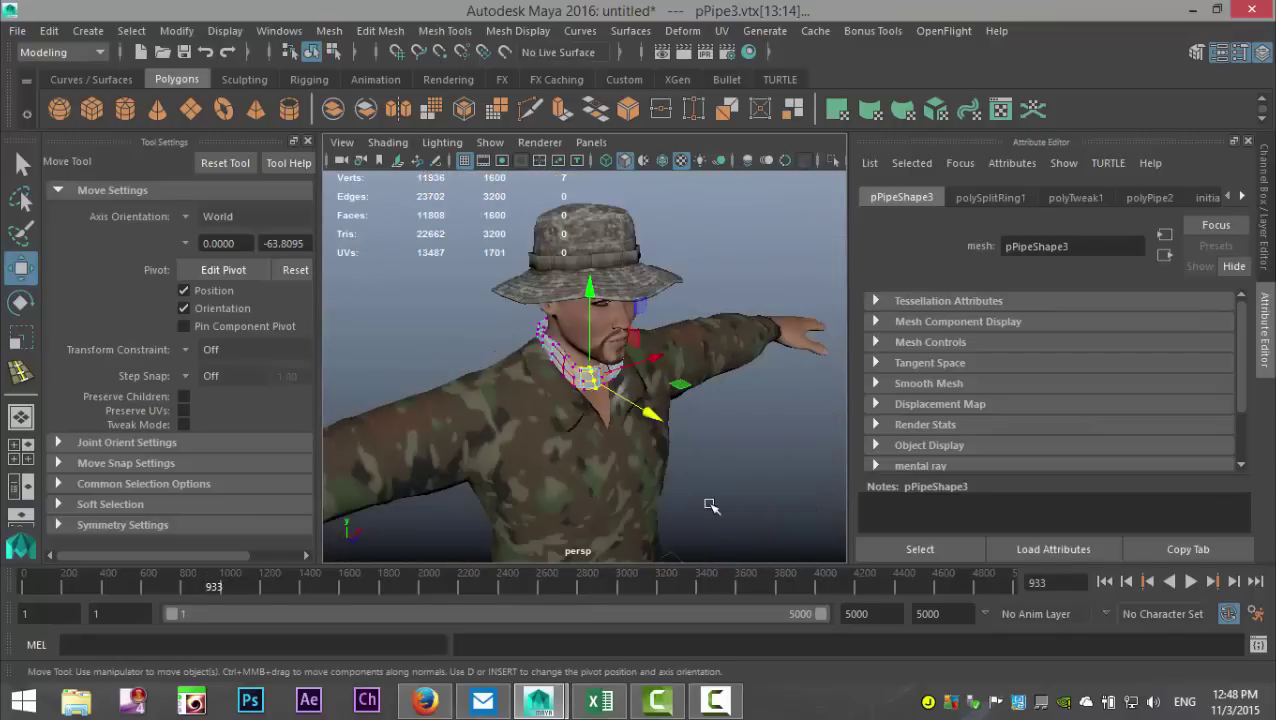
alt+drag(709, 505, 621, 484)
click(746, 305)
scroll(736, 415, up, 6)
alt+middle_drag(590, 454, 566, 457)
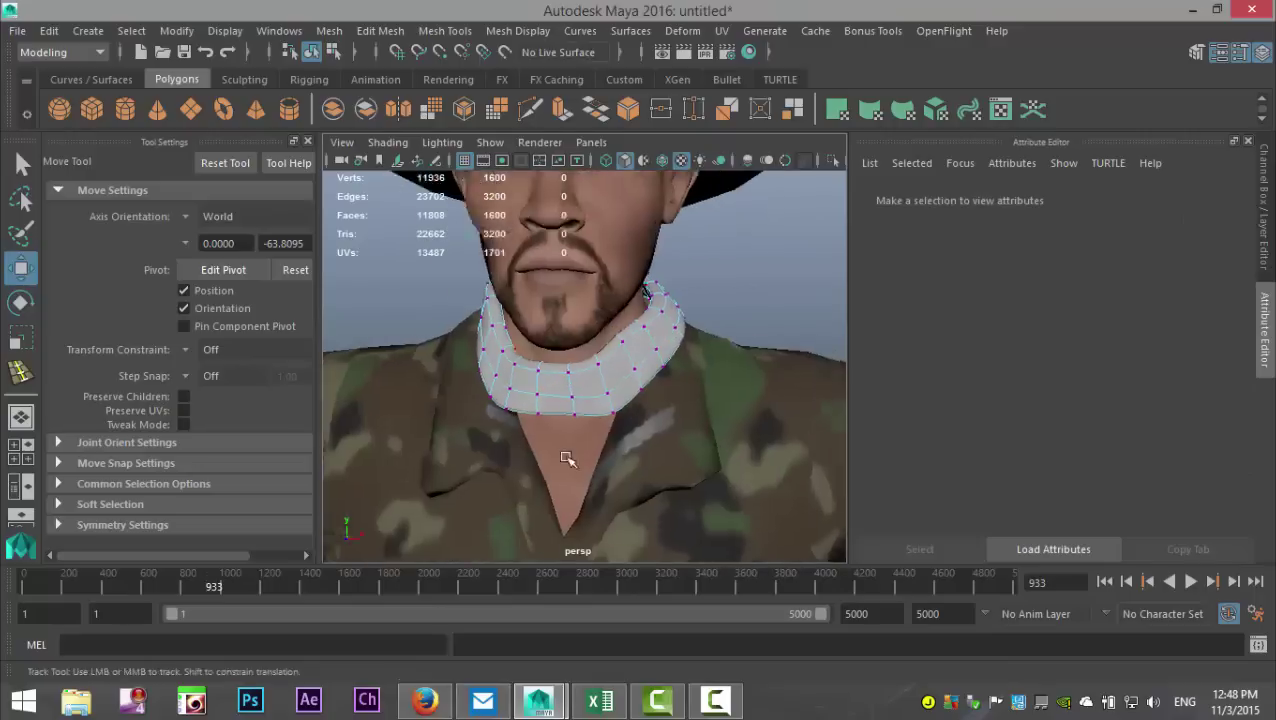
mouse_move(567, 458)
alt+mouse_down()
mouse_move(597, 488)
mouse_move(558, 475)
alt+mouse_up()
right_click(565, 352)
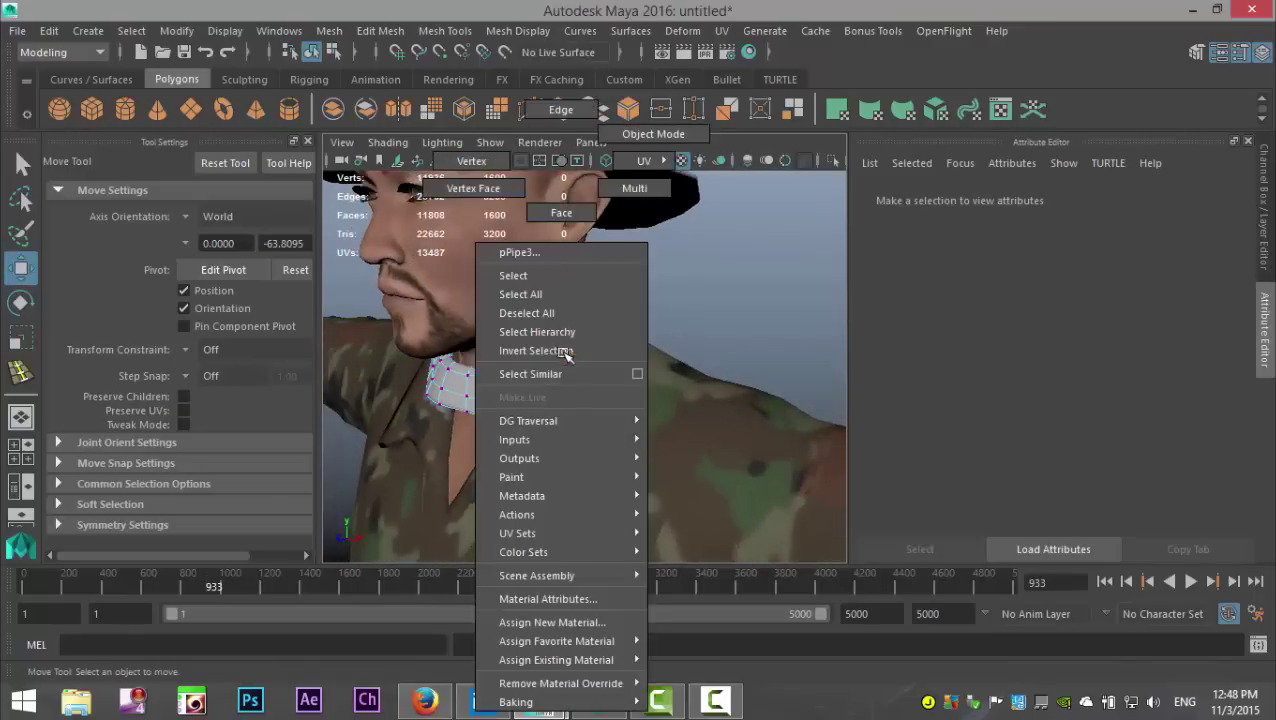
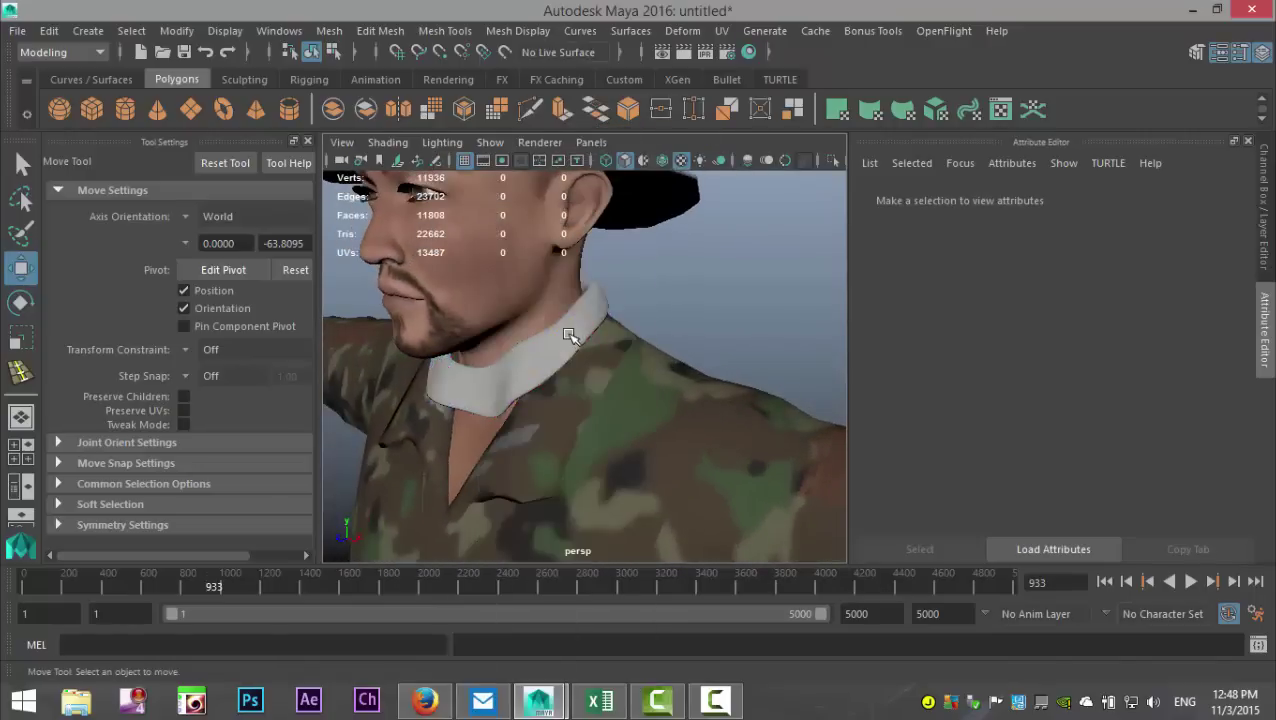
- Duplicate the neck band and raise the copy slightly above the original
click(565, 345)
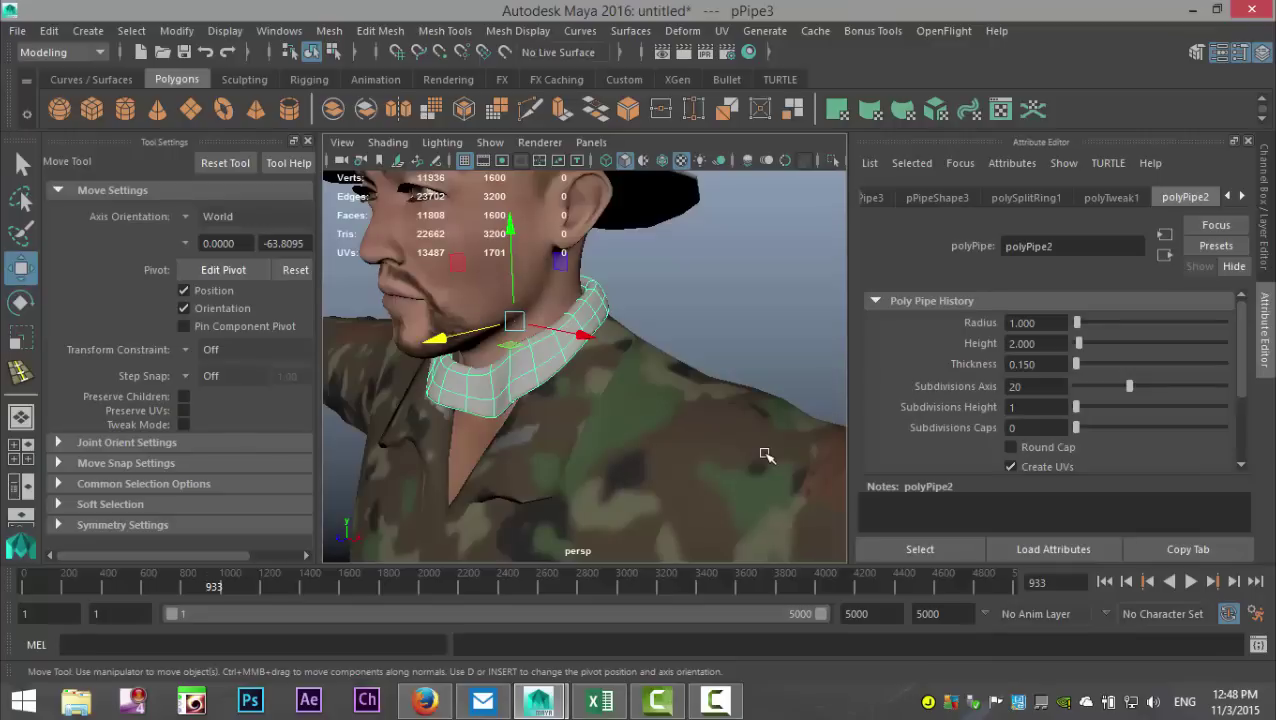
key(ctrl+d)
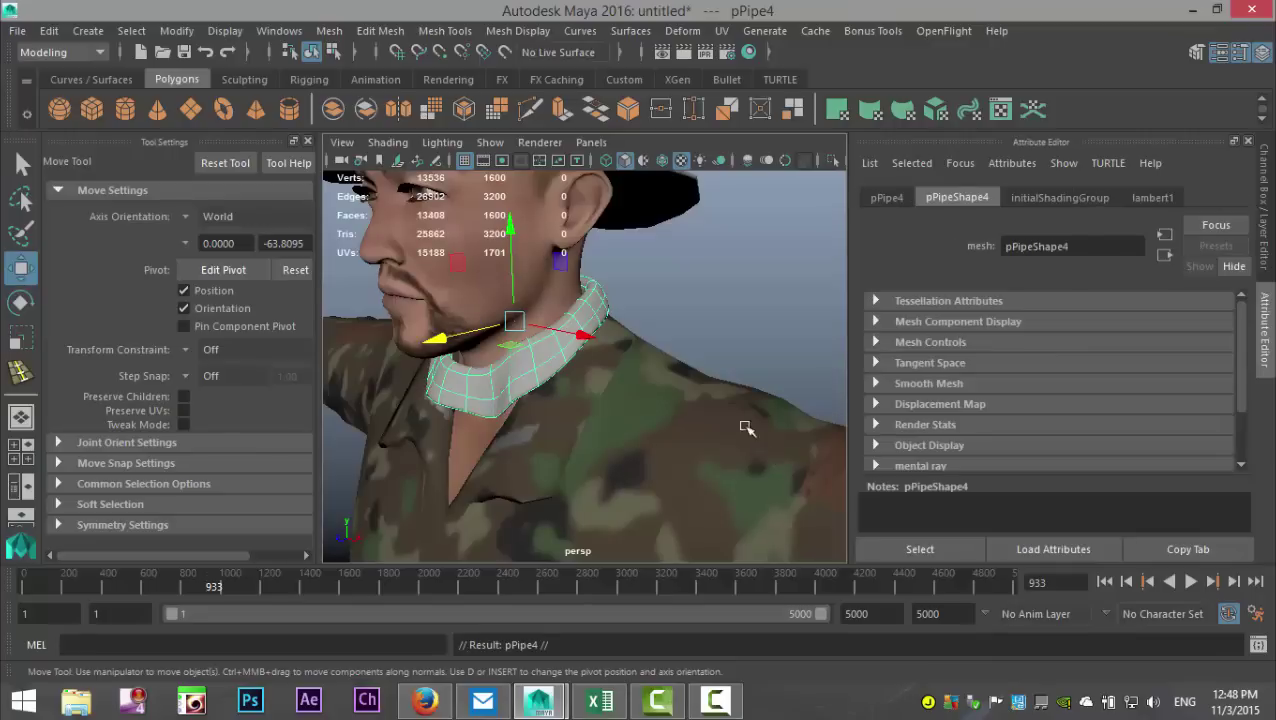
drag(510, 230, 510, 208)
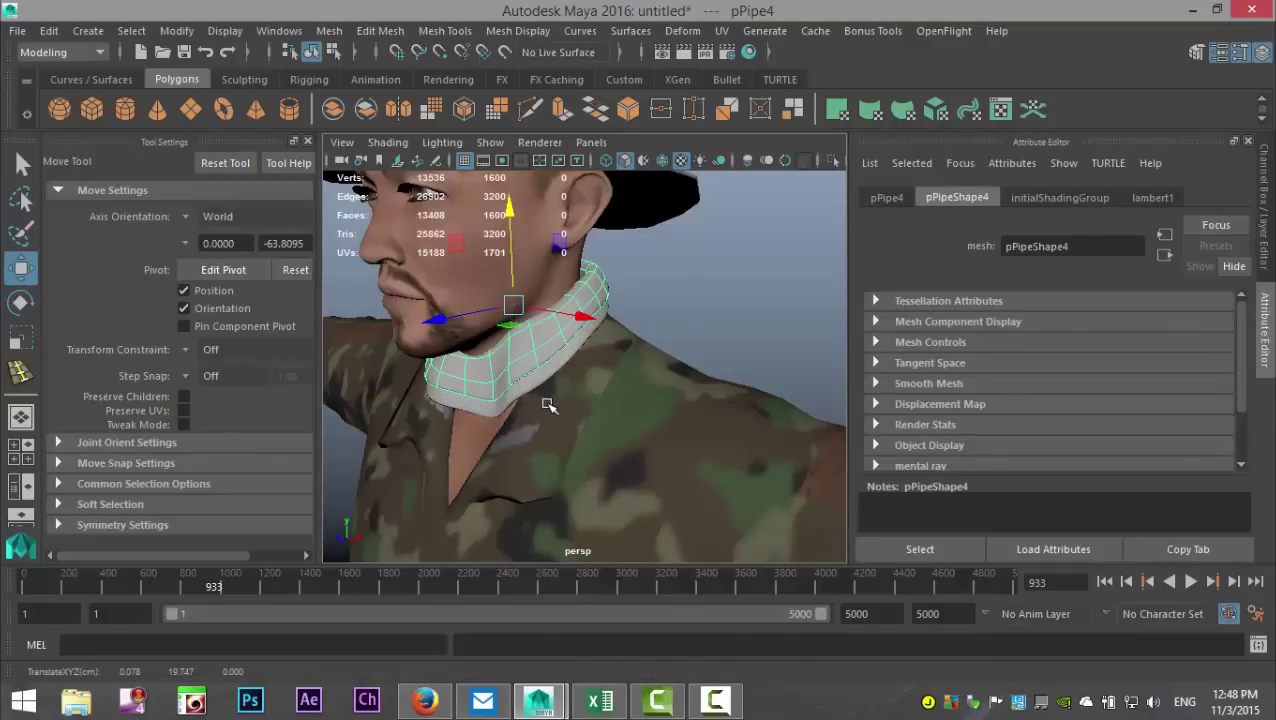
- Lower the duplicated band slightly so it overlaps the original at the back of the neck
scroll(547, 404, up, 3)
alt+drag(466, 429, 584, 424)
scroll(584, 424, up, 4)
alt+middle_drag(584, 424, 738, 423)
scroll(718, 446, down, 6)
alt+drag(544, 487, 651, 537)
key(e)
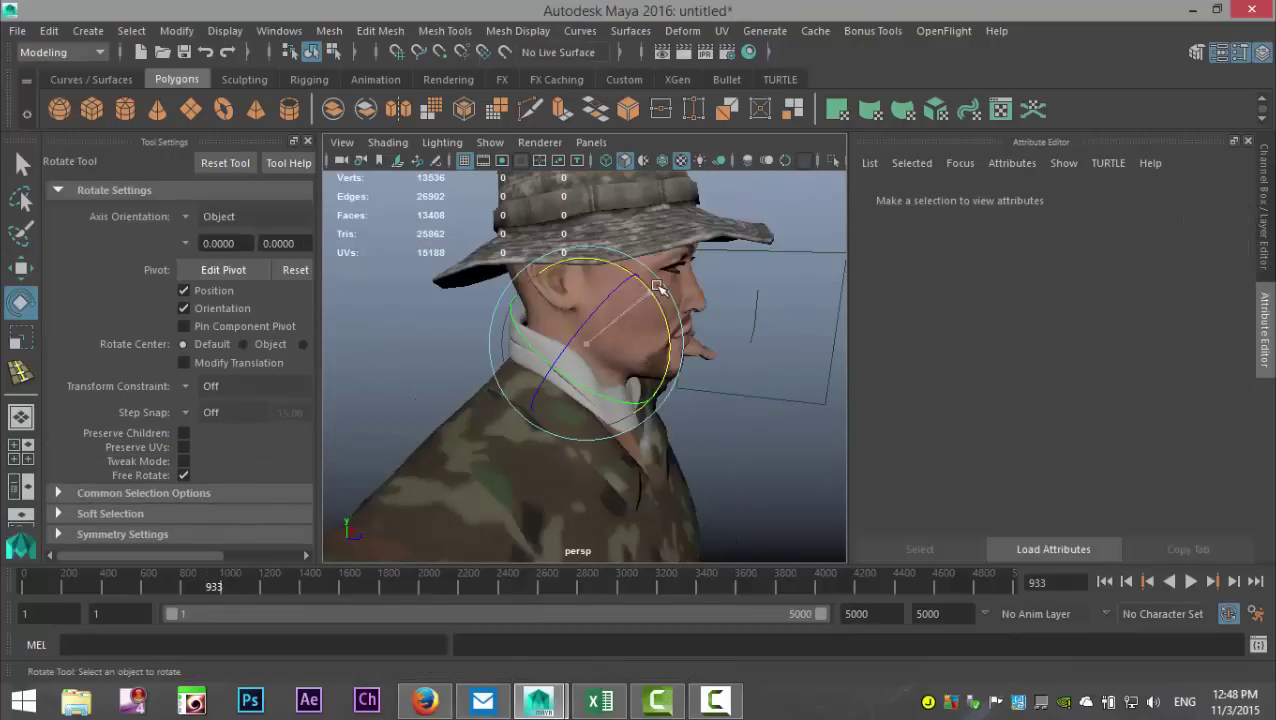
scroll(604, 489, up, 4)
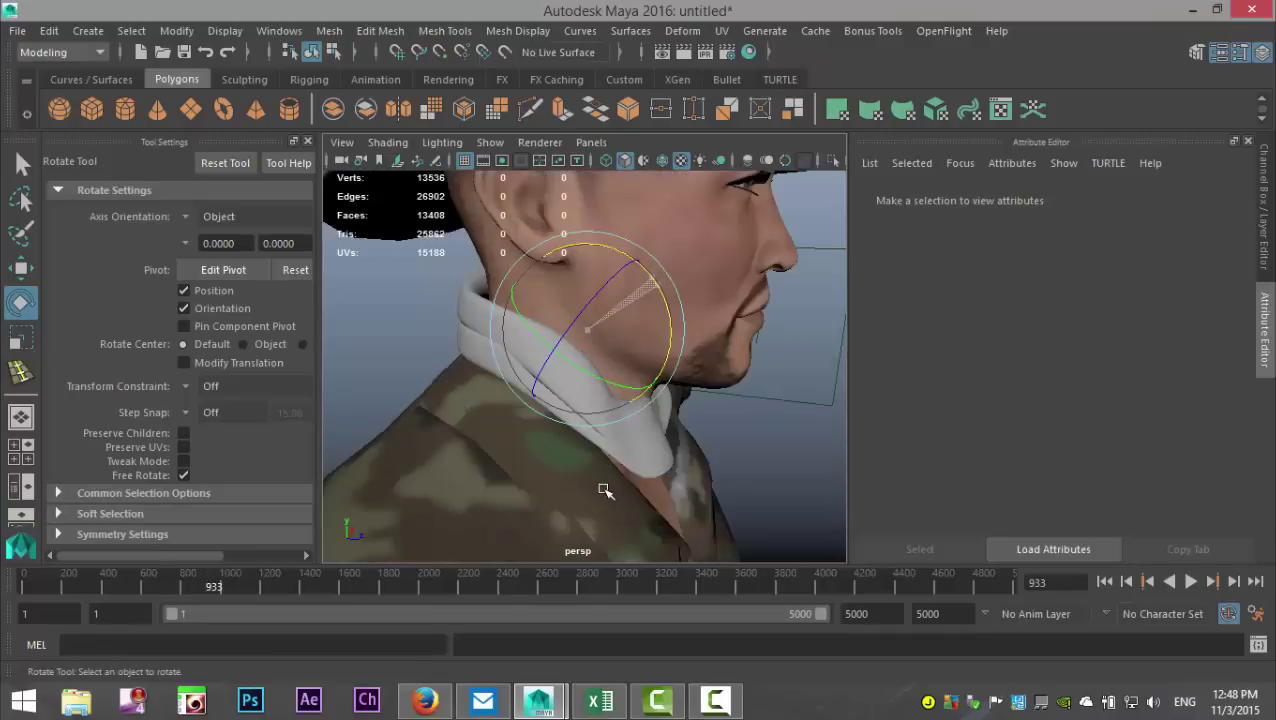
alt+drag(536, 492, 639, 473)
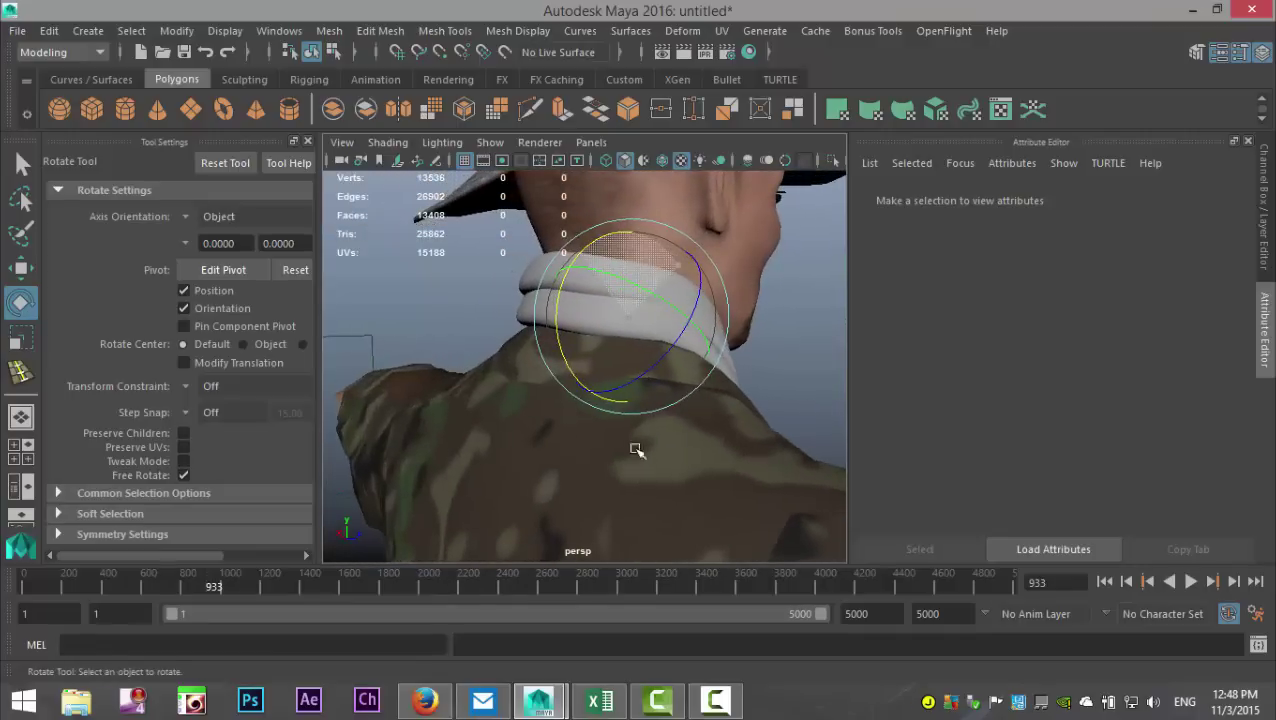
key(w)
click(611, 287)
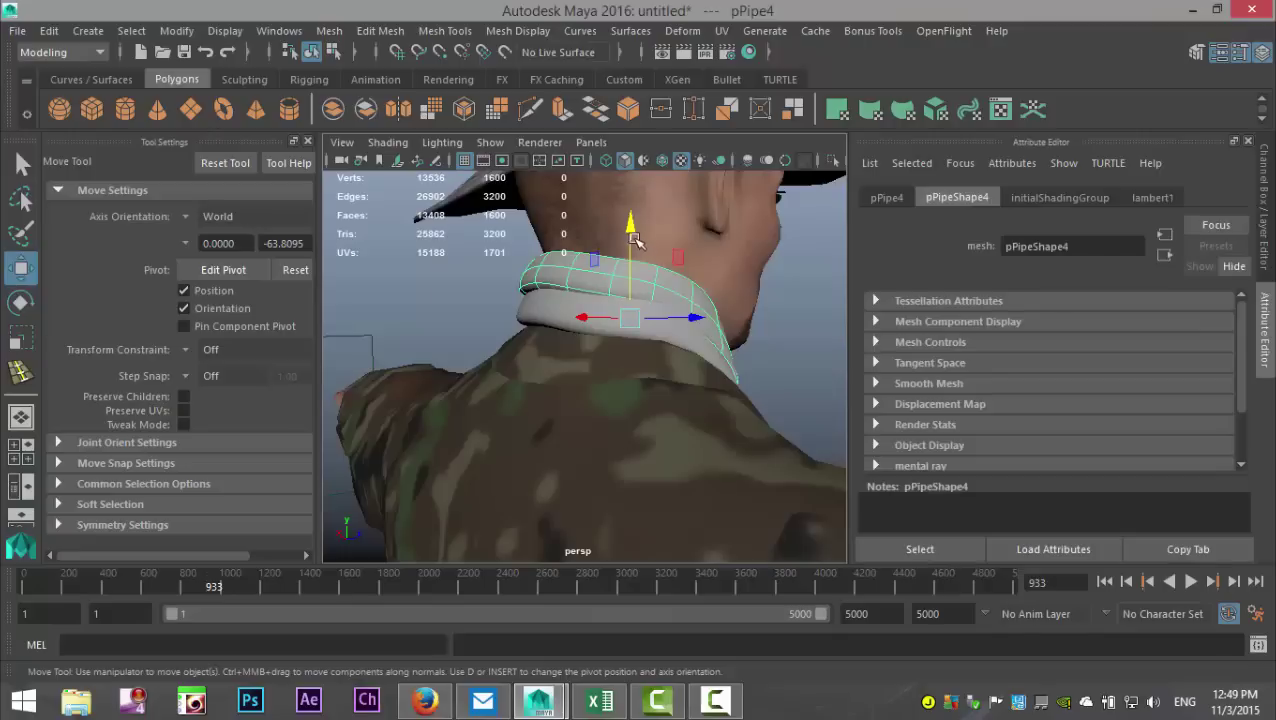
drag(635, 240, 640, 236)
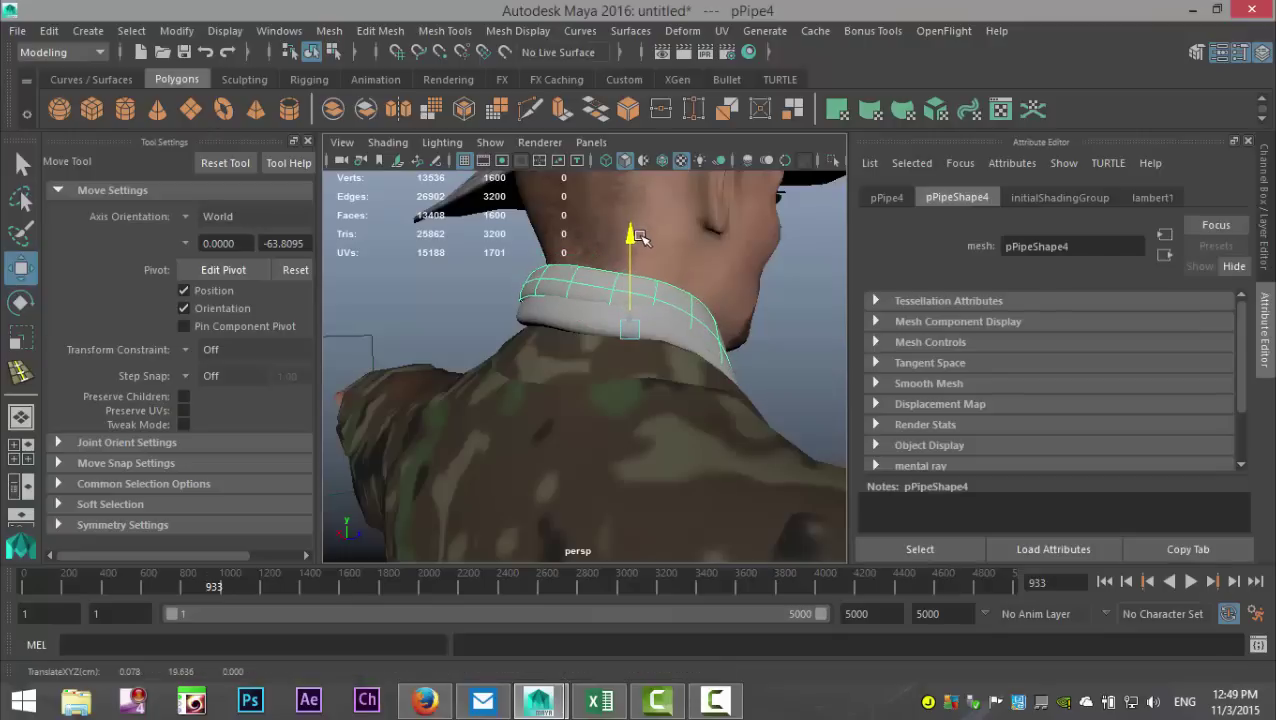
- Try moving the original band slightly forward along Z
scroll(626, 372, up, 3)
mouse_move(616, 389)
alt+mouse_down()
mouse_move(686, 356)
mouse_move(584, 390)
mouse_move(555, 385)
mouse_move(601, 399)
mouse_move(632, 379)
mouse_move(657, 383)
mouse_move(630, 390)
alt+mouse_up()
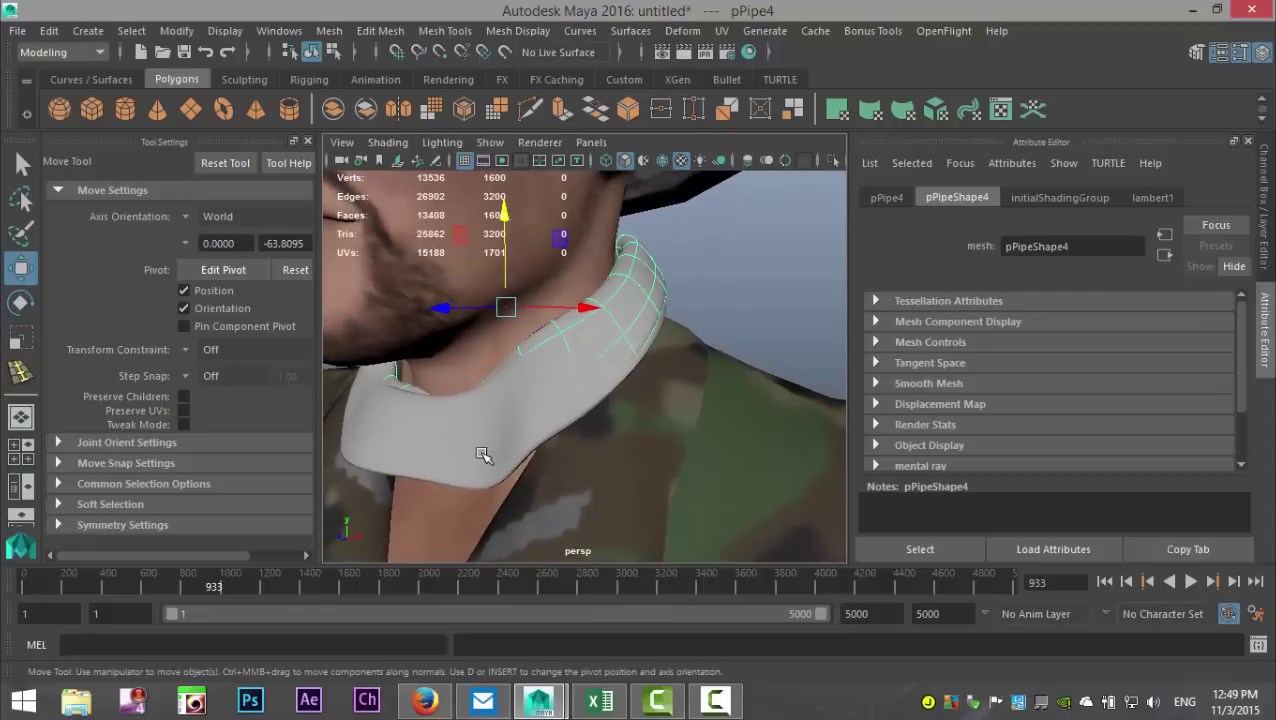
click(478, 466)
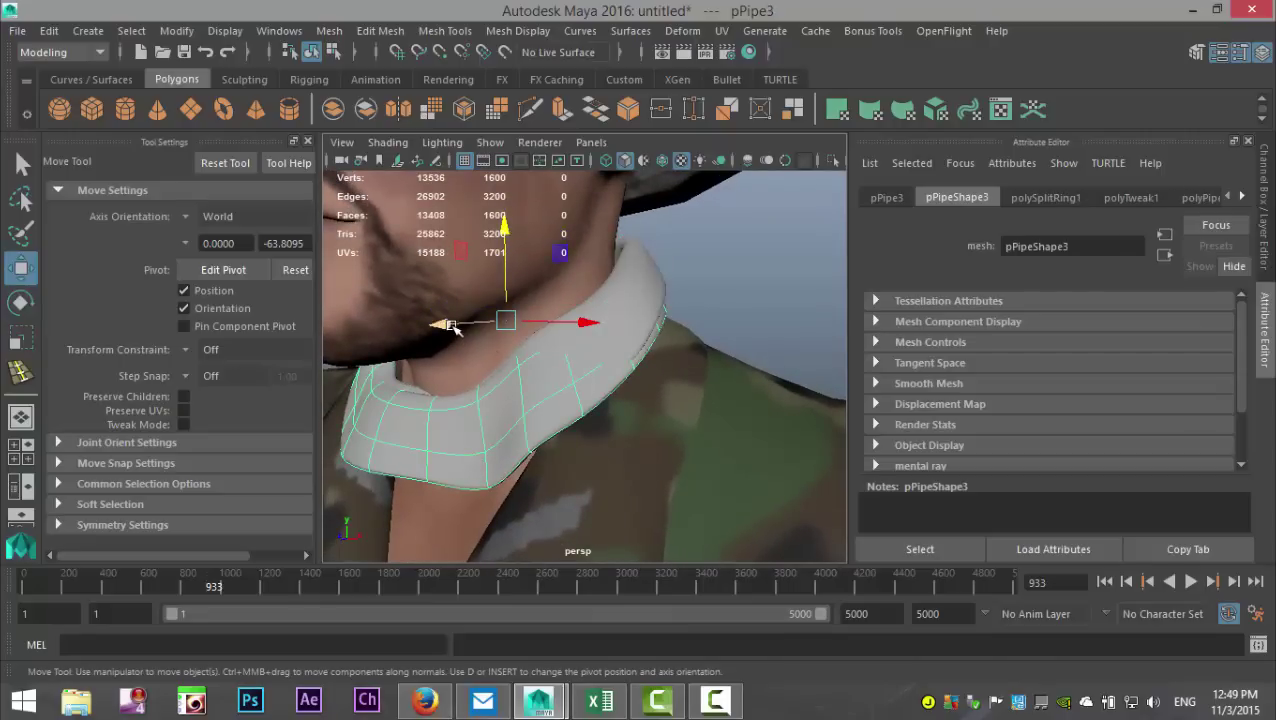
mouse_move(453, 328)
mouse_down()
mouse_move(437, 330)
mouse_move(449, 330)
mouse_up()
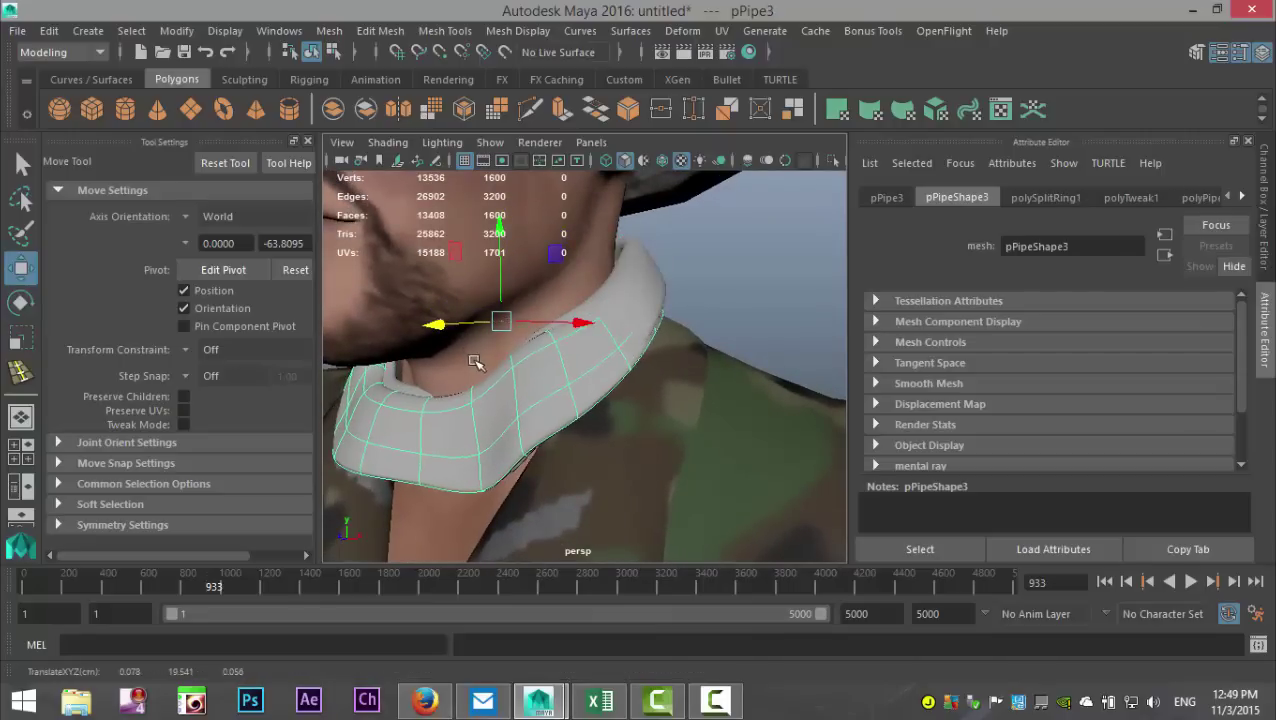
key(ctrl+z)
- Turn on soft selection and lower the upper front vertex of the original band
right_drag(466, 432, 456, 386)
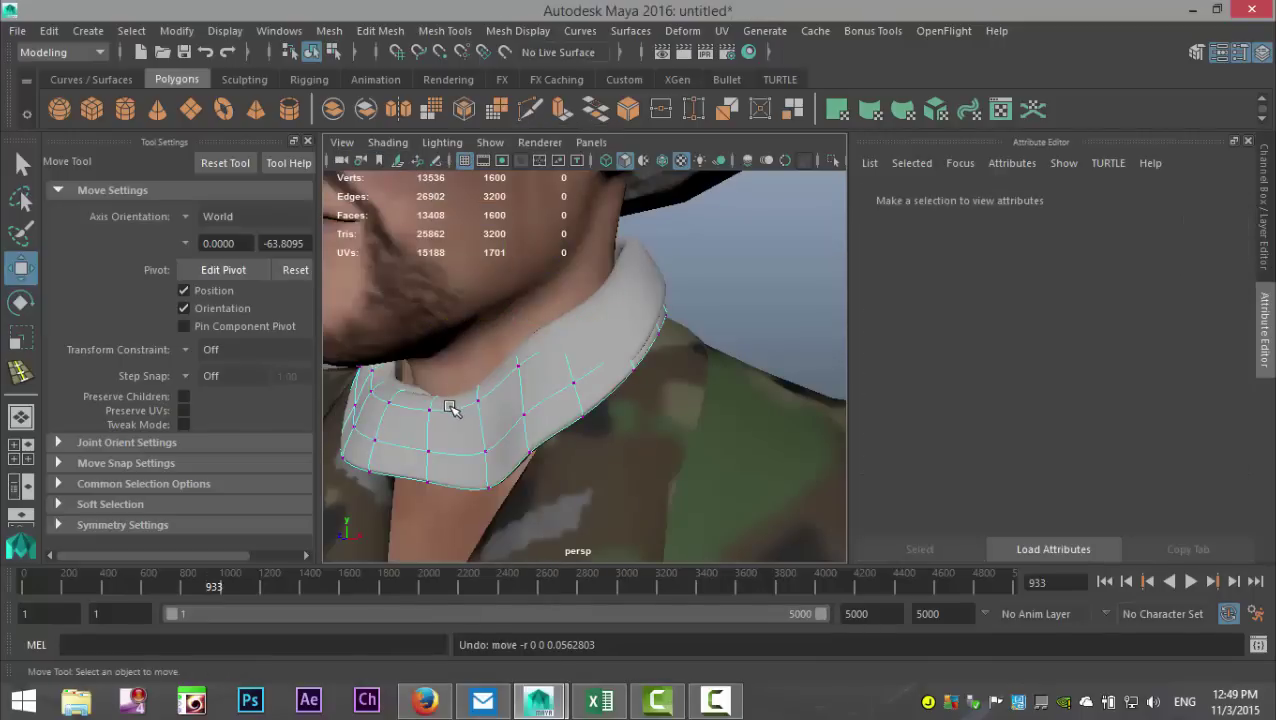
key(b)
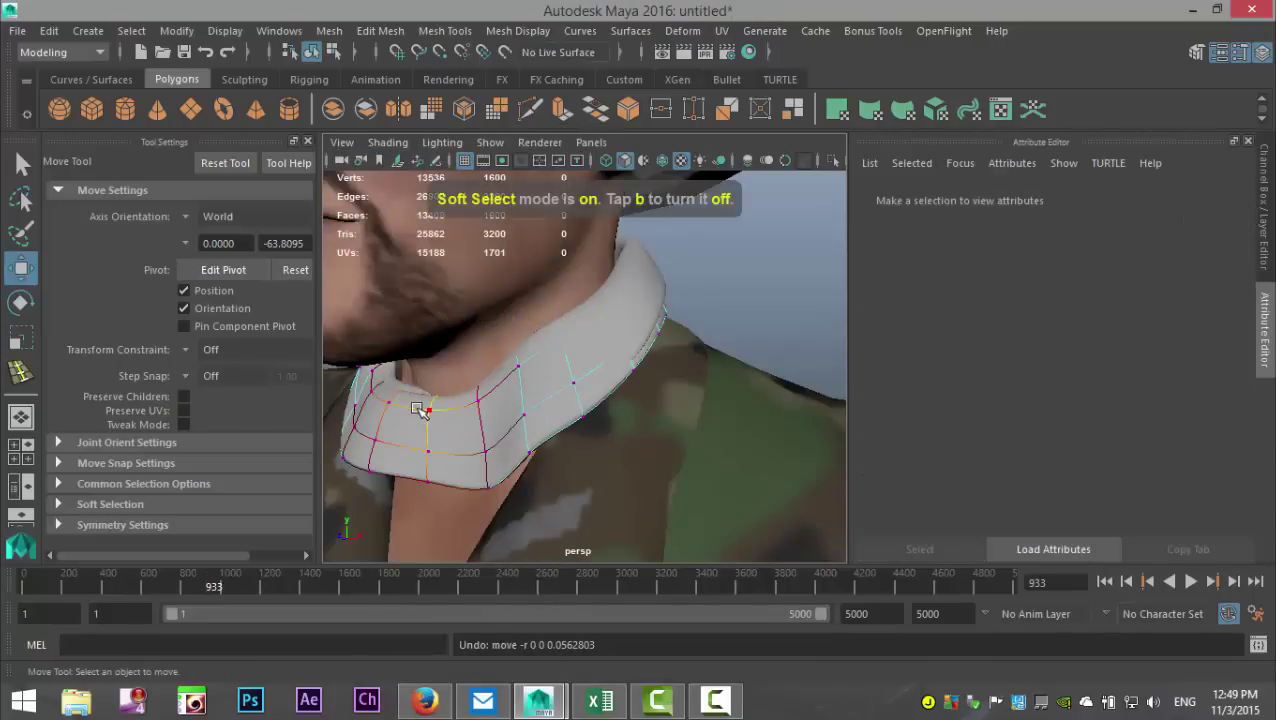
click(426, 412)
drag(420, 320, 421, 349)
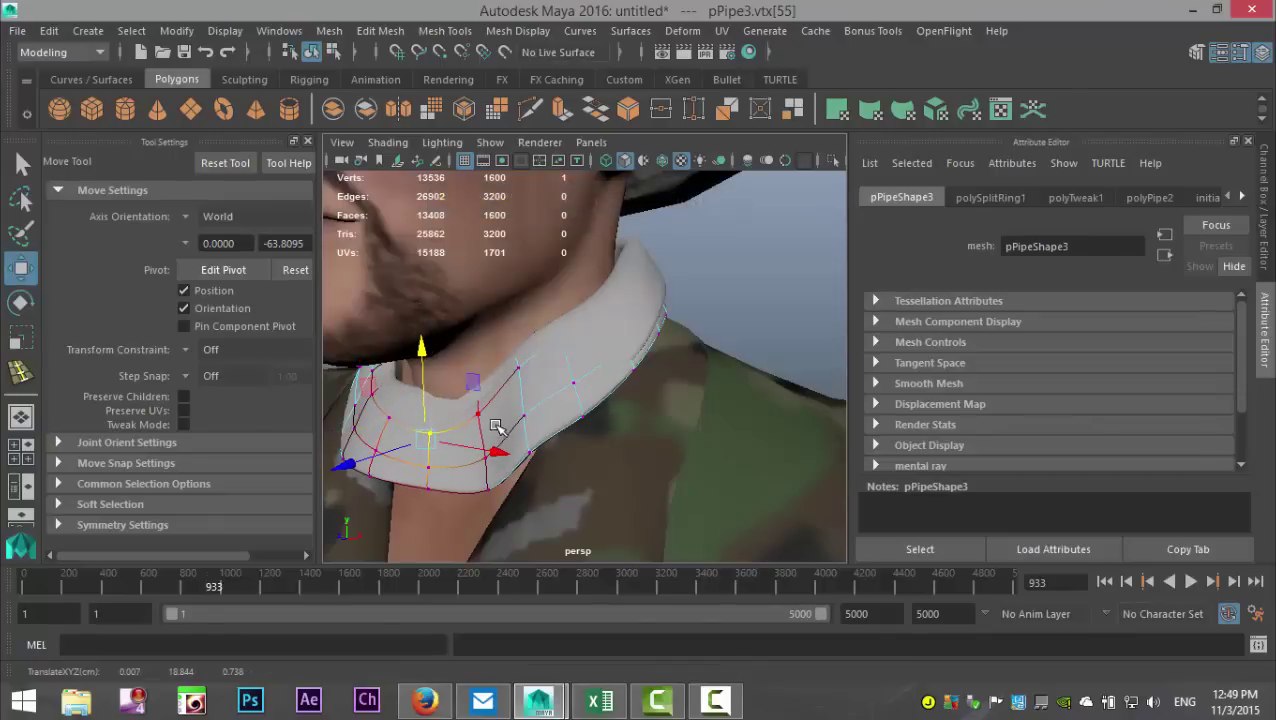
- Adjust the neighboring front vertex column of the original band with soft selection, and clear the selection
drag(467, 402, 511, 496)
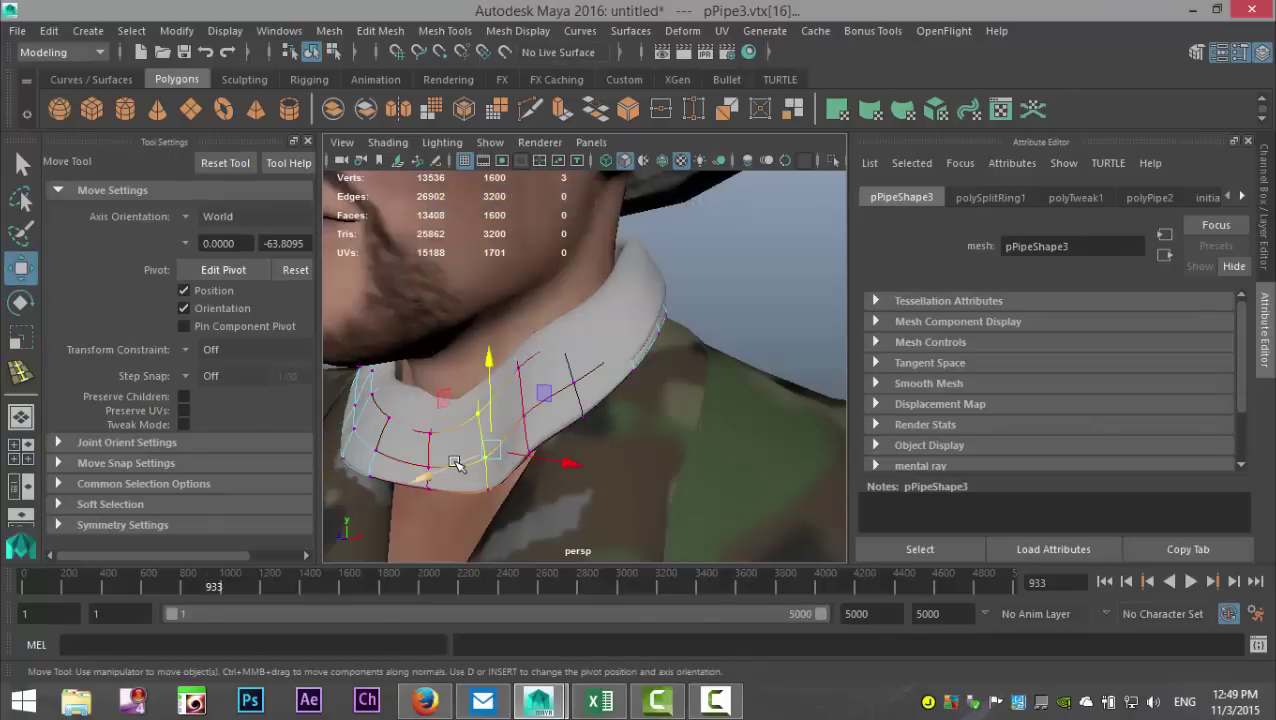
drag(455, 463, 553, 543)
middle_drag(558, 535, 566, 537)
drag(536, 420, 684, 454)
alt+drag(588, 421, 315, 447)
click(744, 256)
scroll(716, 273, down, 5)
scroll(718, 275, up, 5)
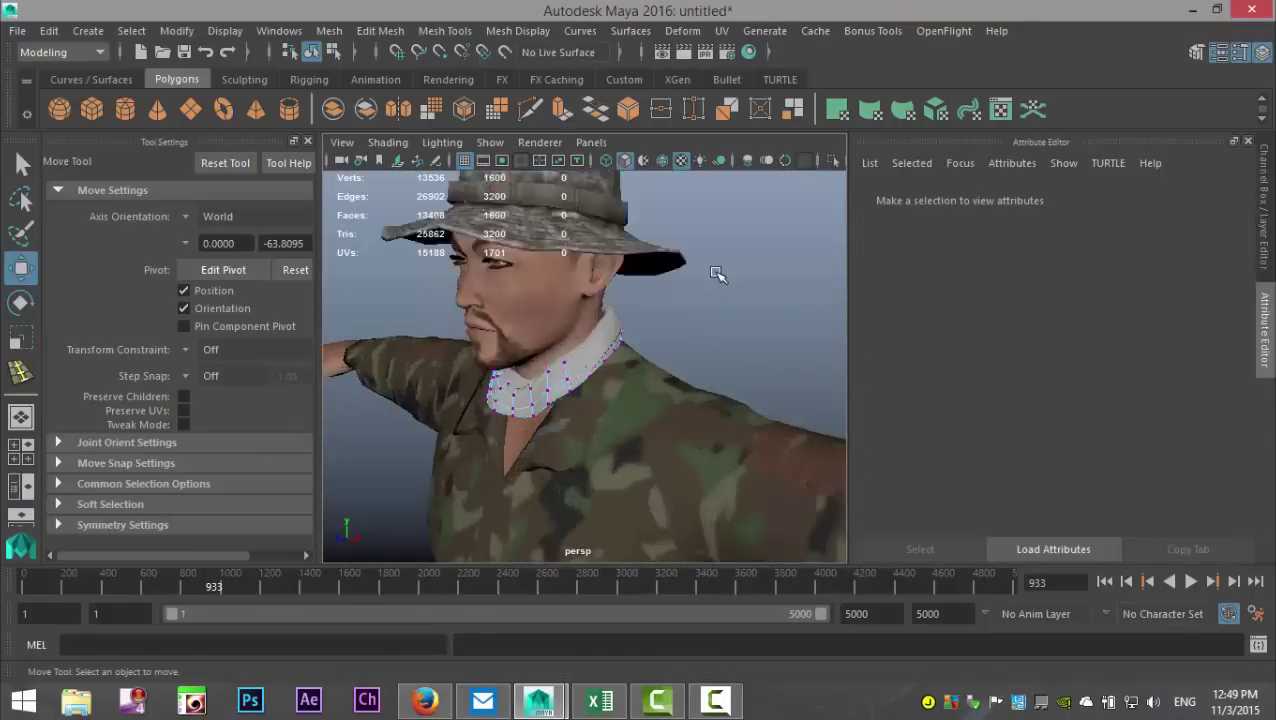
- Return the original band to object mode and display it without smoothing
alt+drag(684, 368, 527, 356)
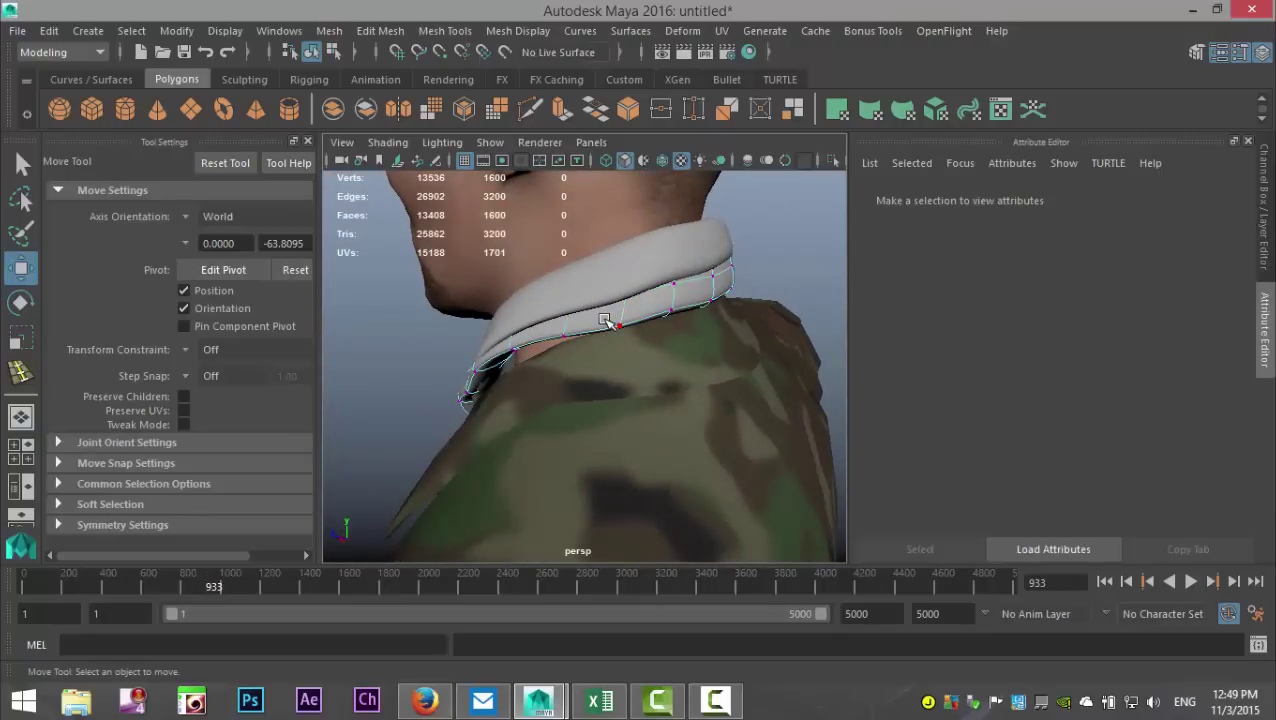
right_drag(607, 238, 678, 217)
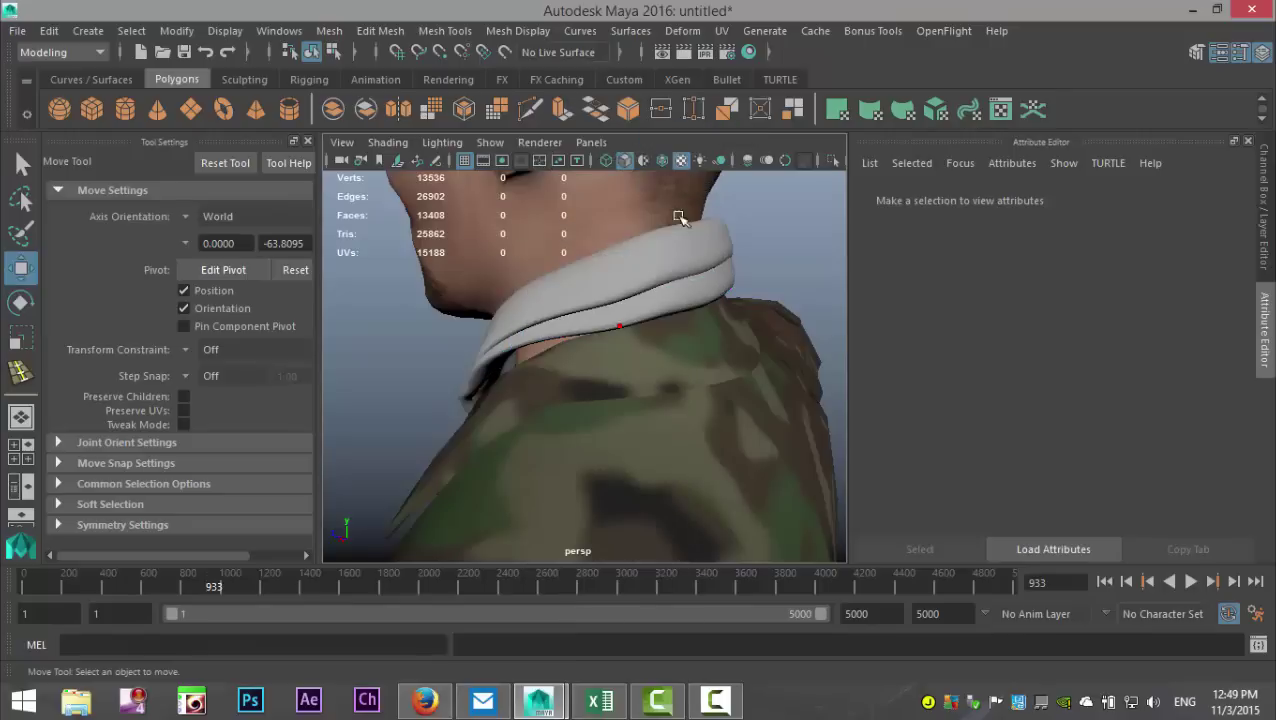
click(649, 310)
key(1)
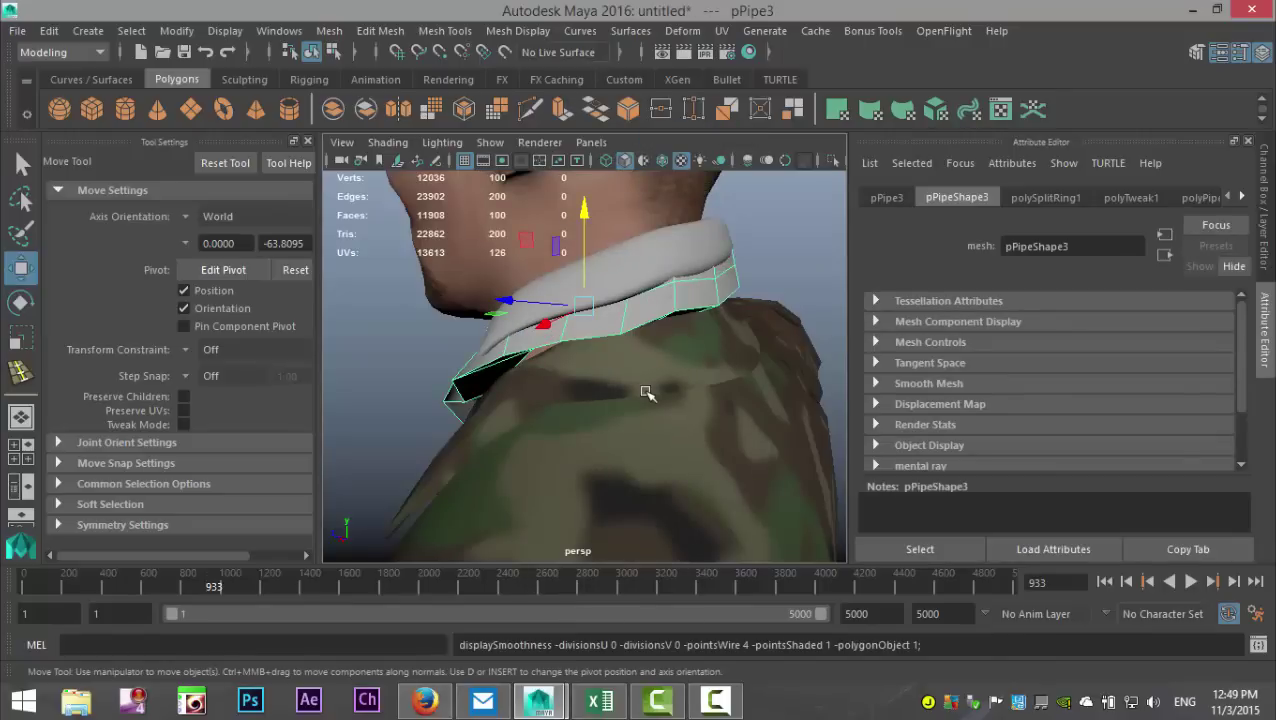
- Insert an edge loop around the underside of the original band
scroll(644, 392, up, 3)
scroll(622, 413, up, 5)
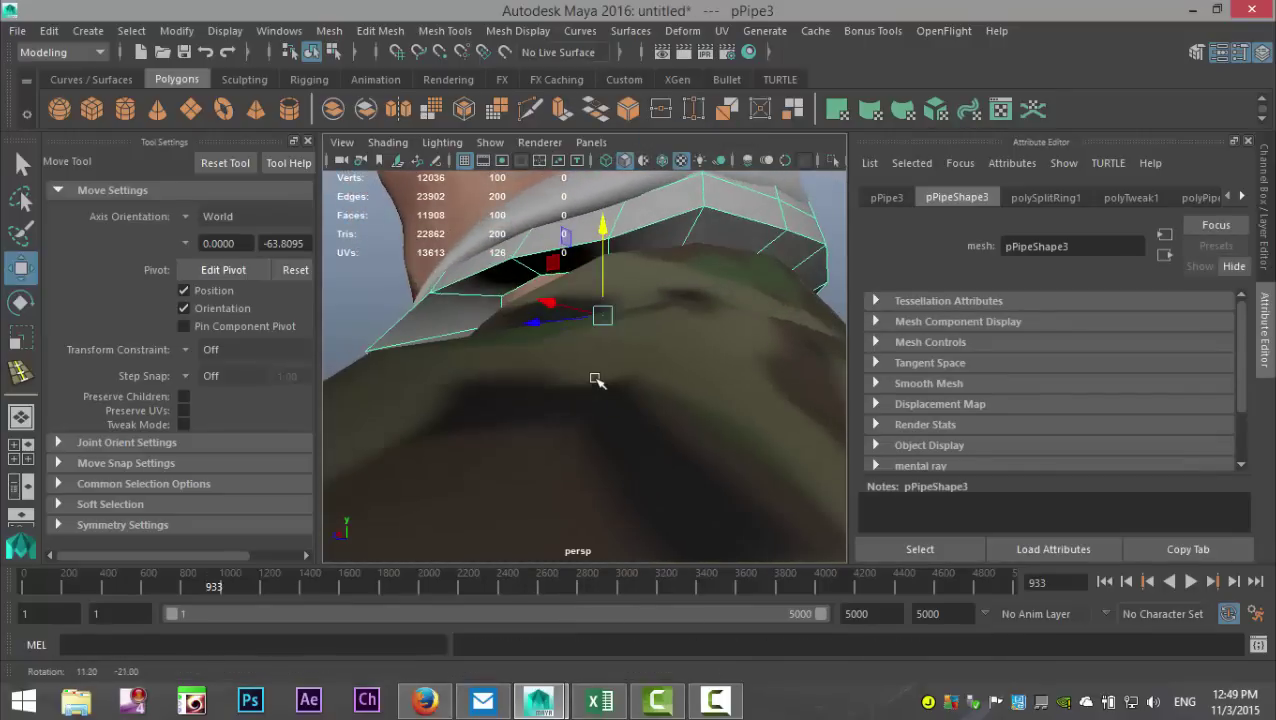
mouse_move(577, 487)
alt+mouse_down()
mouse_move(561, 493)
mouse_move(584, 484)
mouse_move(572, 490)
alt+mouse_up()
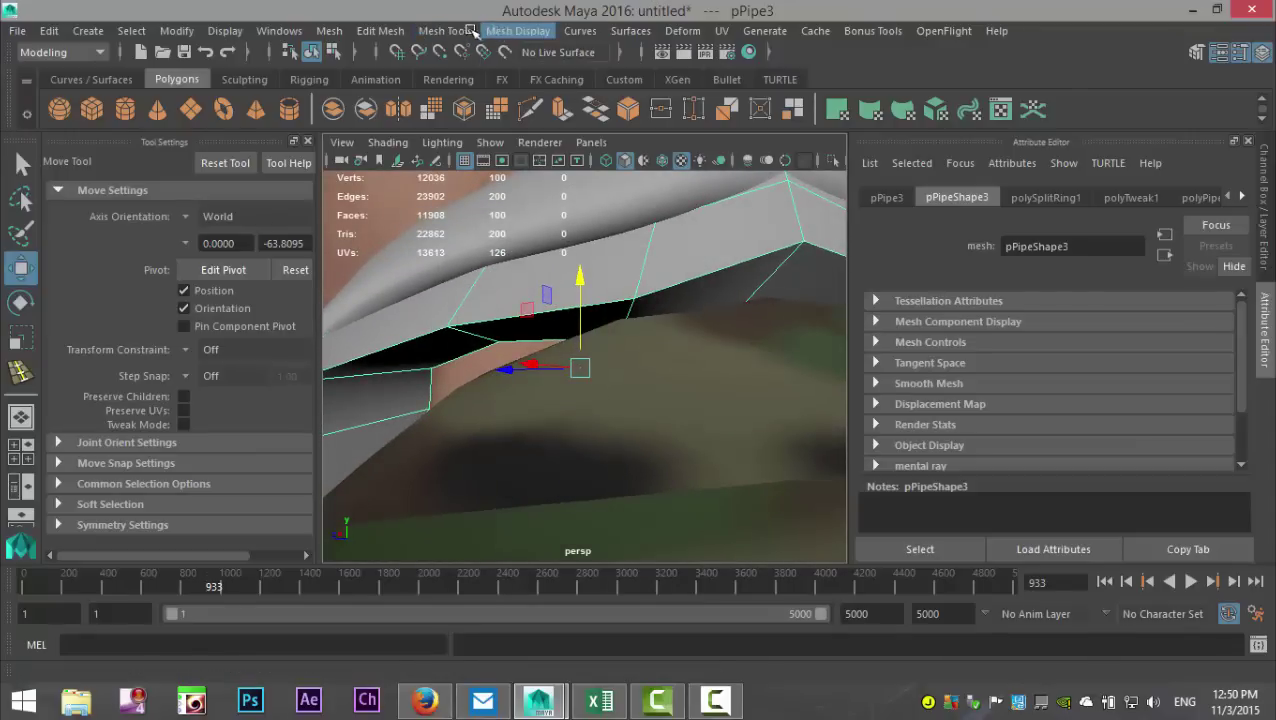
click(445, 31)
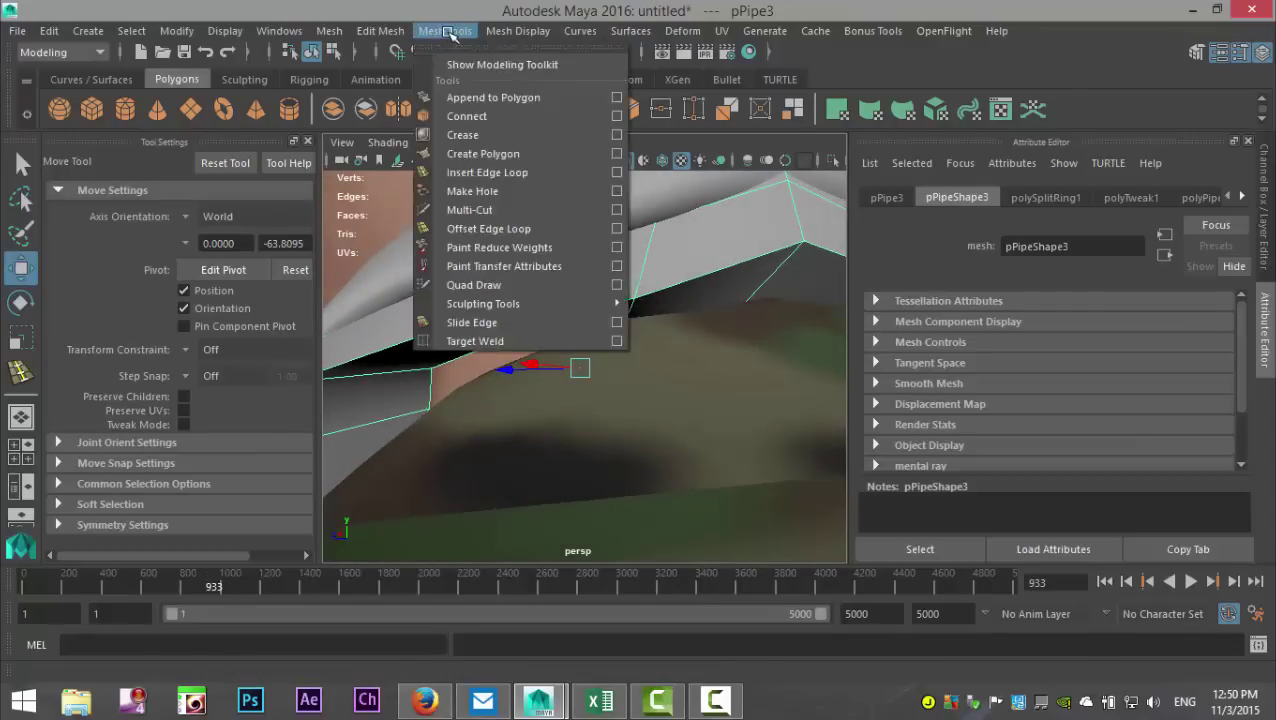
click(515, 168)
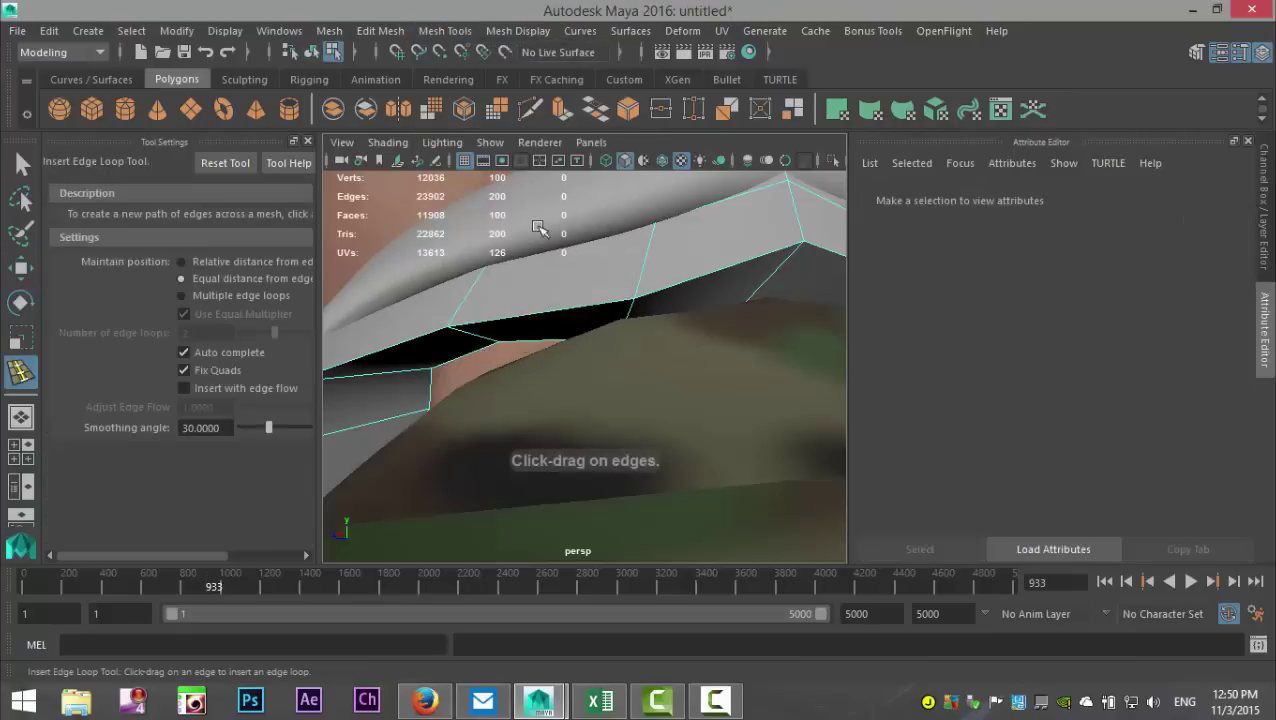
click(629, 319)
key(q)
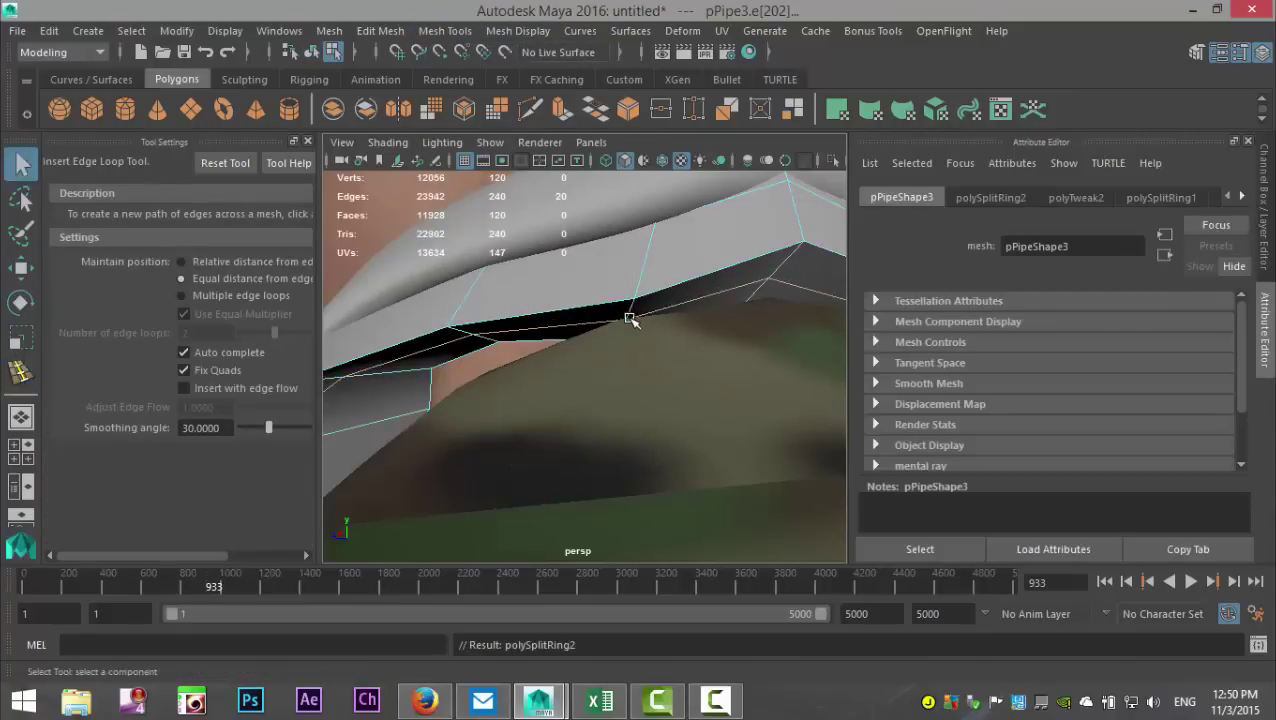
- Extrude a single face on the underside of the original band and pull it down toward the shoulder
scroll(629, 319, down, 5)
scroll(576, 390, up, 5)
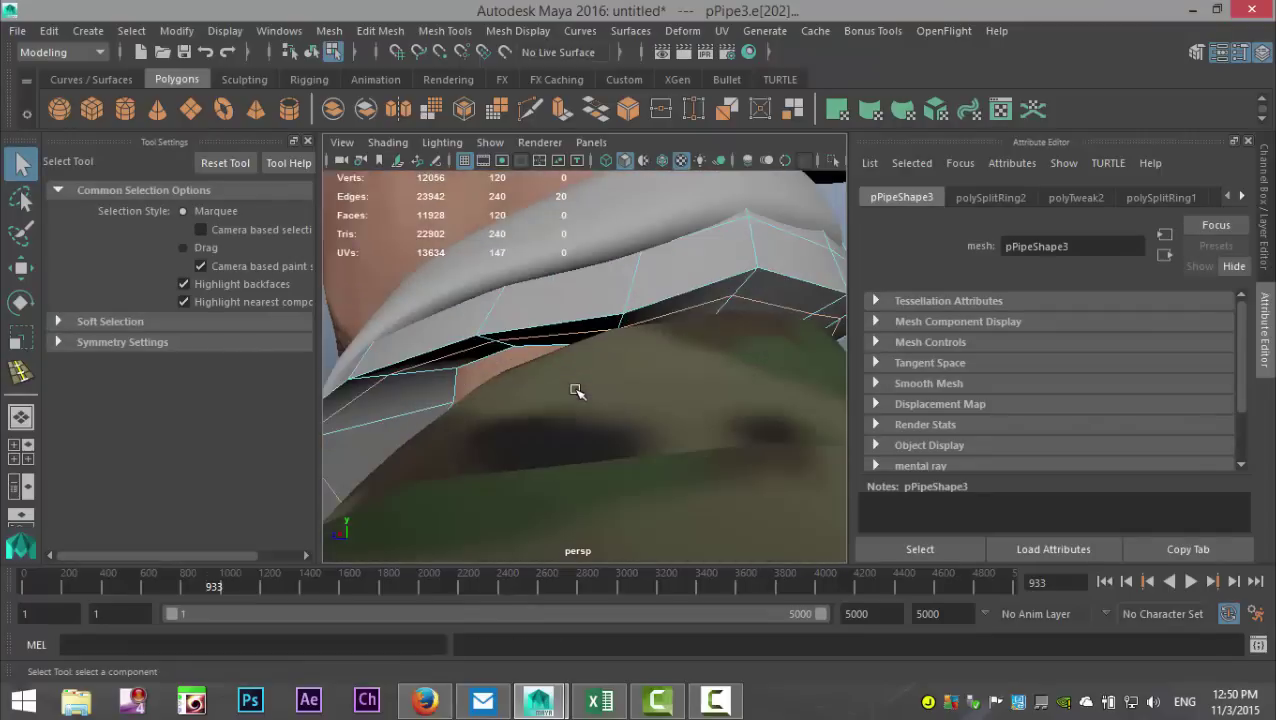
mouse_move(557, 394)
alt+mouse_down()
mouse_move(595, 384)
mouse_move(577, 383)
alt+mouse_up()
right_drag(487, 333, 503, 255)
click(503, 328)
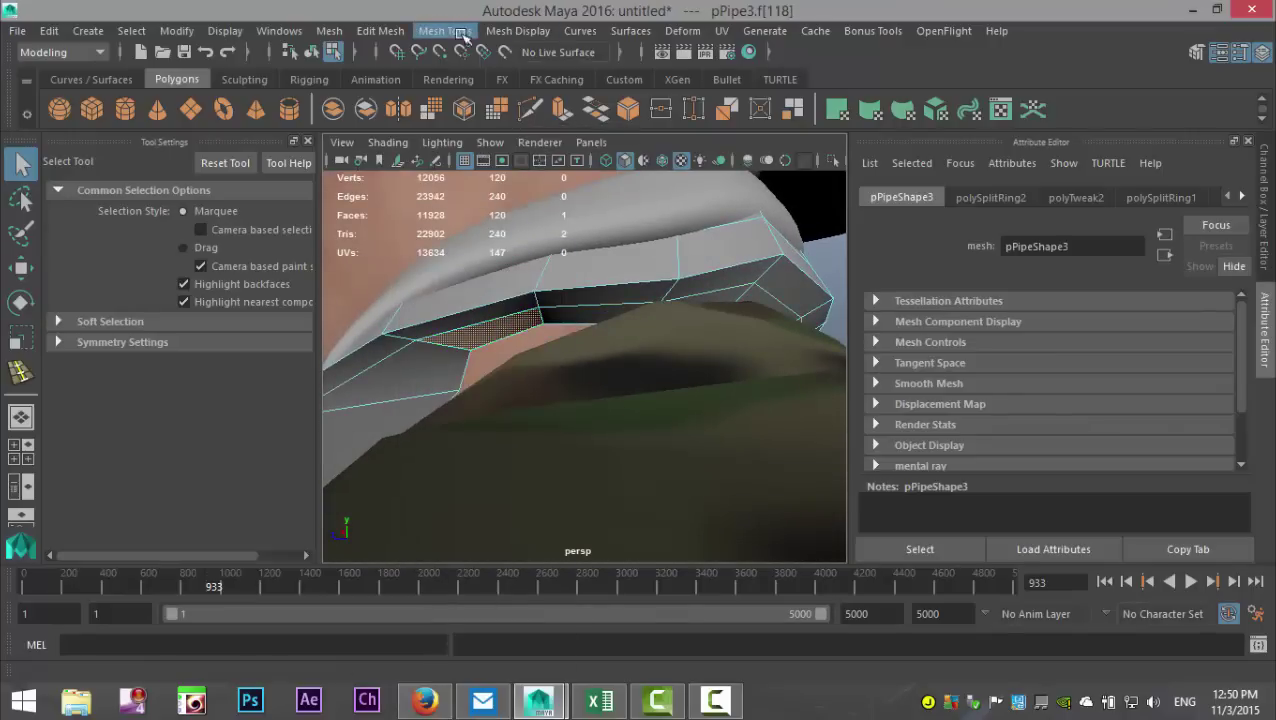
click(385, 31)
click(410, 191)
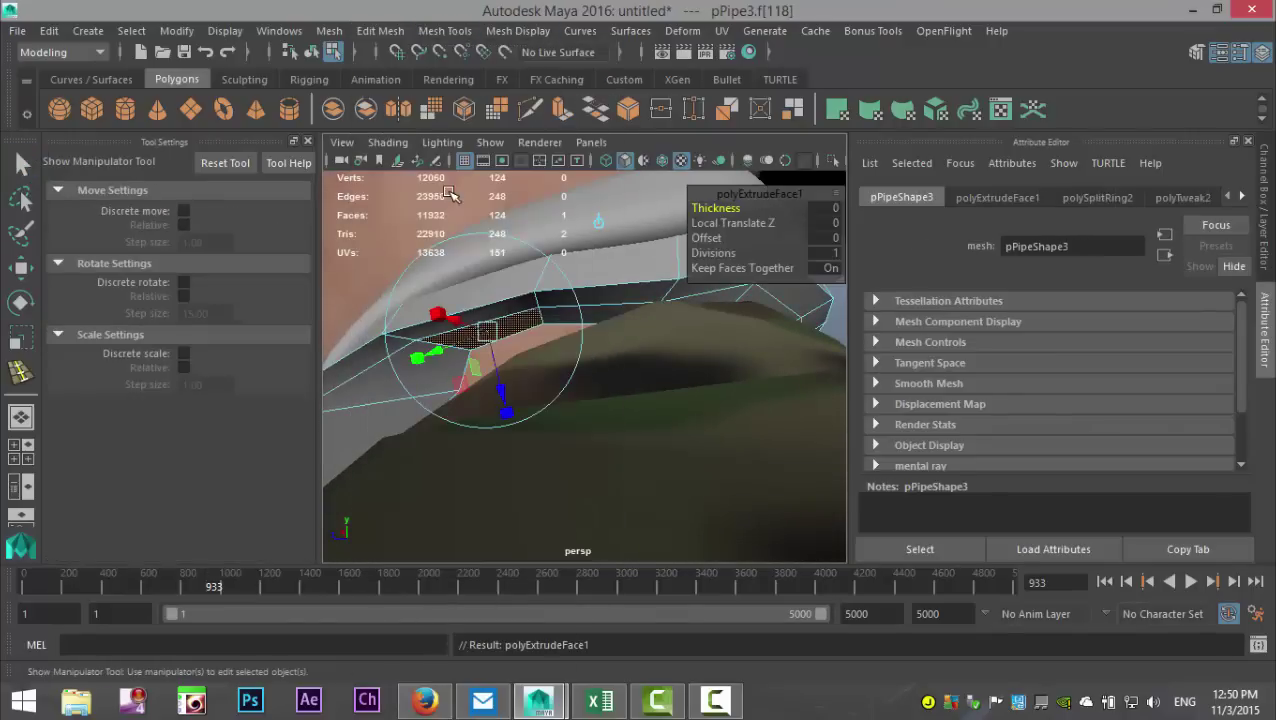
key(w)
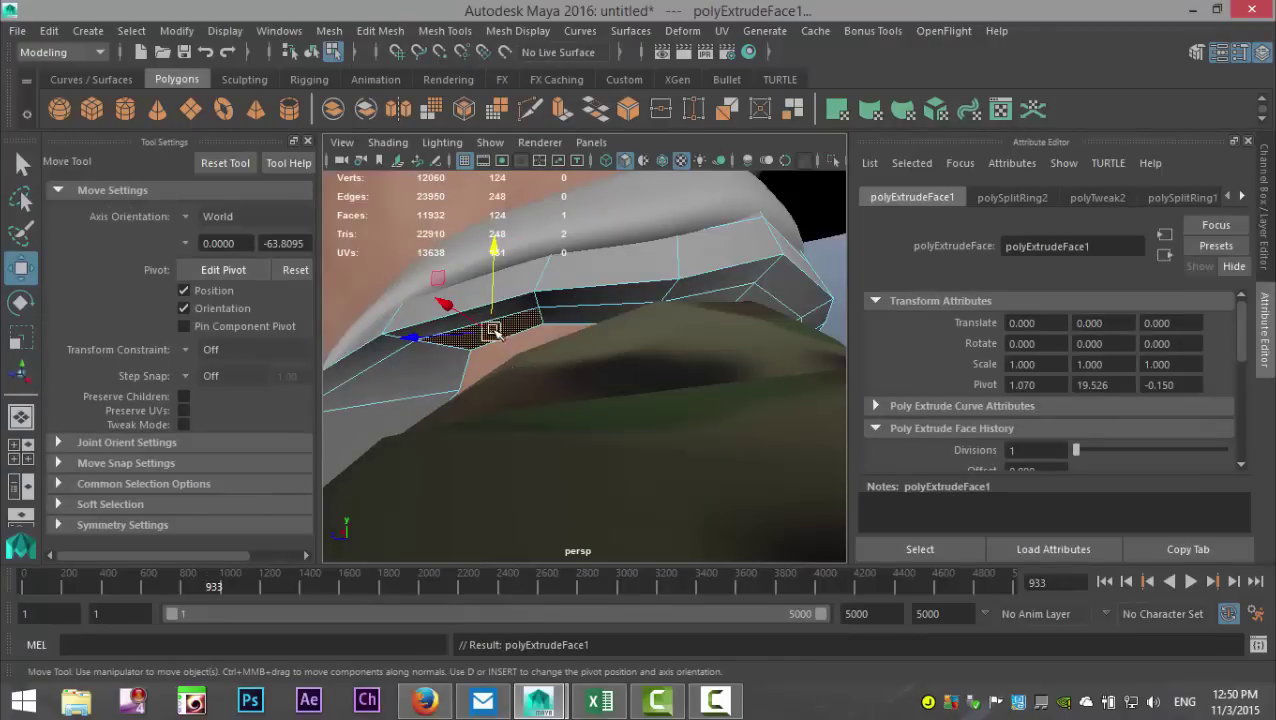
drag(492, 331, 495, 352)
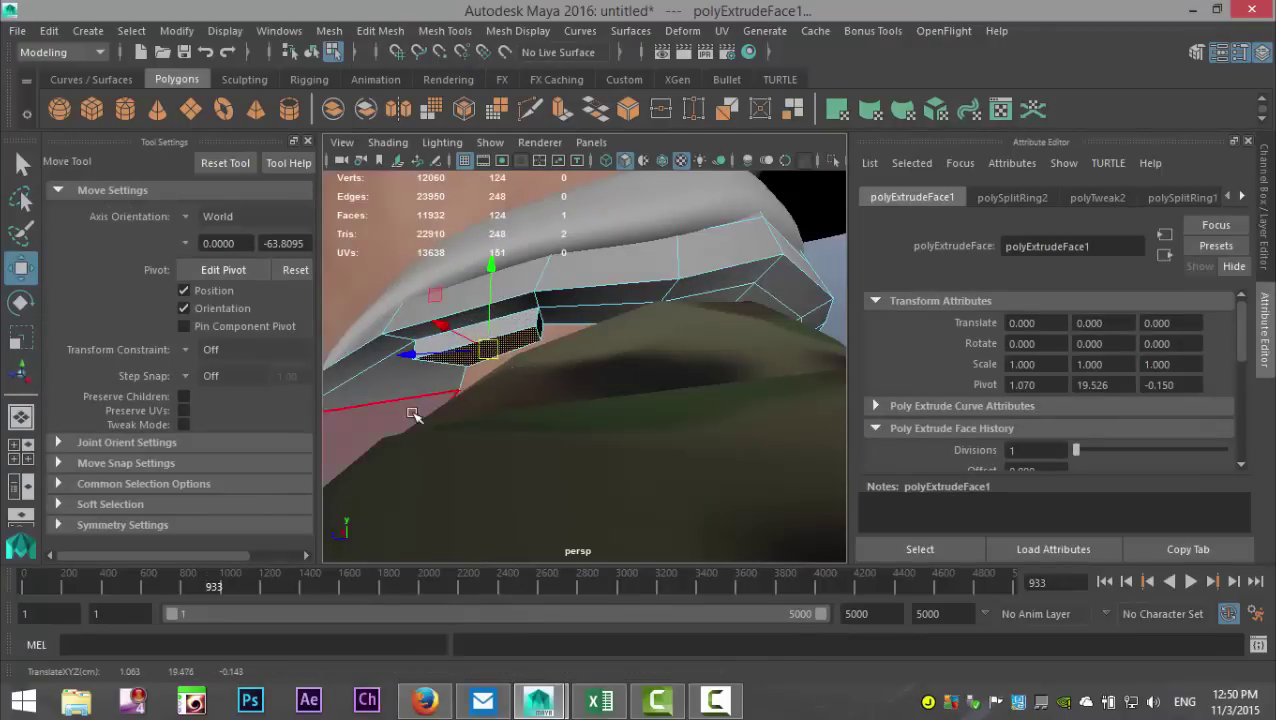
- Close the tool settings and shift the extruded face slightly outward along X
alt+drag(413, 414, 500, 414)
click(307, 141)
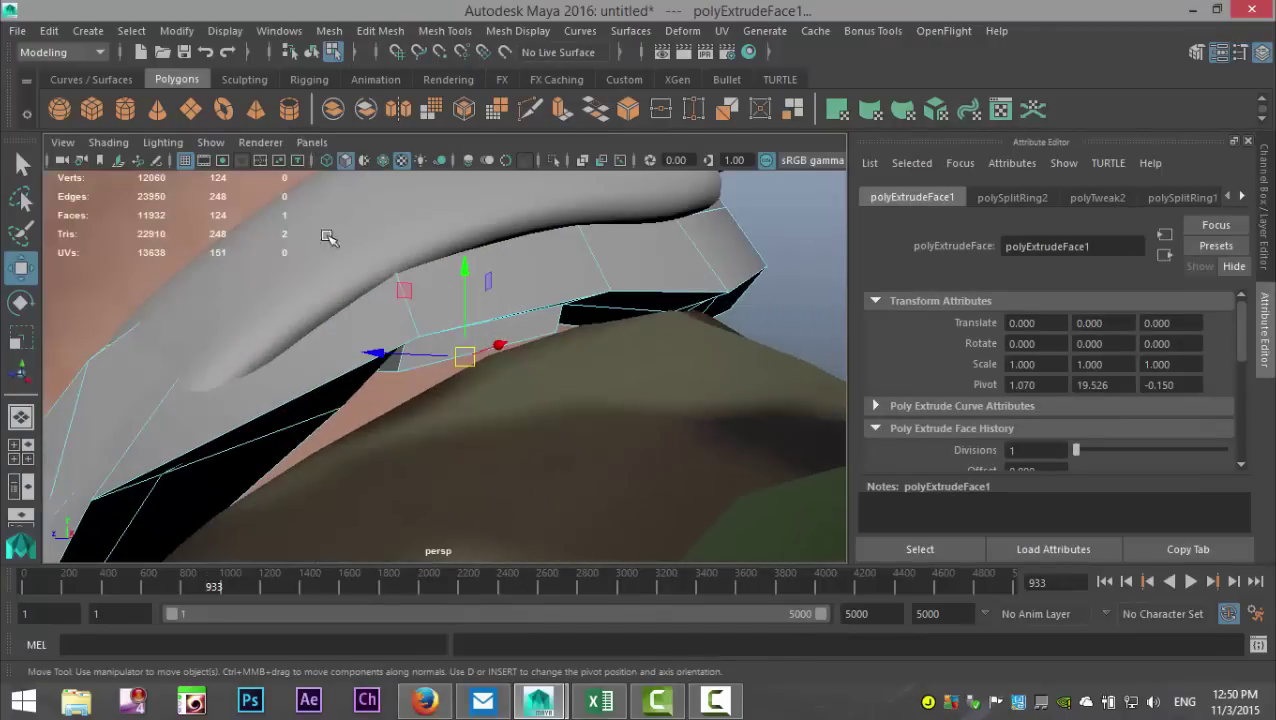
mouse_move(362, 376)
alt+mouse_down()
mouse_move(356, 393)
mouse_move(365, 371)
alt+mouse_up()
middle_drag(507, 302, 505, 305)
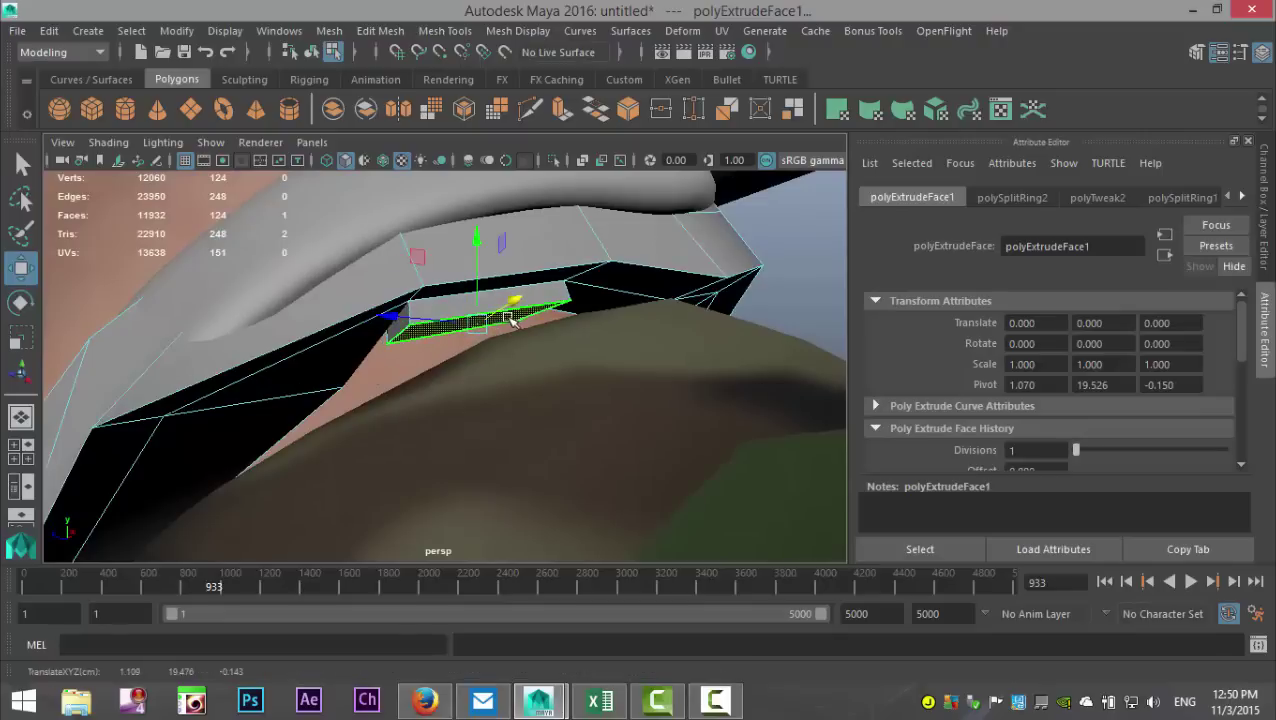
- Extrude the strip's end face again, lower it slightly, tilt it and scale it down
key(ctrl+e)
key(w)
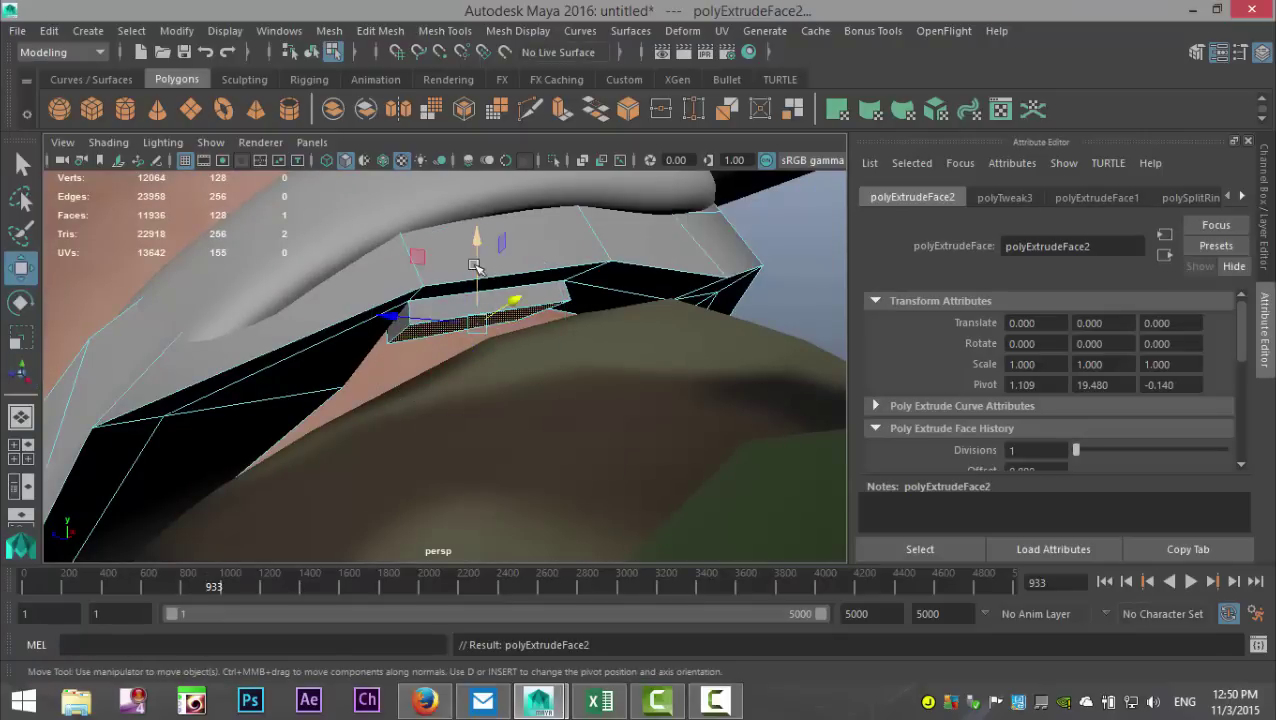
drag(475, 266, 480, 238)
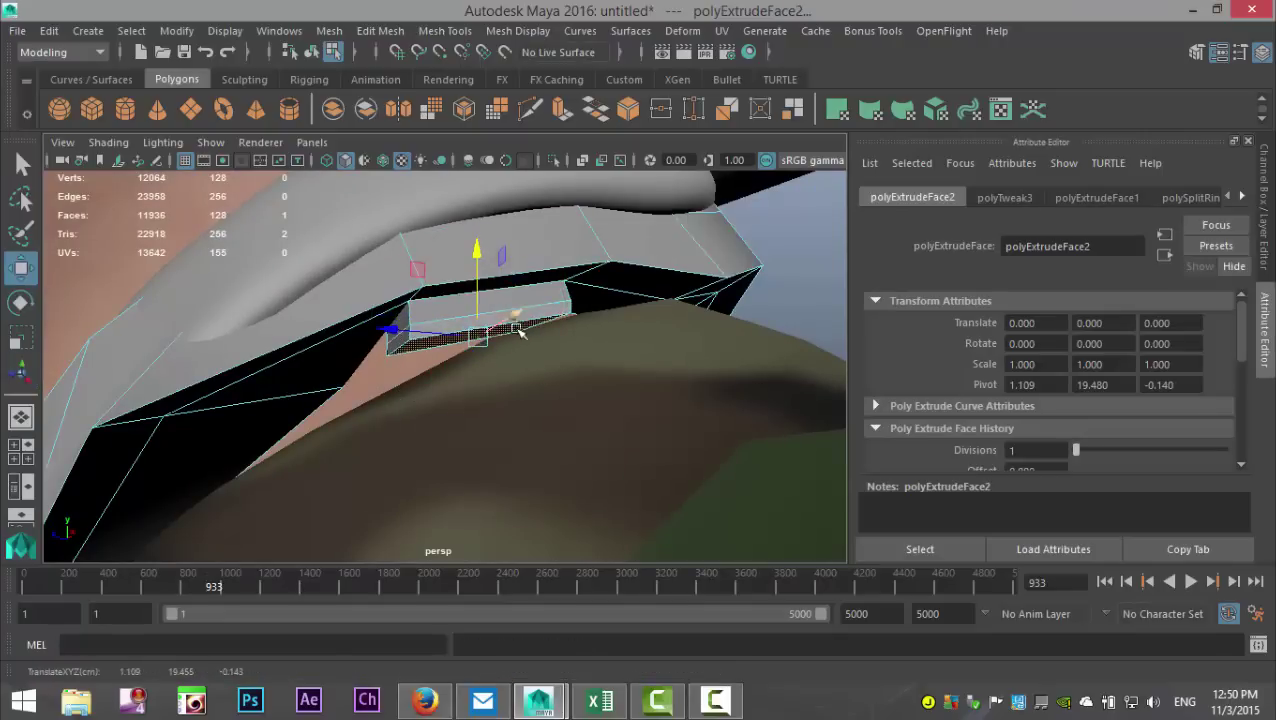
key(e)
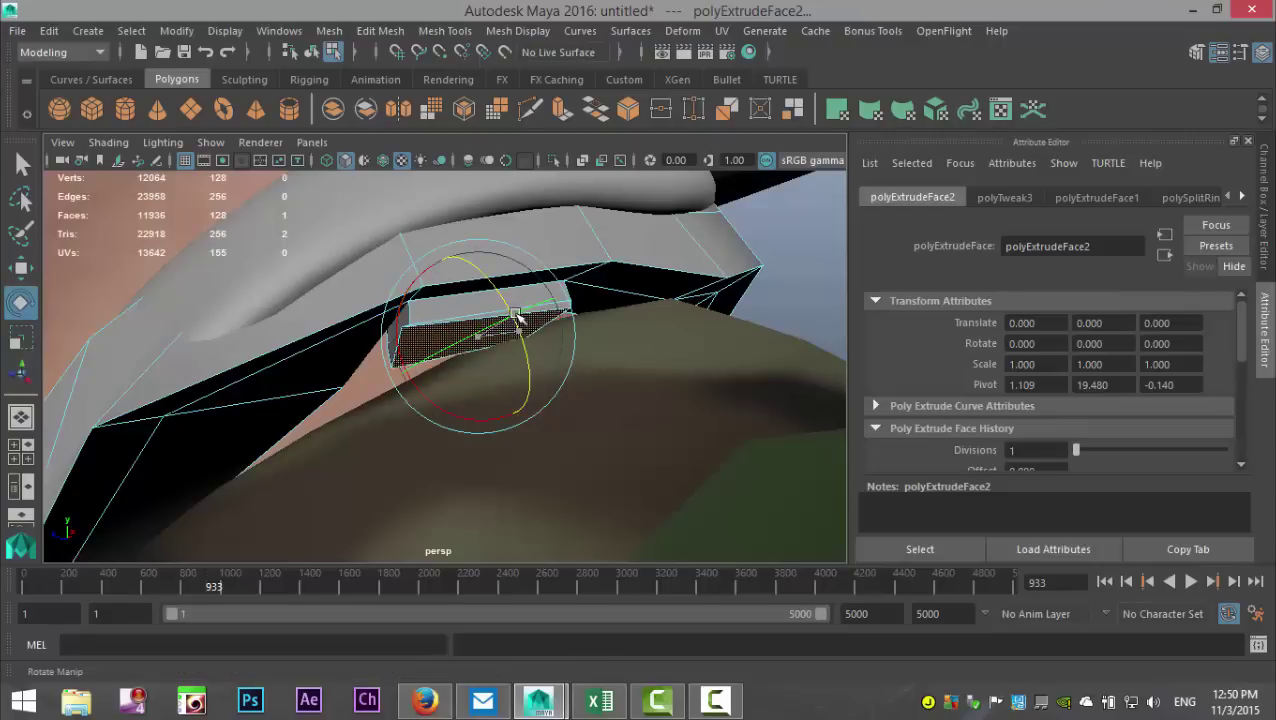
key(r)
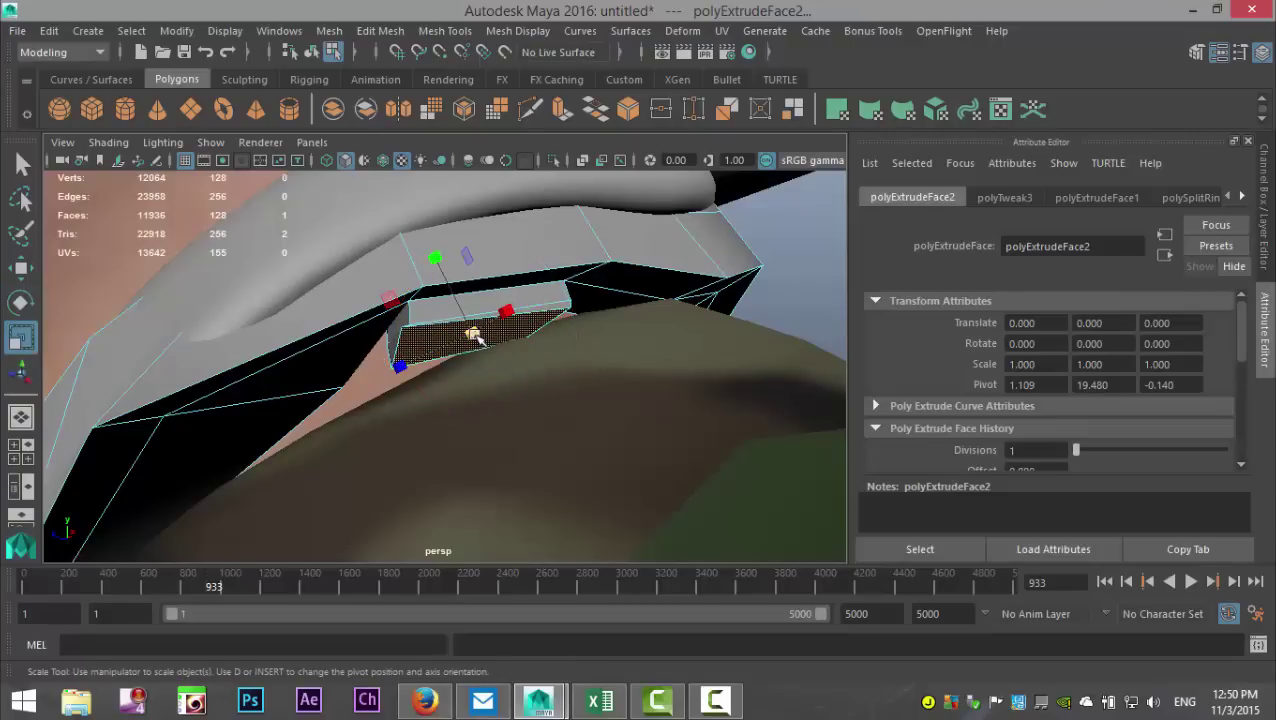
drag(476, 337, 430, 333)
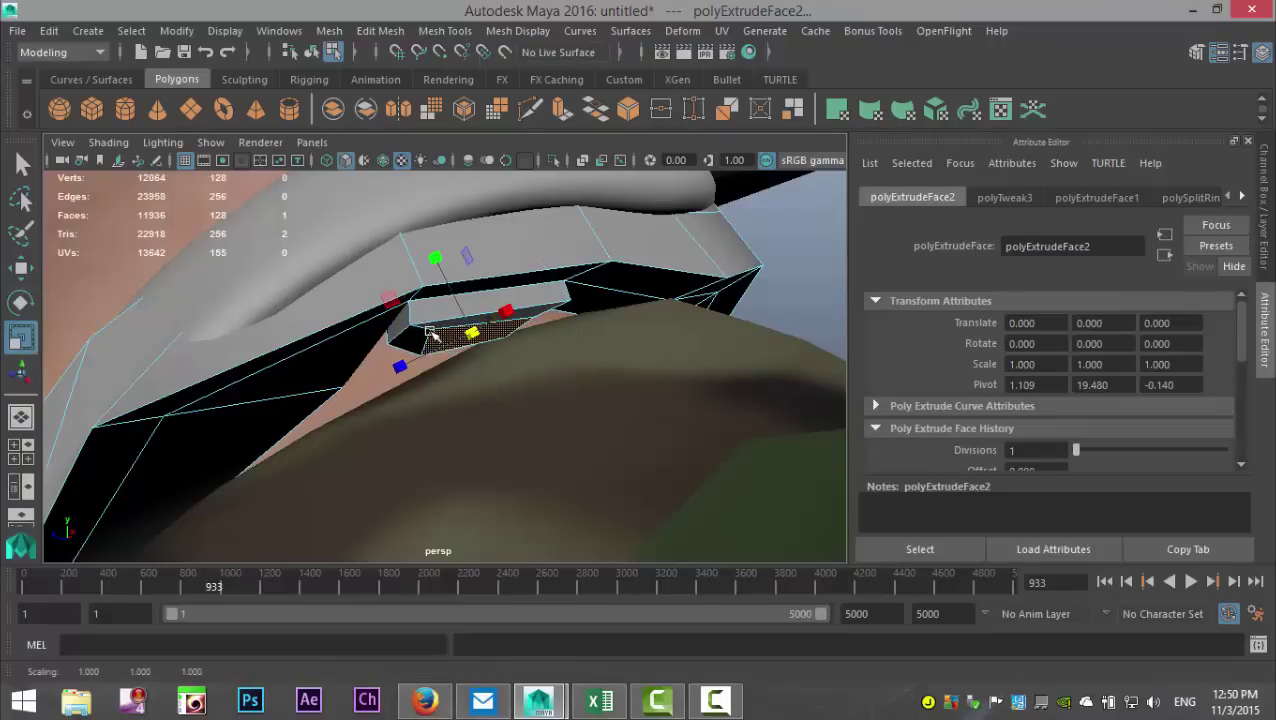
- Extrude the narrowed end face once more, move it outward over the shoulder and scale it wider
key(ctrl+e)
key(w)
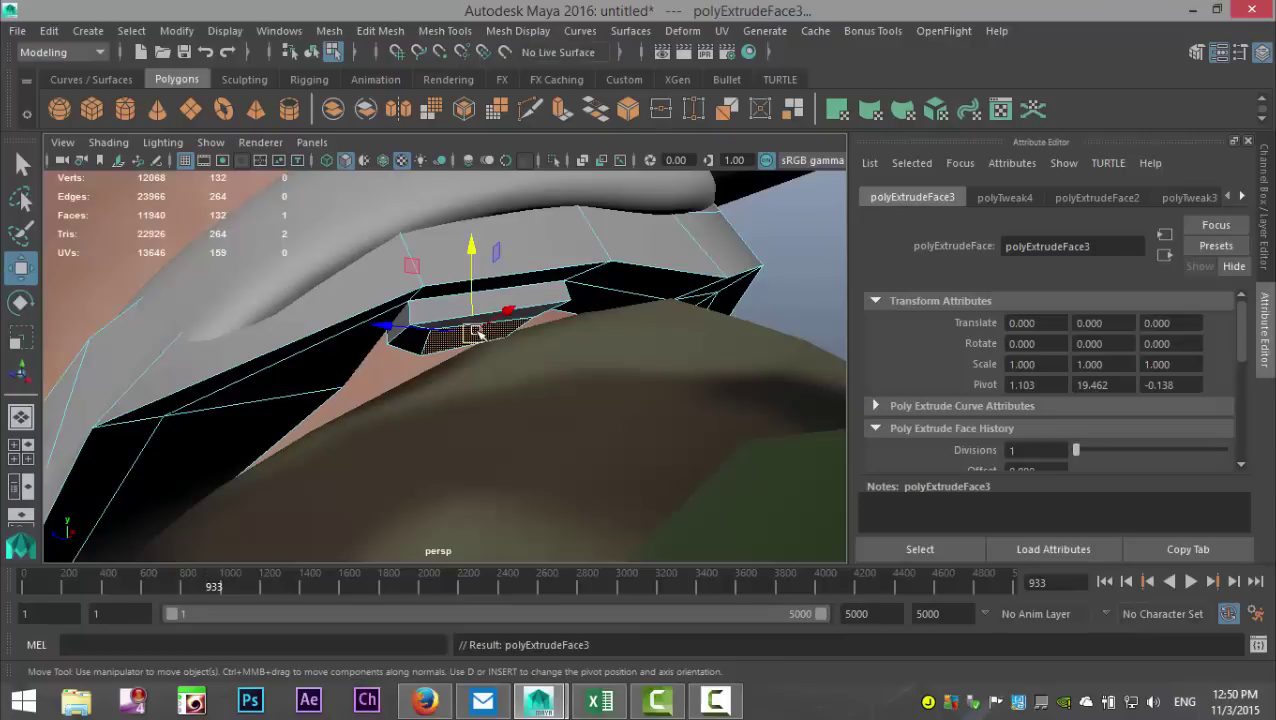
drag(477, 333, 527, 421)
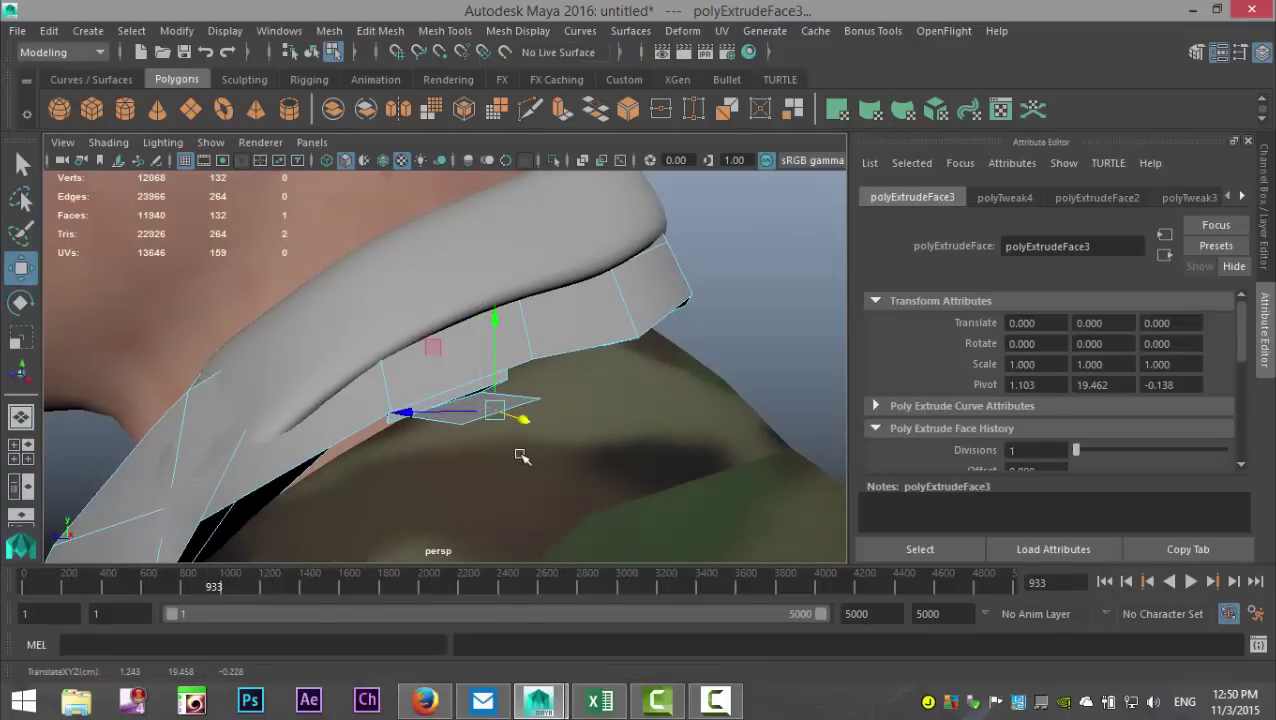
key(r)
drag(425, 452, 347, 491)
- Extrude the widened face, pull it outward along X, rotate it to face outward and lower it toward the shoulder
key(ctrl+e)
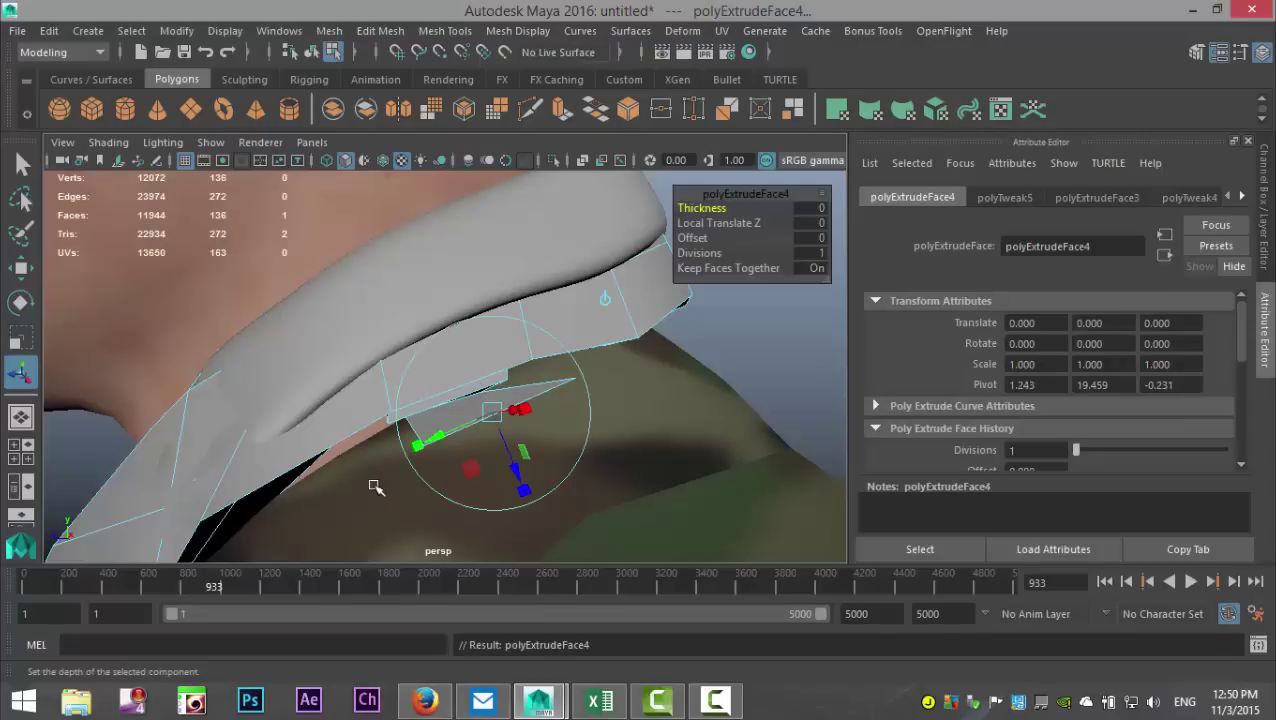
key(w)
drag(525, 418, 590, 447)
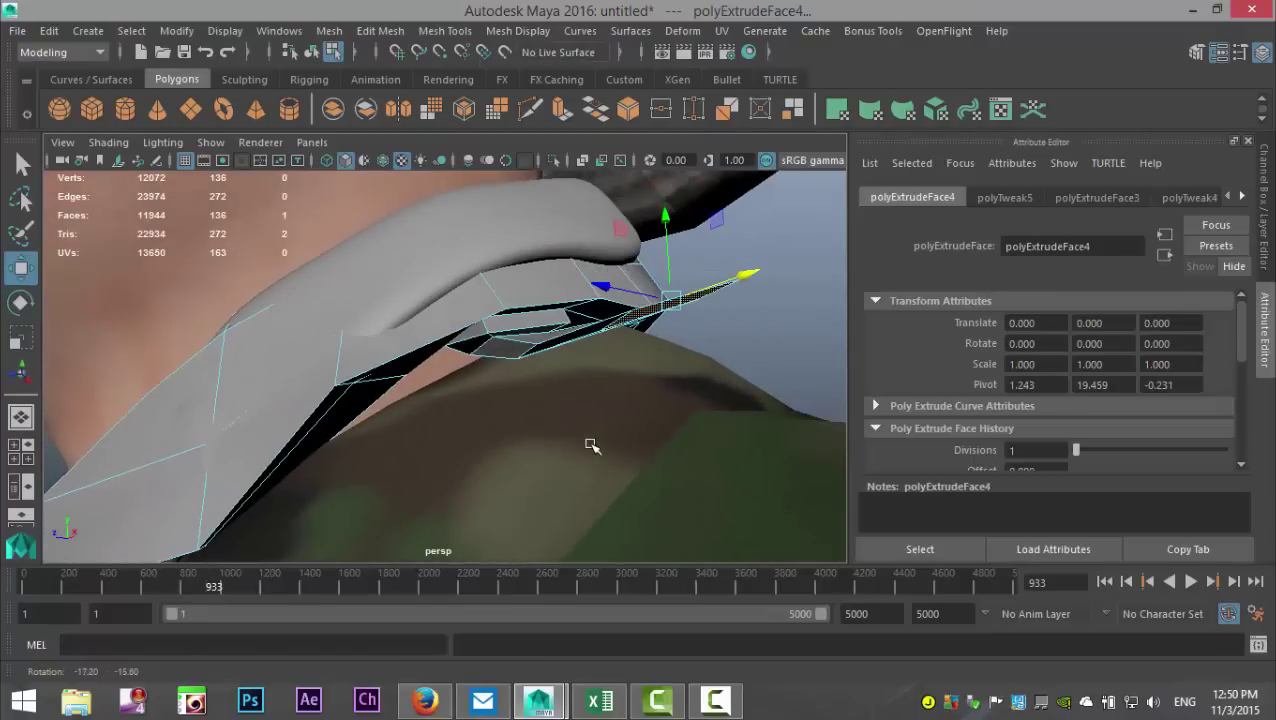
key(e)
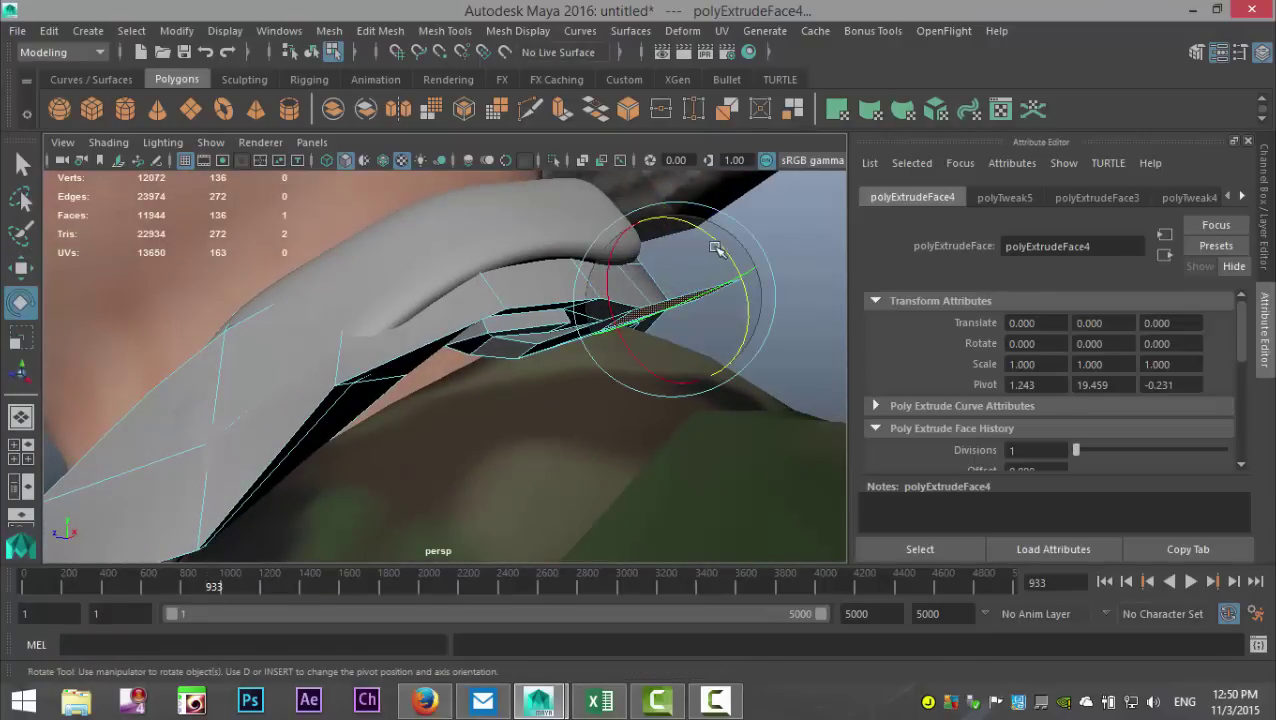
drag(716, 248, 660, 387)
key(w)
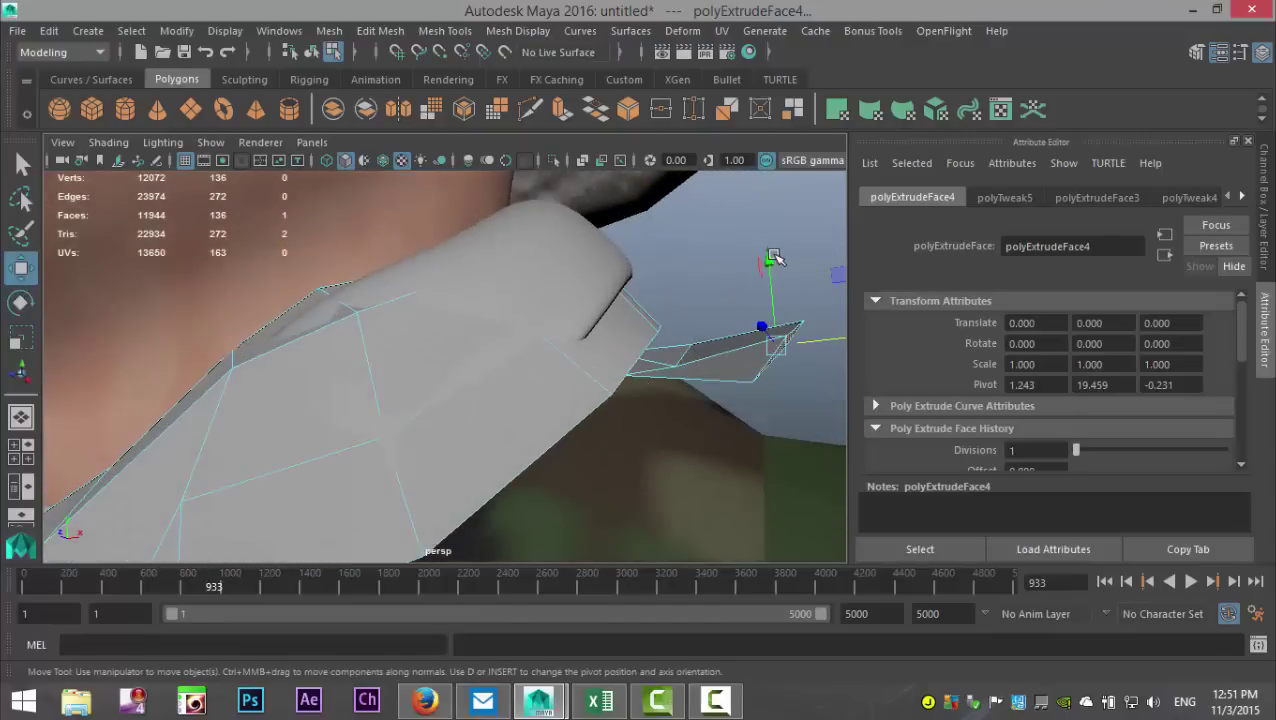
drag(775, 258, 698, 345)
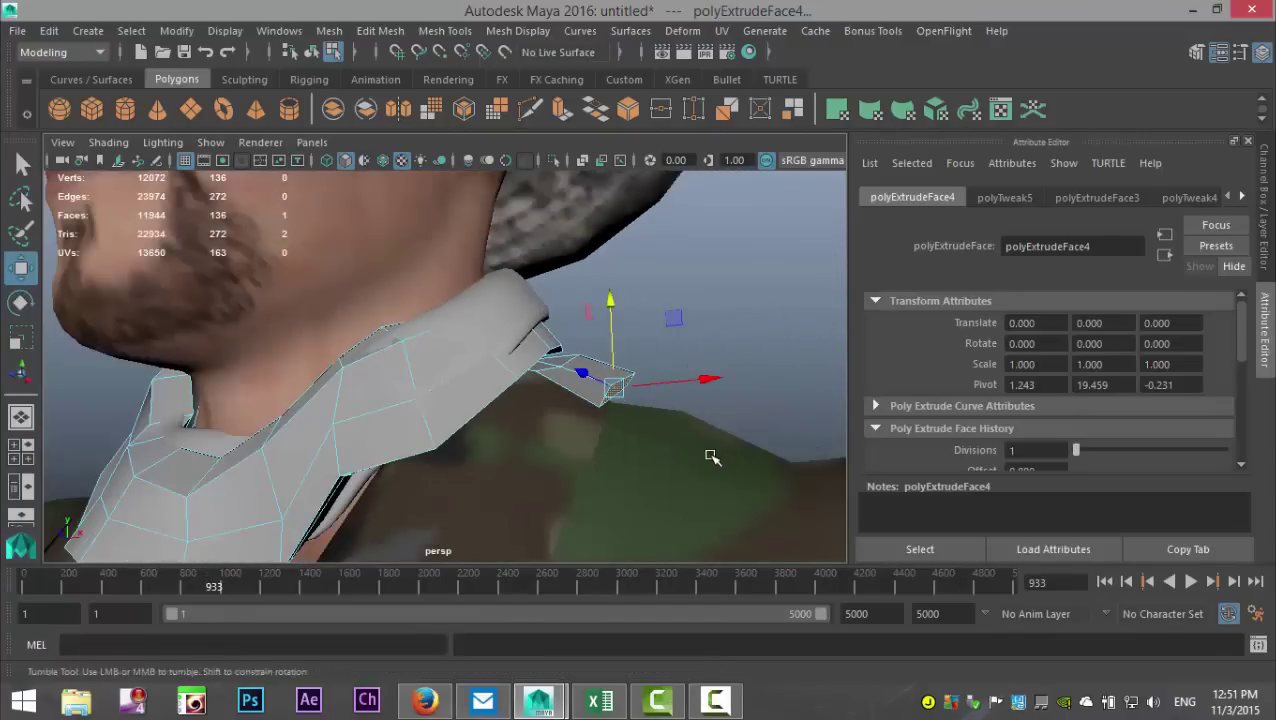
alt+drag(712, 457, 629, 481)
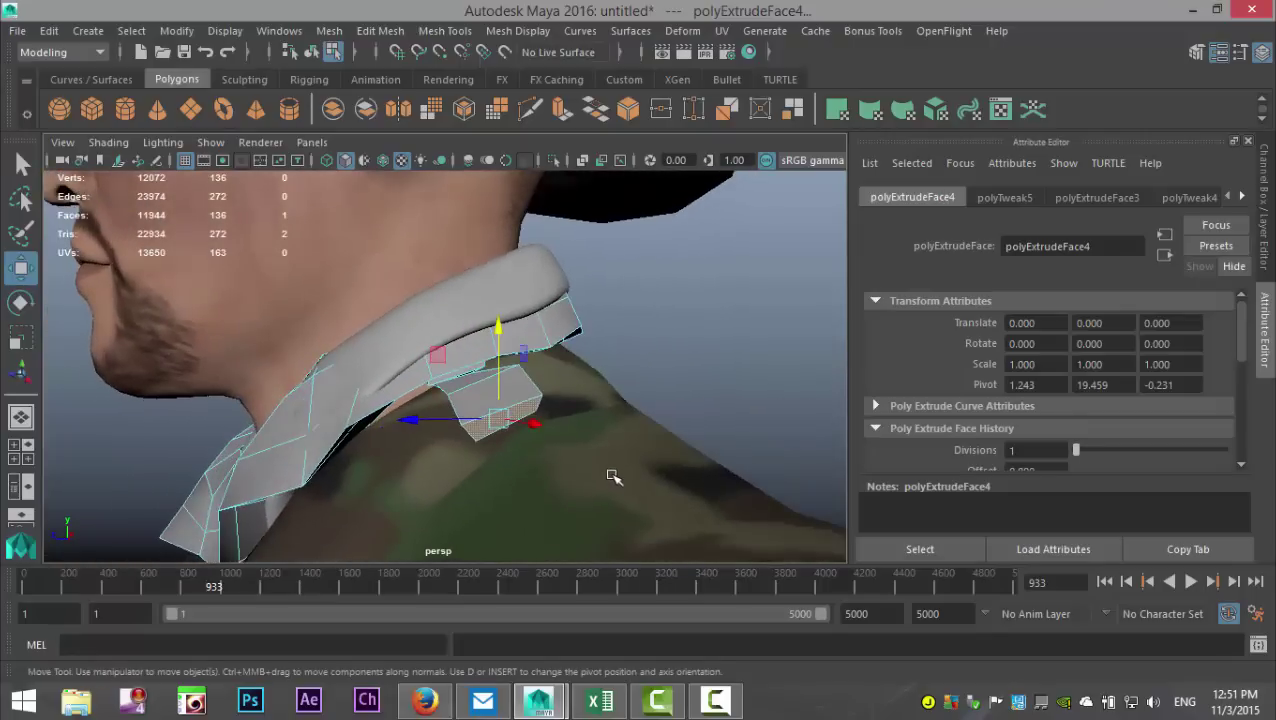
- Extrude the strip's end face further outward along X and lower it to rest along the shoulder slope
key(ctrl+e)
key(w)
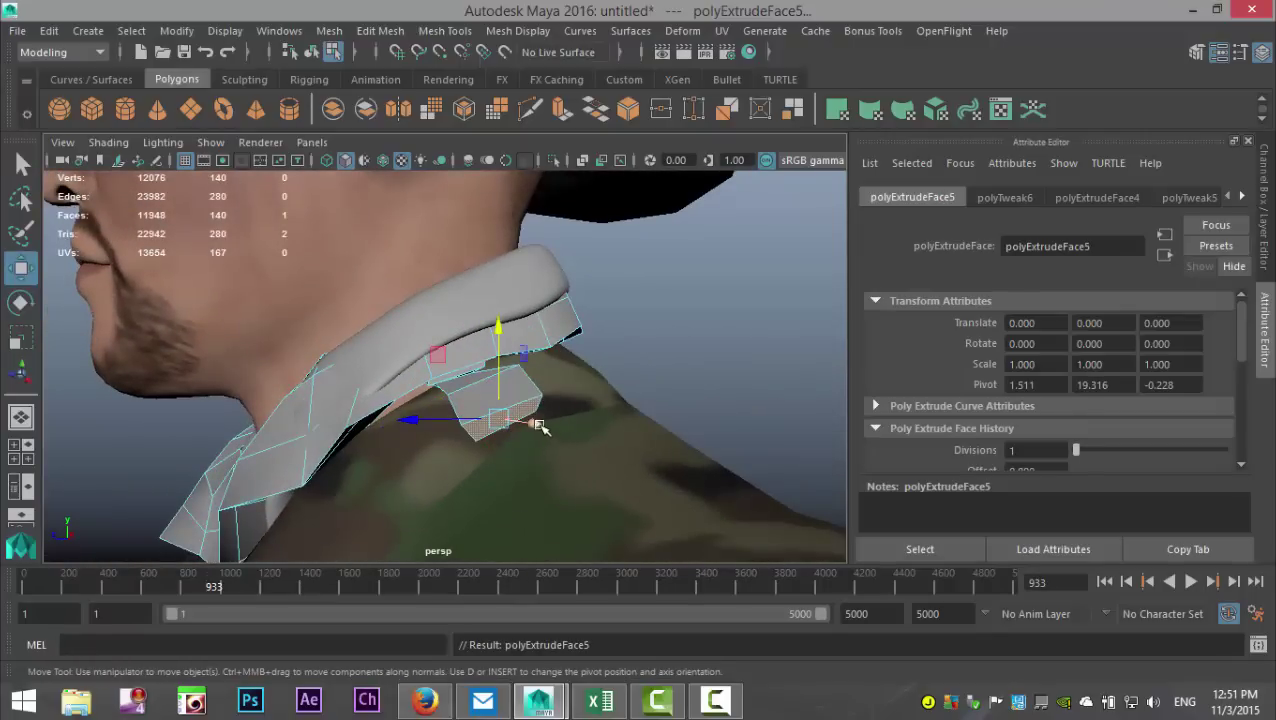
drag(538, 426, 640, 463)
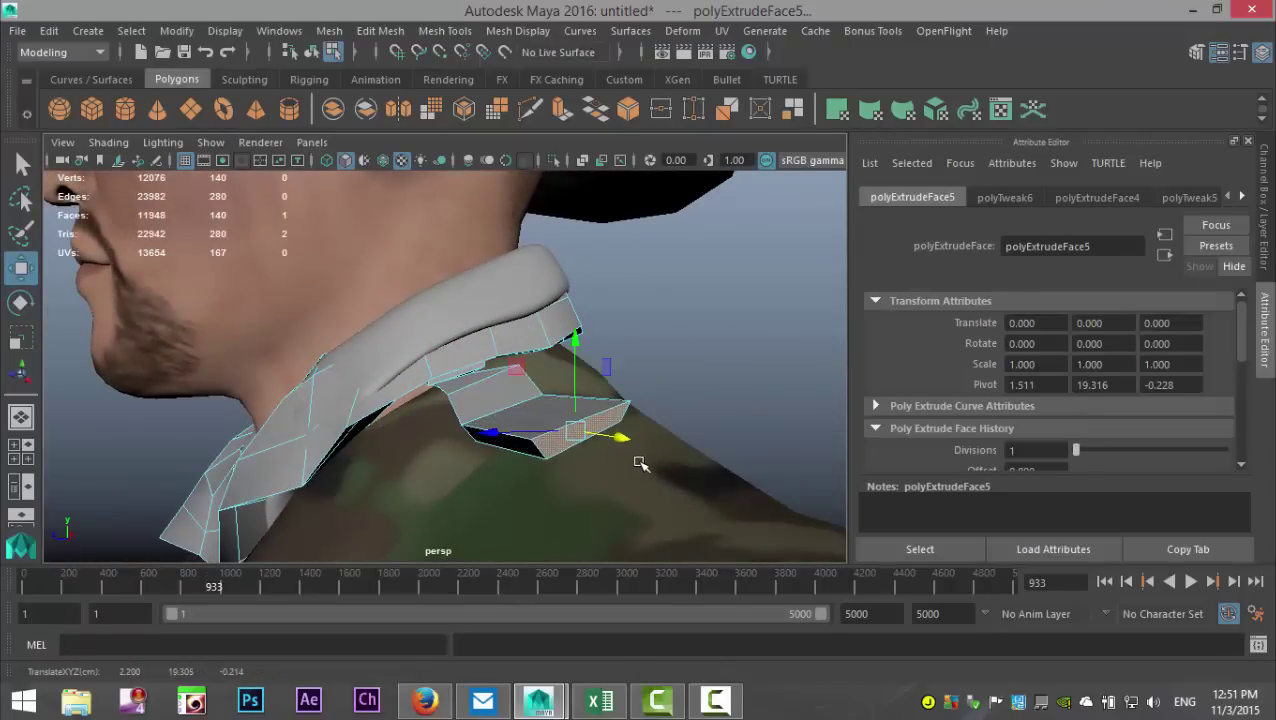
alt+drag(548, 487, 684, 446)
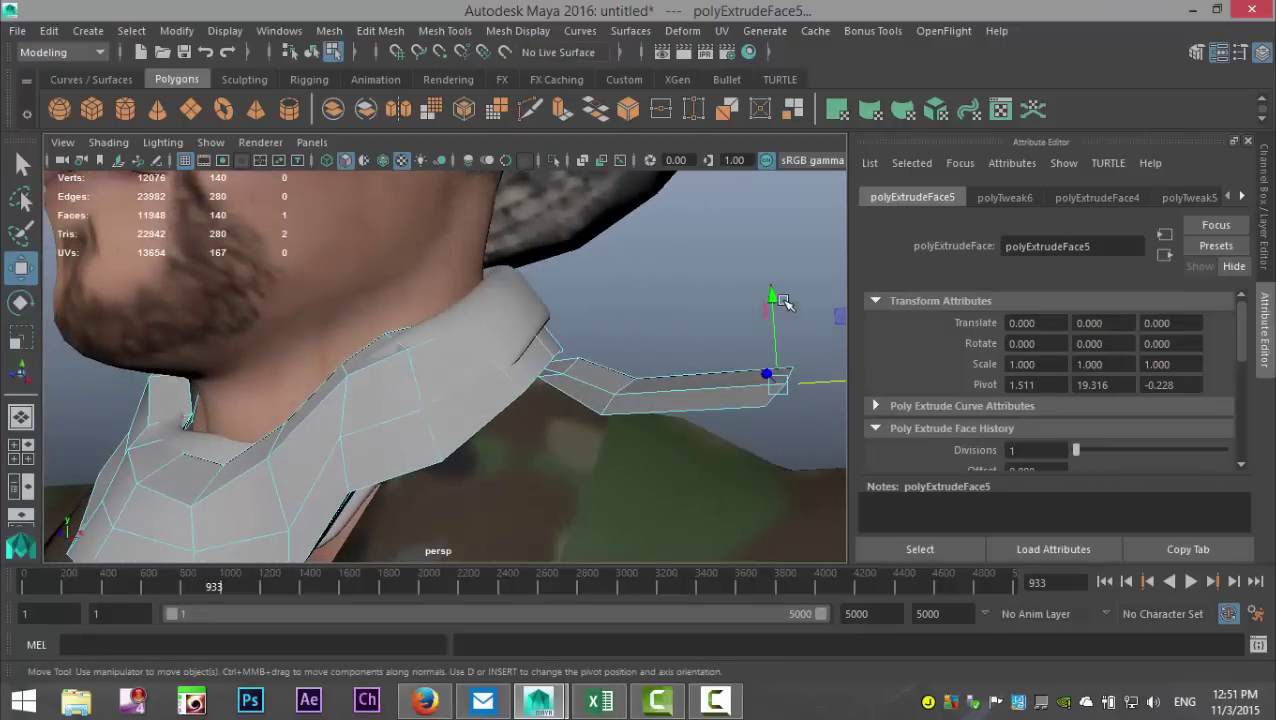
drag(783, 302, 561, 447)
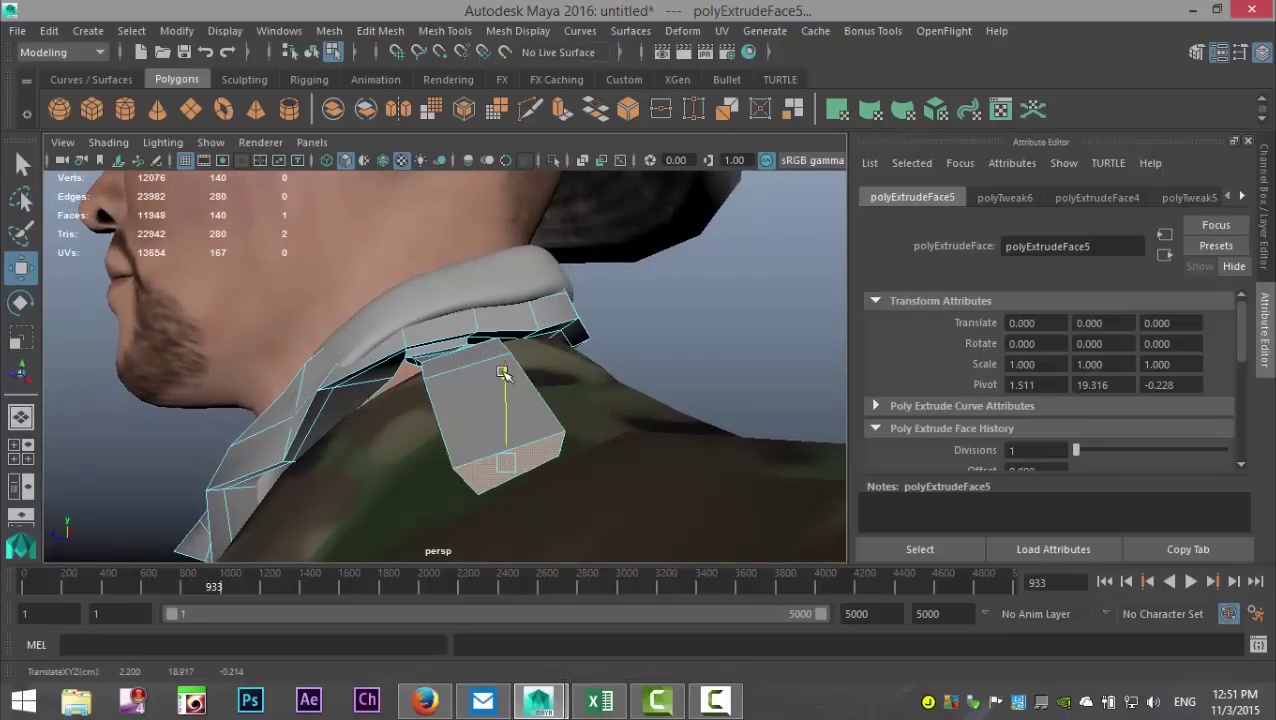
drag(507, 377, 507, 376)
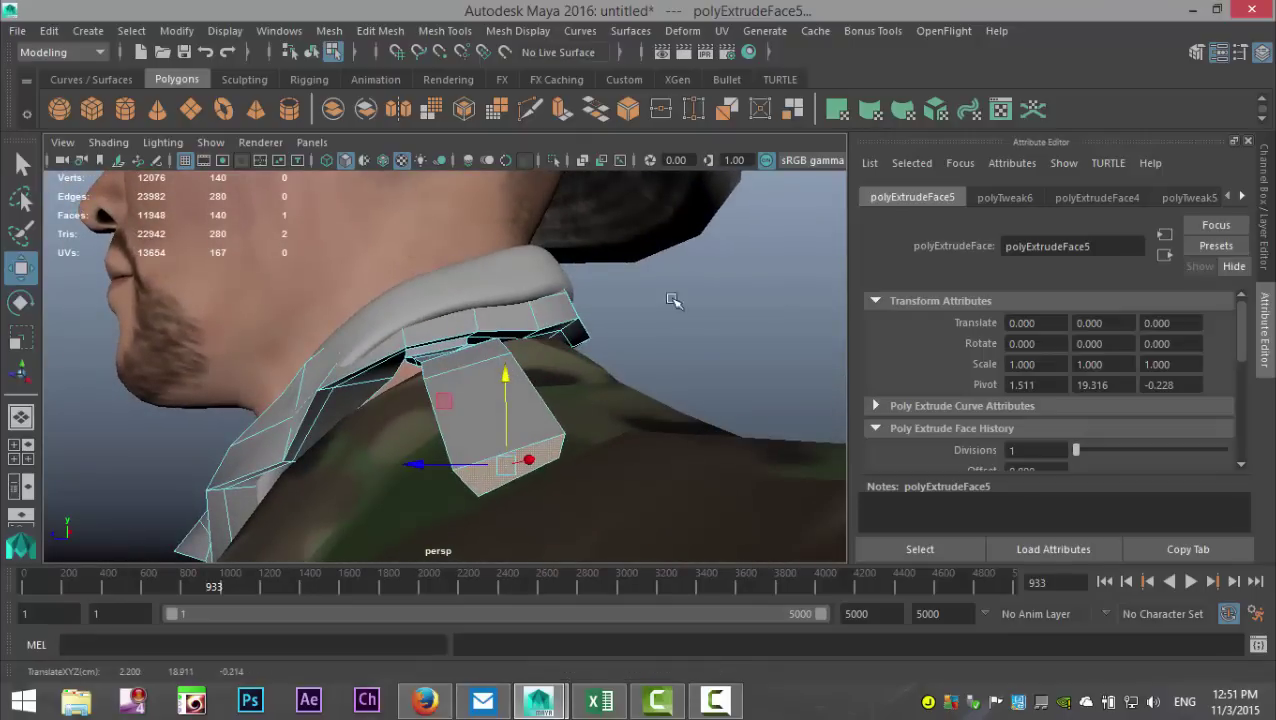
- Insert an edge loop across the hanging strip close to its outer end
click(446, 31)
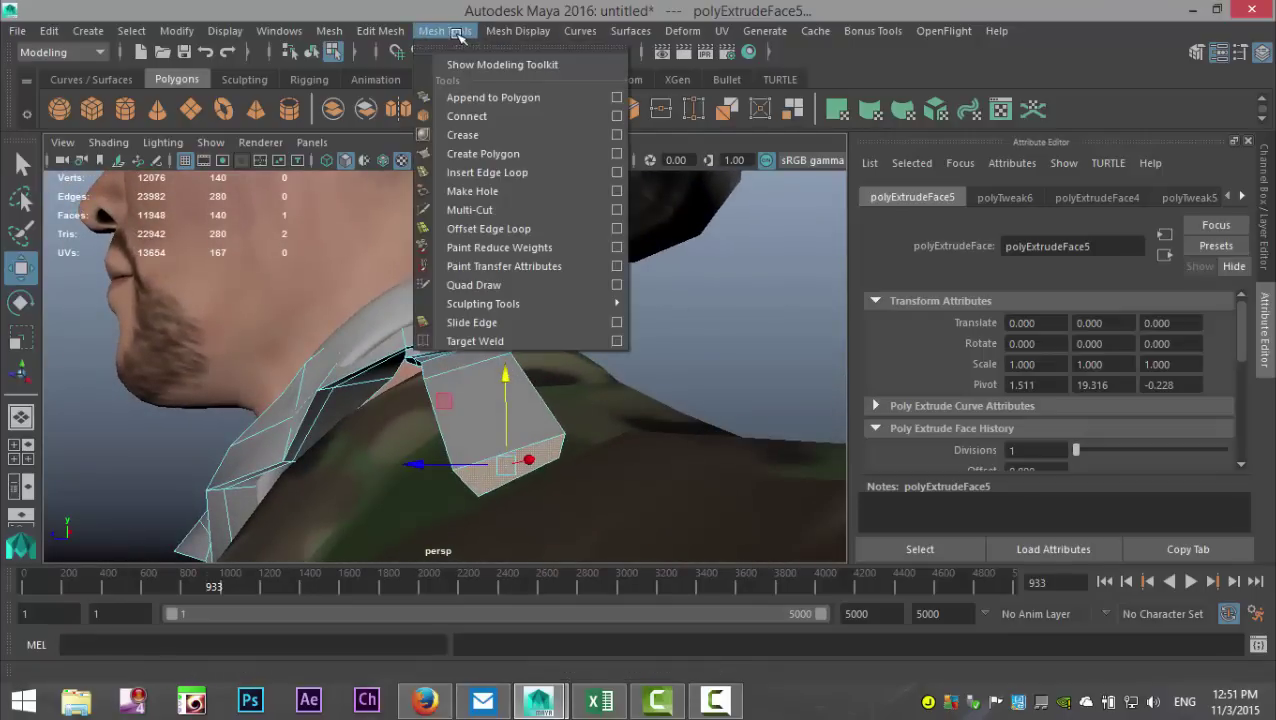
click(510, 171)
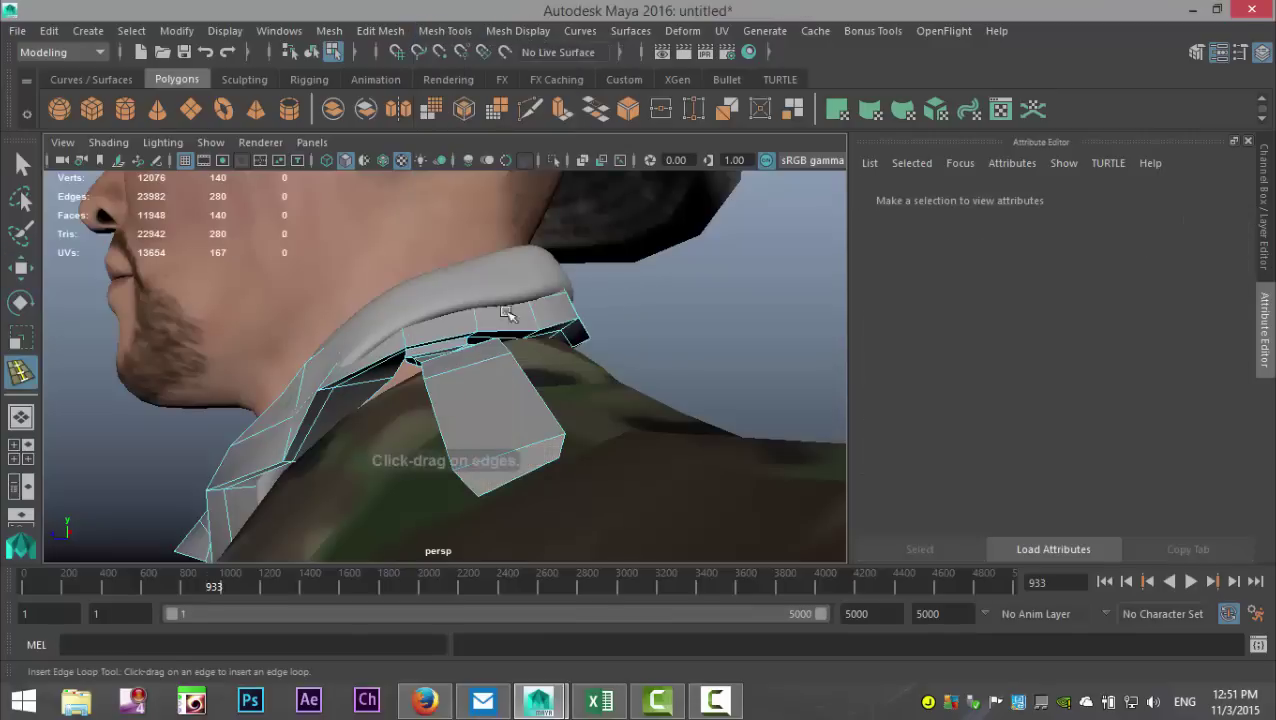
click(566, 430)
key(q)
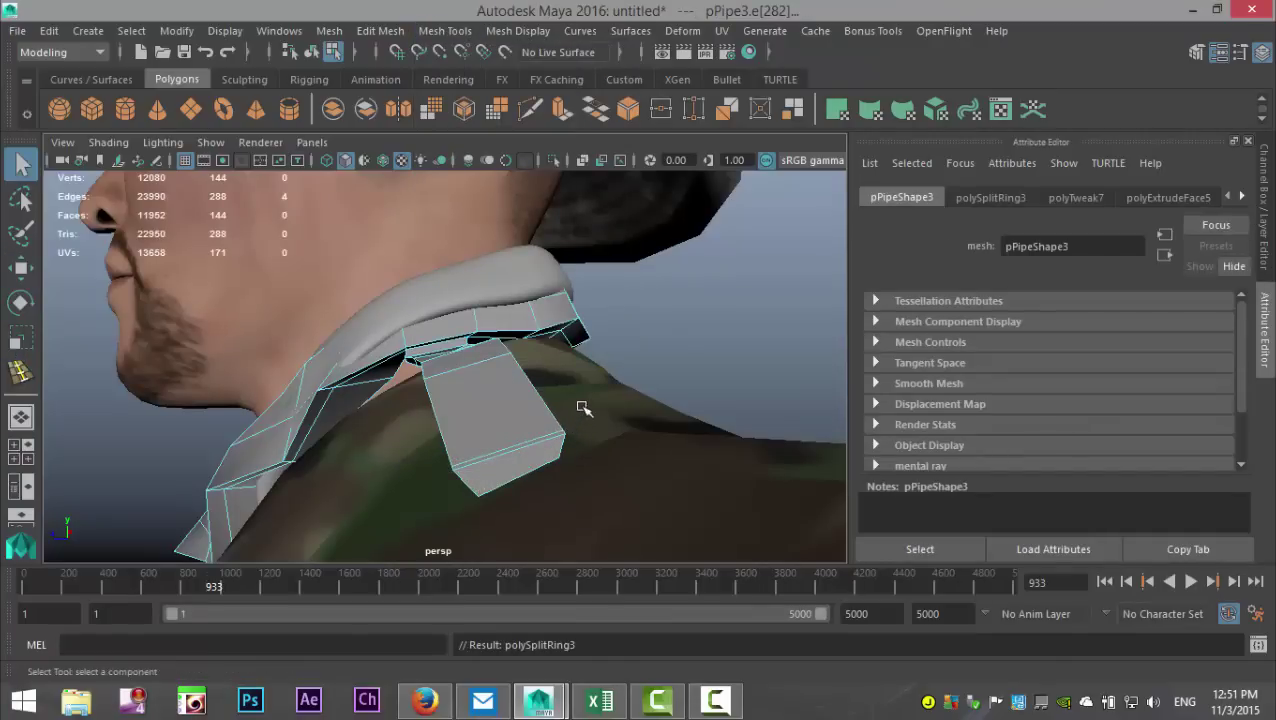
scroll(584, 405, down, 3)
scroll(592, 399, up, 3)
alt+drag(474, 402, 565, 498)
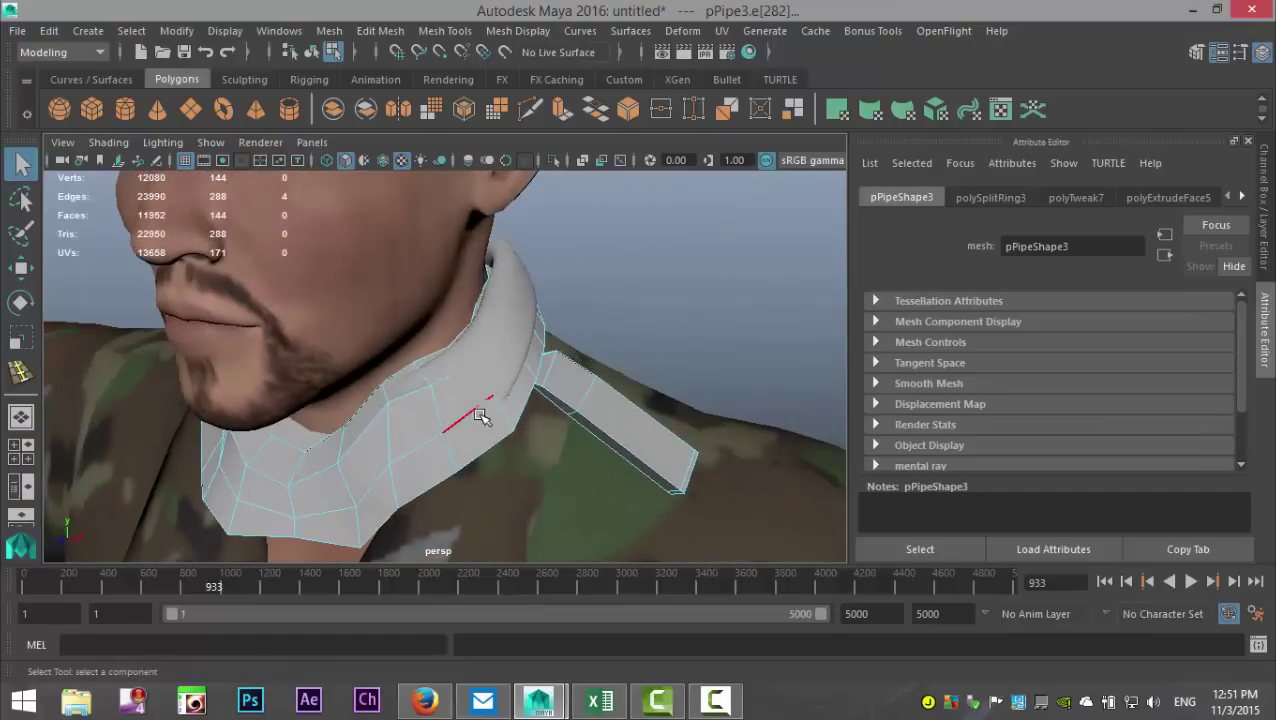
- Return to object mode and combine the band carrying the strip with the other neck band into one mesh
right_drag(458, 428, 530, 140)
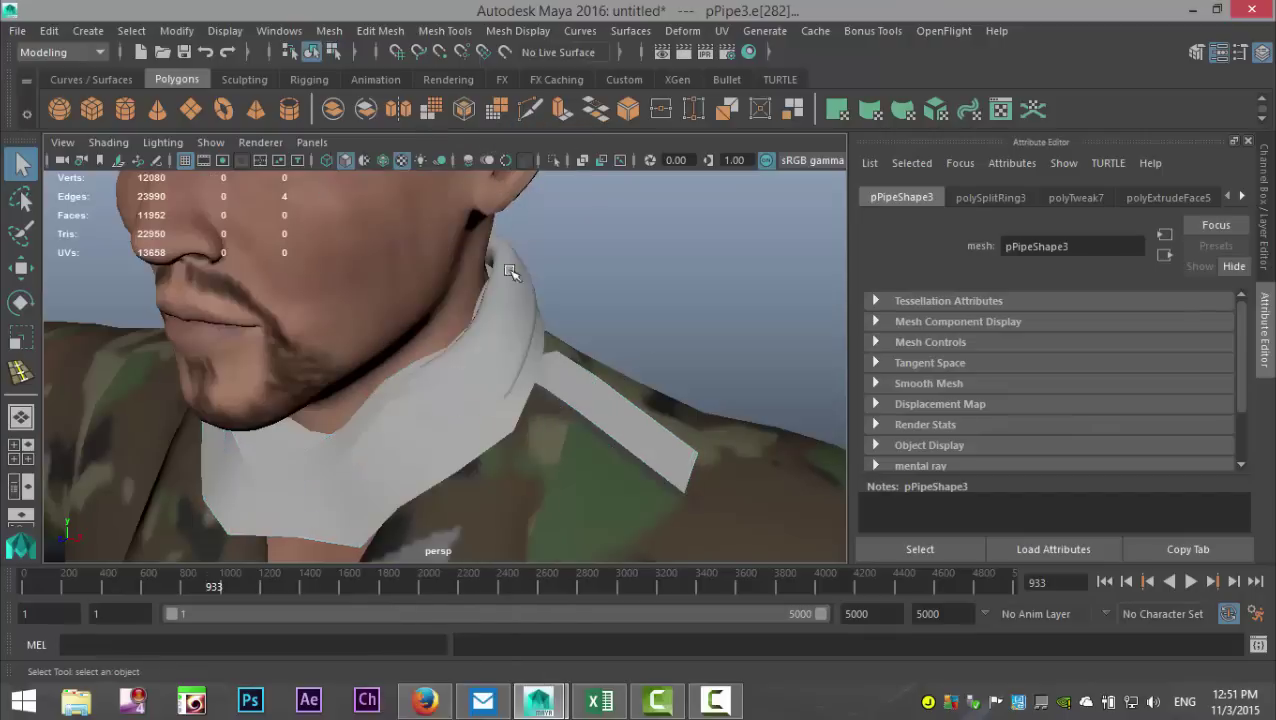
click(446, 433)
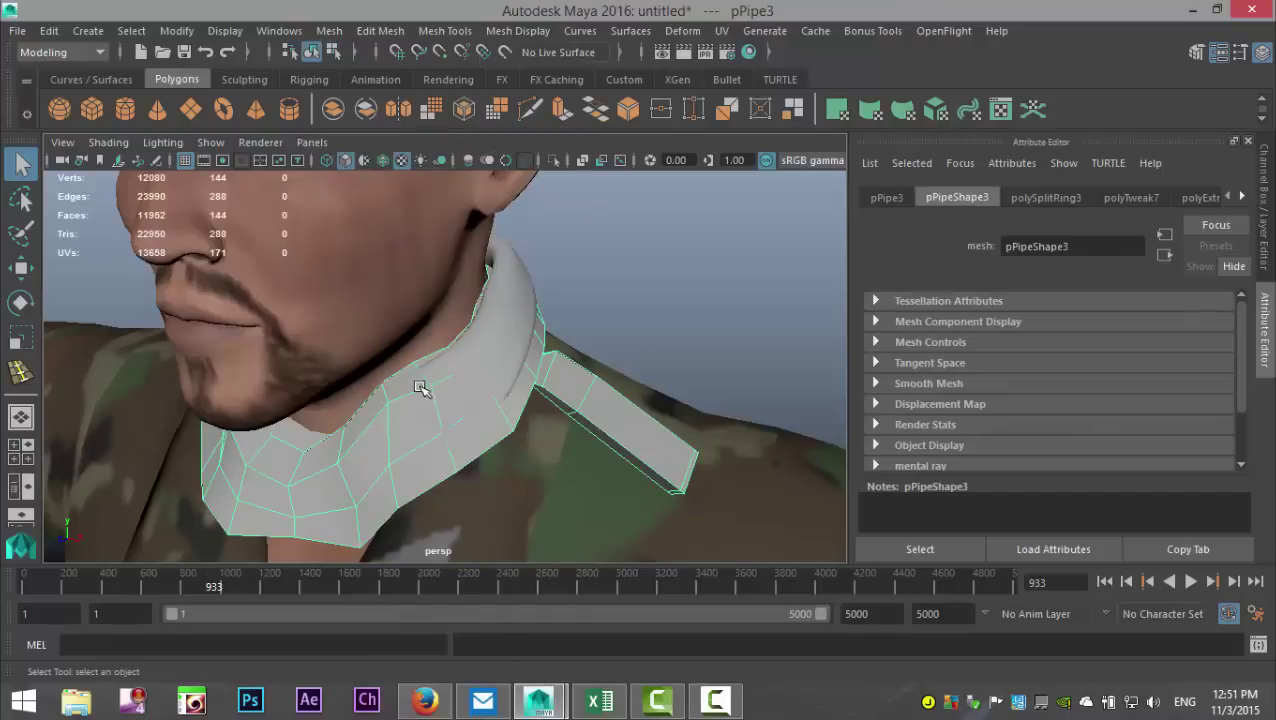
shift+click(309, 443)
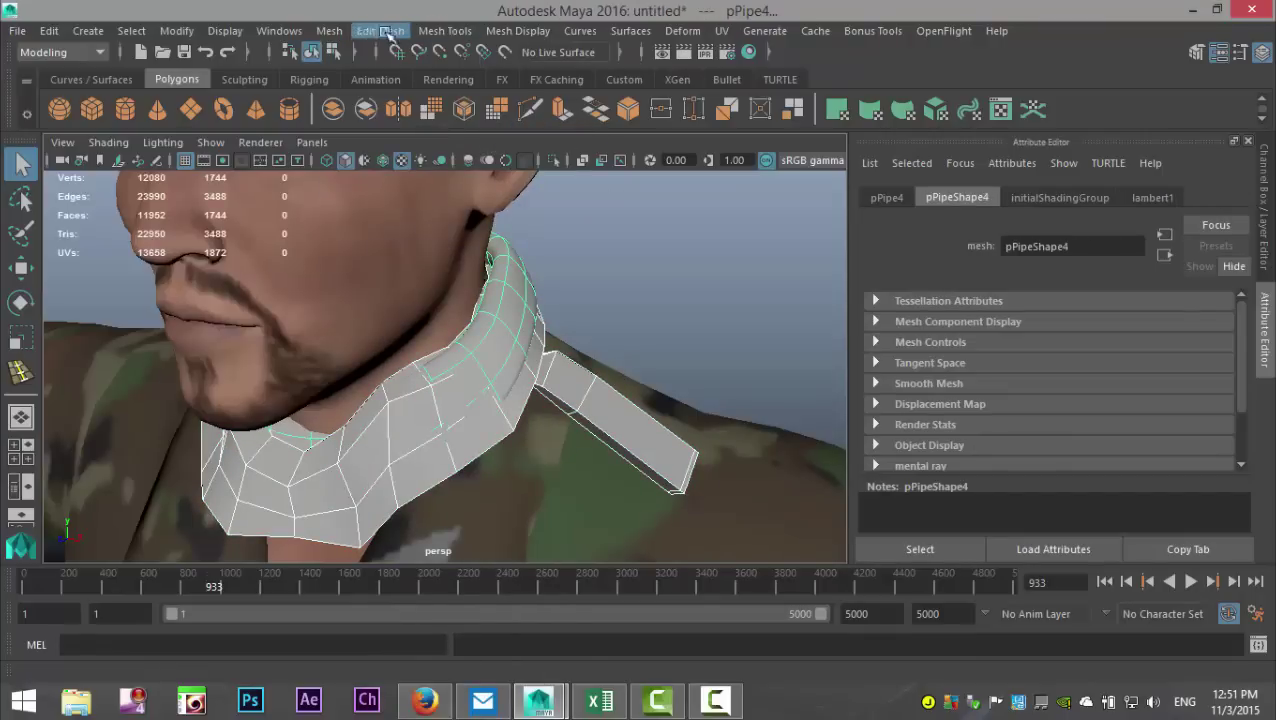
click(329, 31)
click(366, 97)
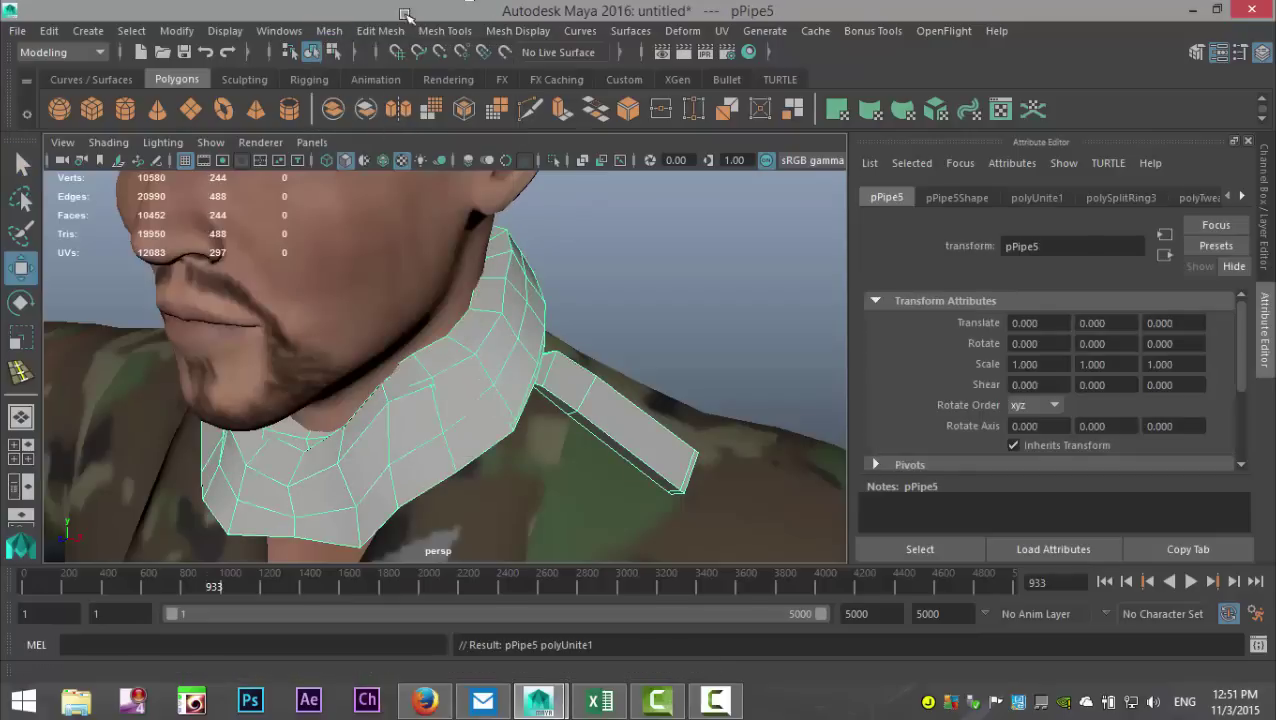
- Smooth the combined scarf mesh with 1 division and deselect it to check the shape around the neck and shoulder
click(330, 31)
click(421, 204)
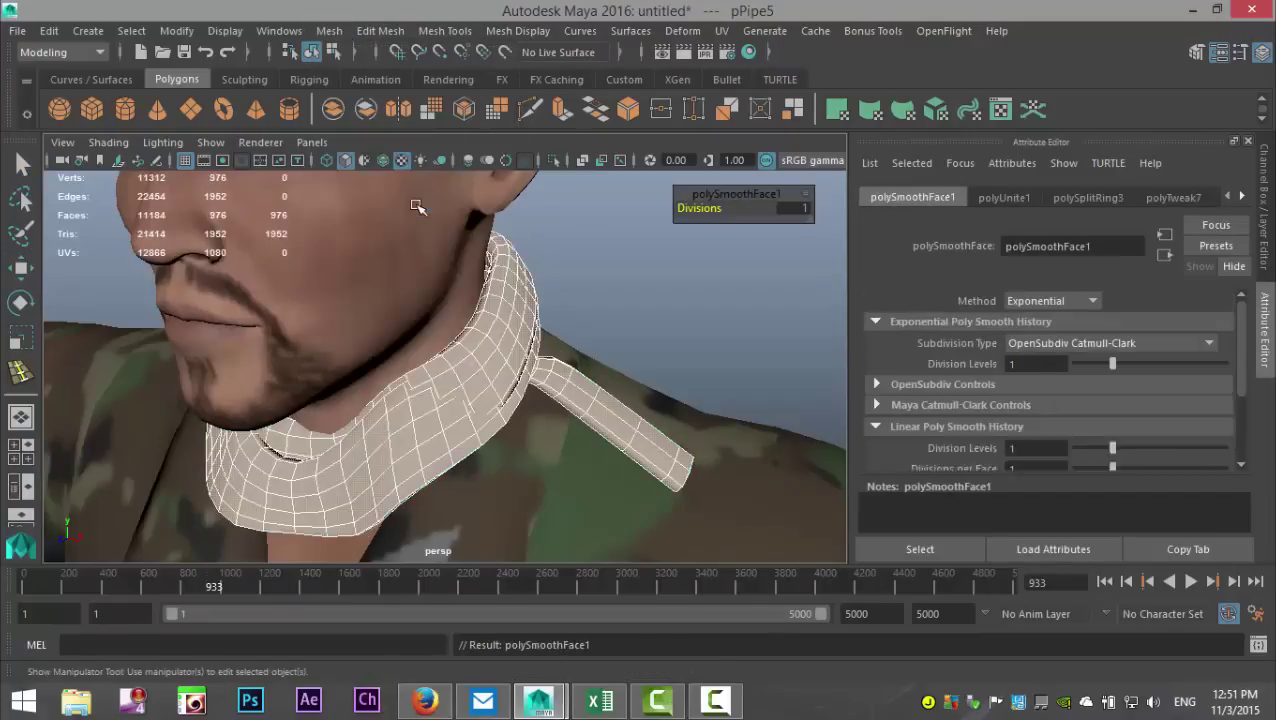
click(663, 295)
scroll(643, 306, down, 2)
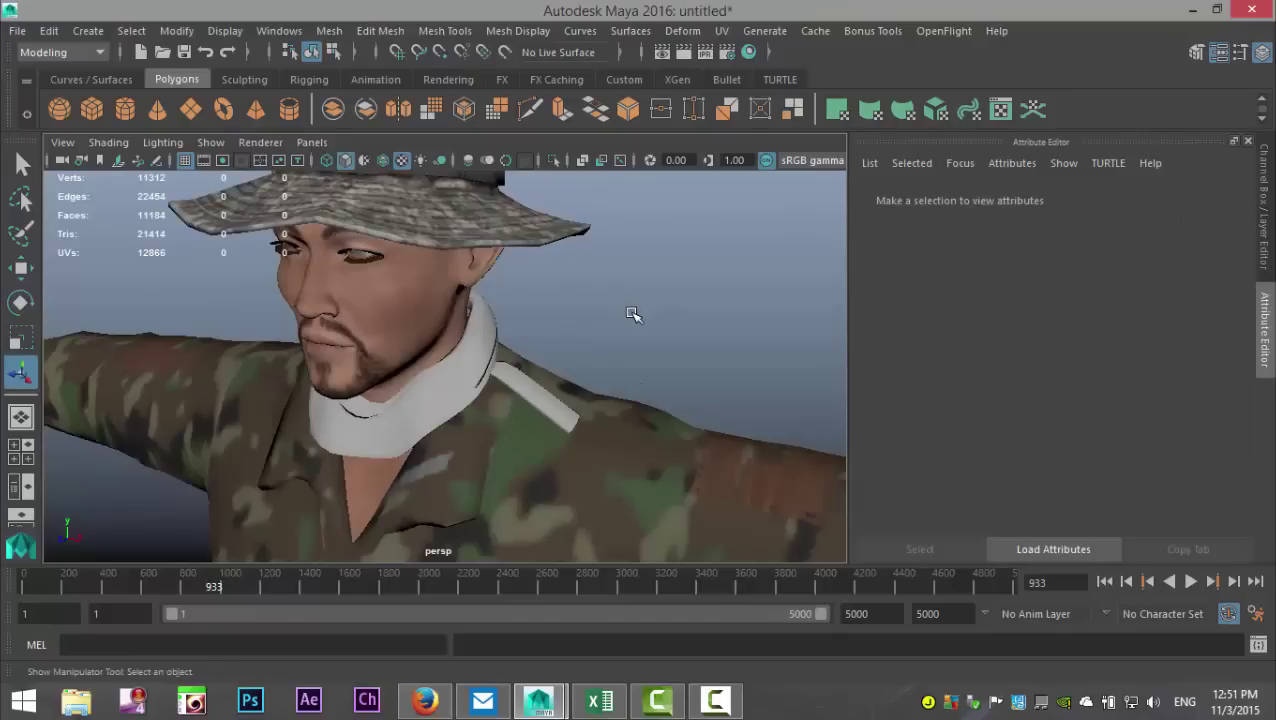
scroll(631, 318, up, 2)
alt+drag(632, 326, 513, 402)
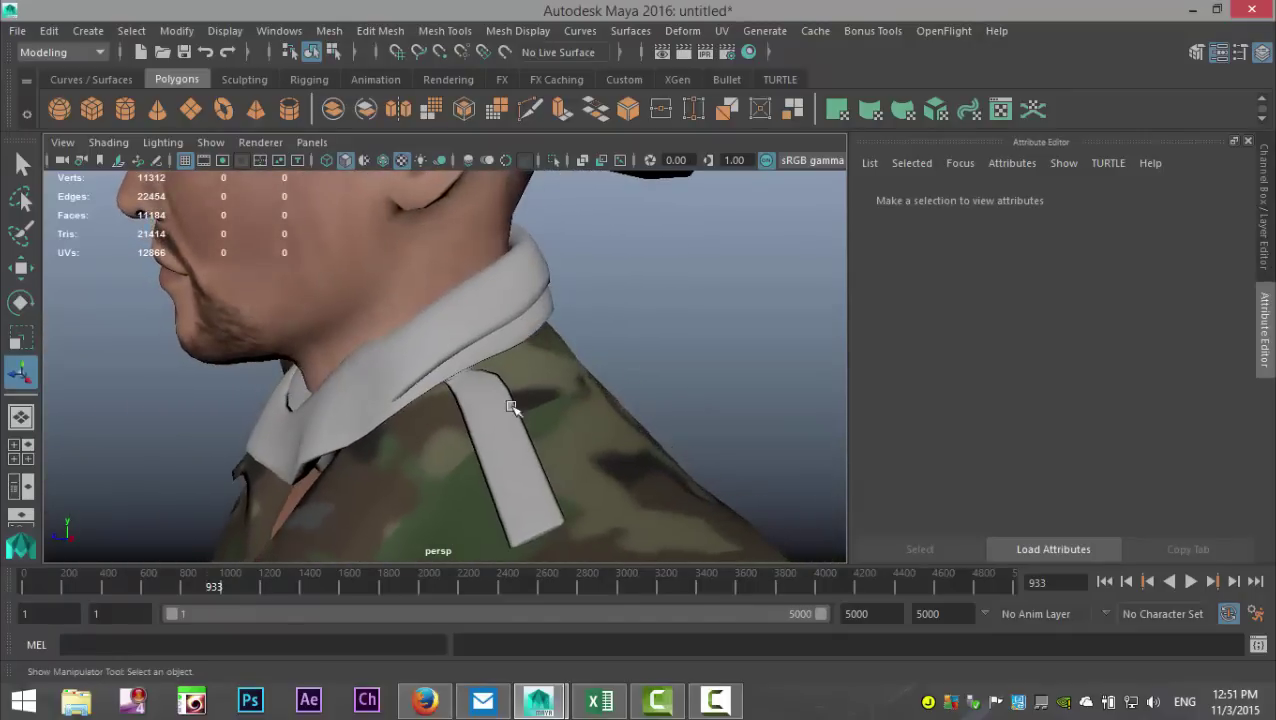
- Soft-select the vertices midway along the hanging strip's rear edge and shift them backward along Z to curve the strip
click(512, 416)
alt+drag(607, 431, 610, 352)
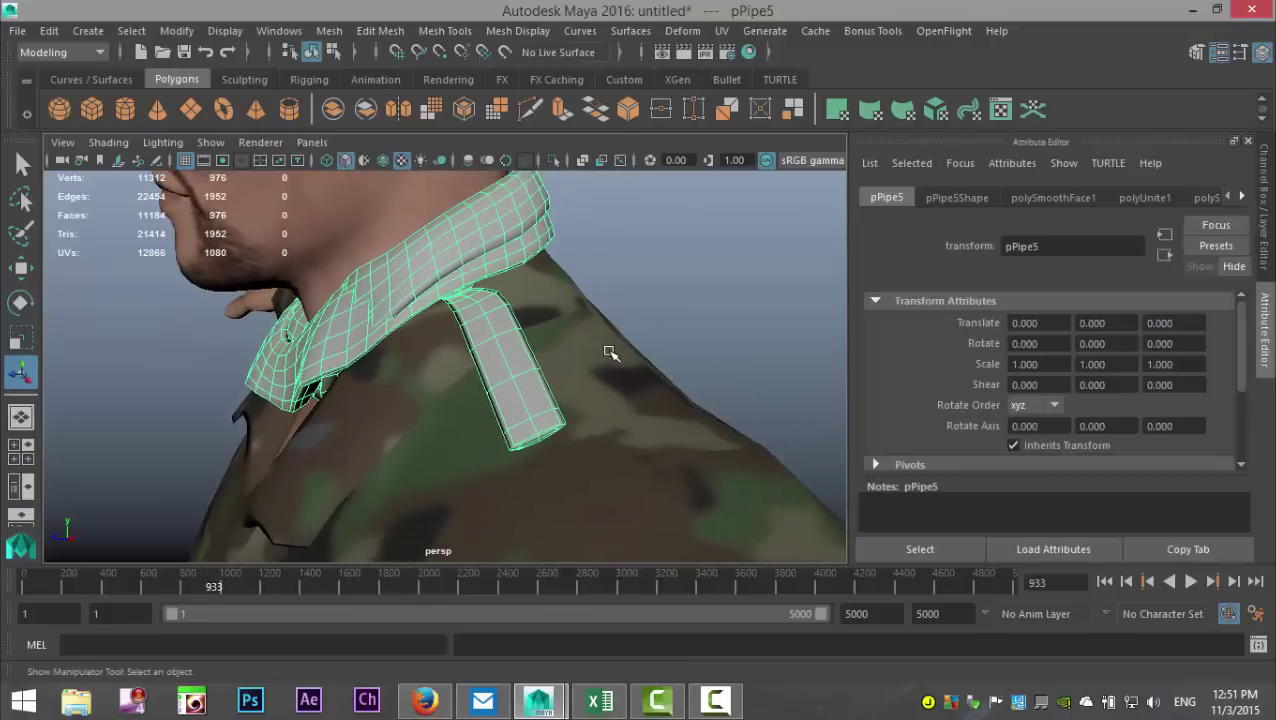
key(1)
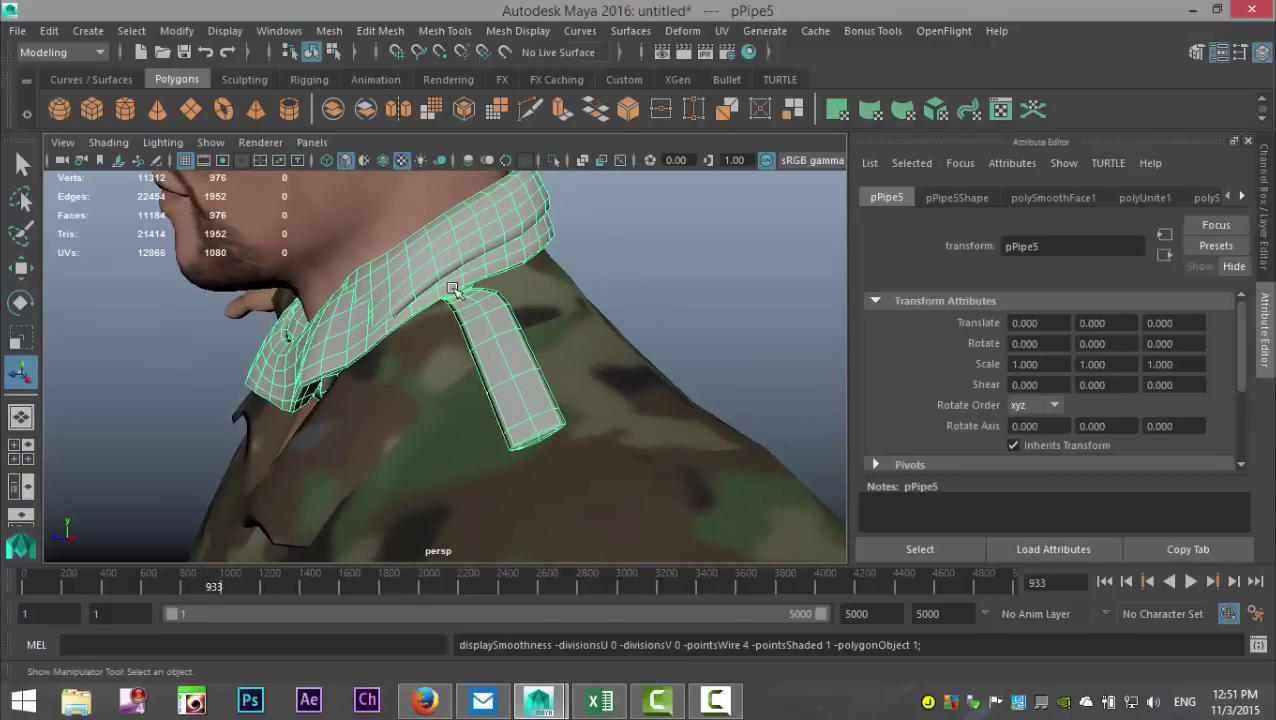
alt+drag(533, 367, 531, 403)
alt+middle_drag(566, 438, 578, 435)
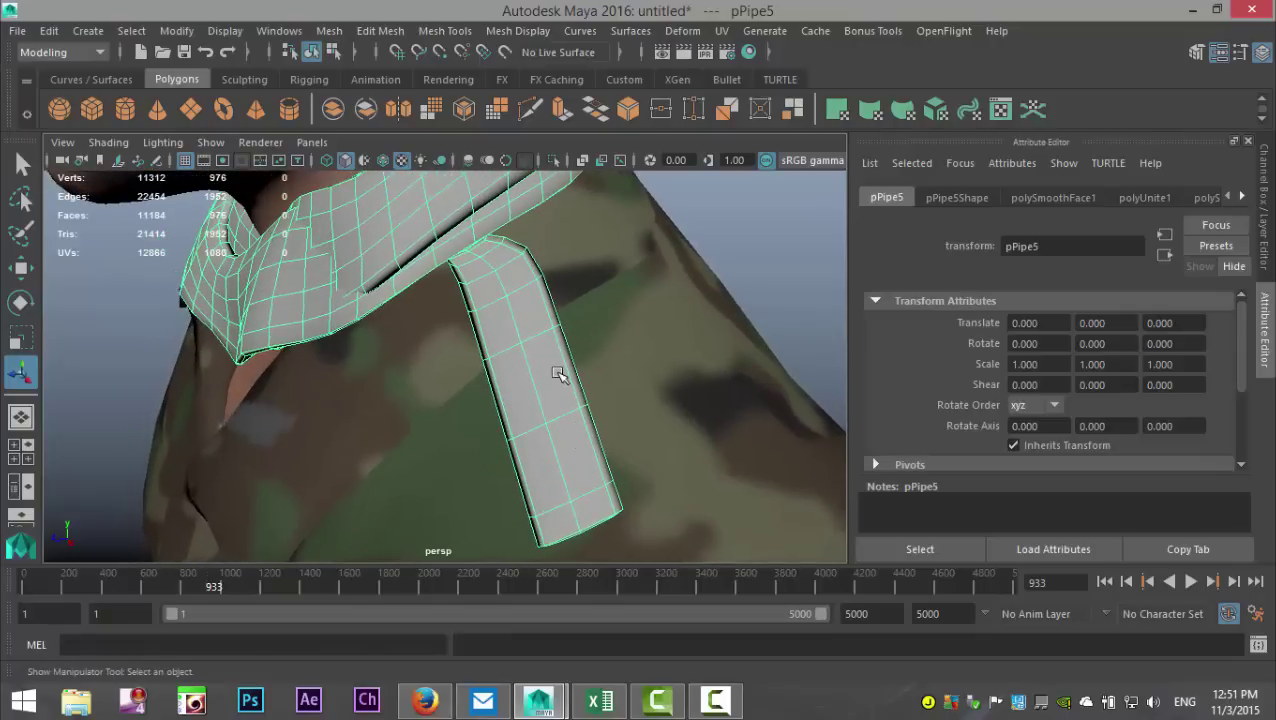
right_drag(545, 335, 470, 192)
drag(530, 310, 609, 377)
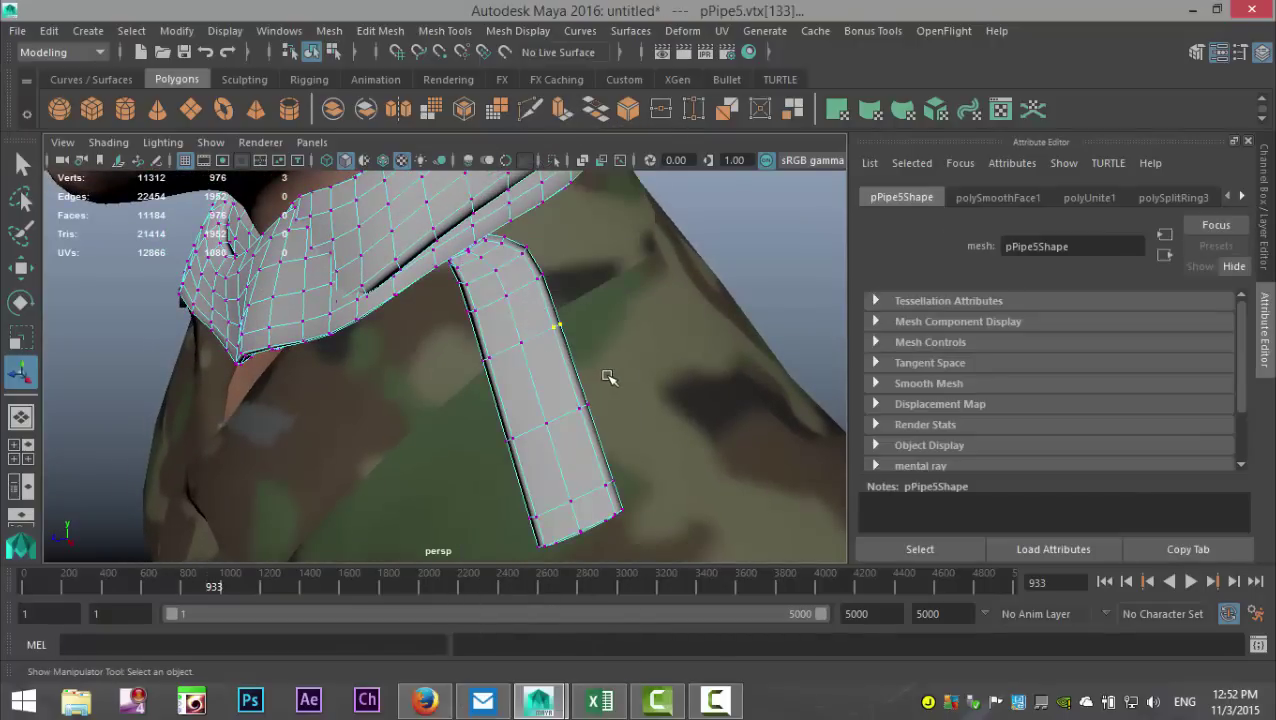
key(b)
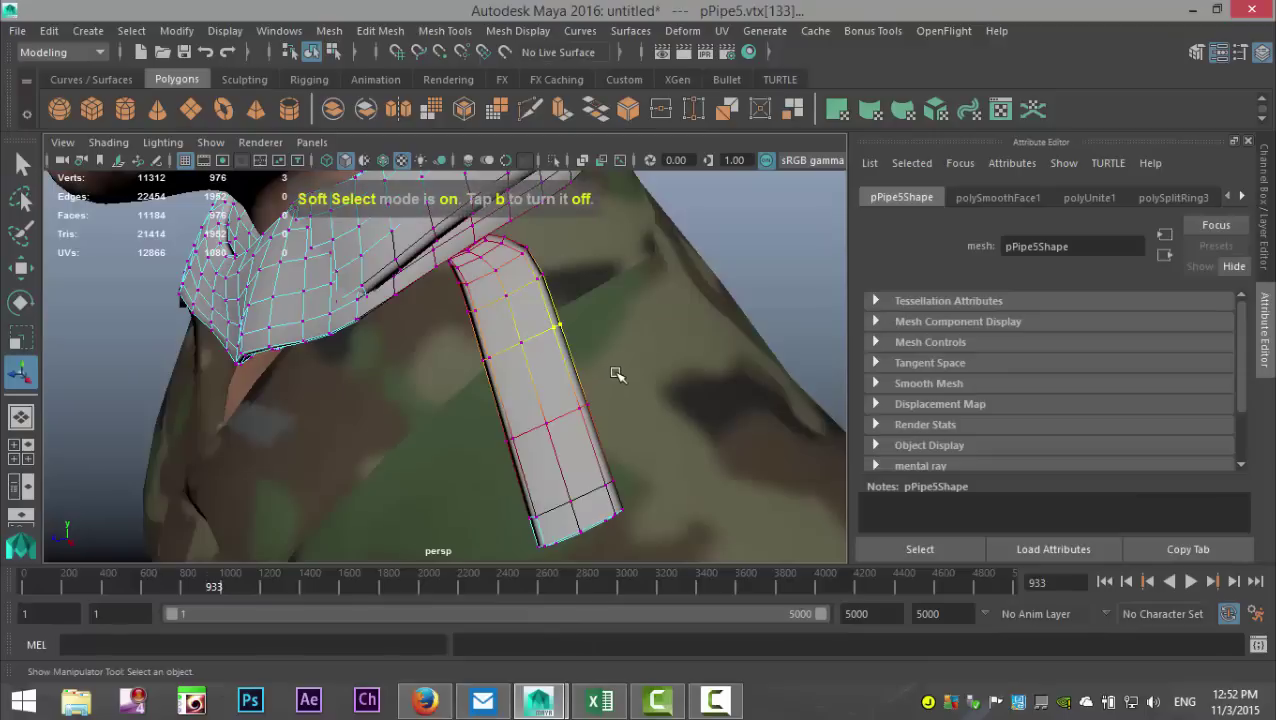
key(w)
drag(498, 342, 533, 333)
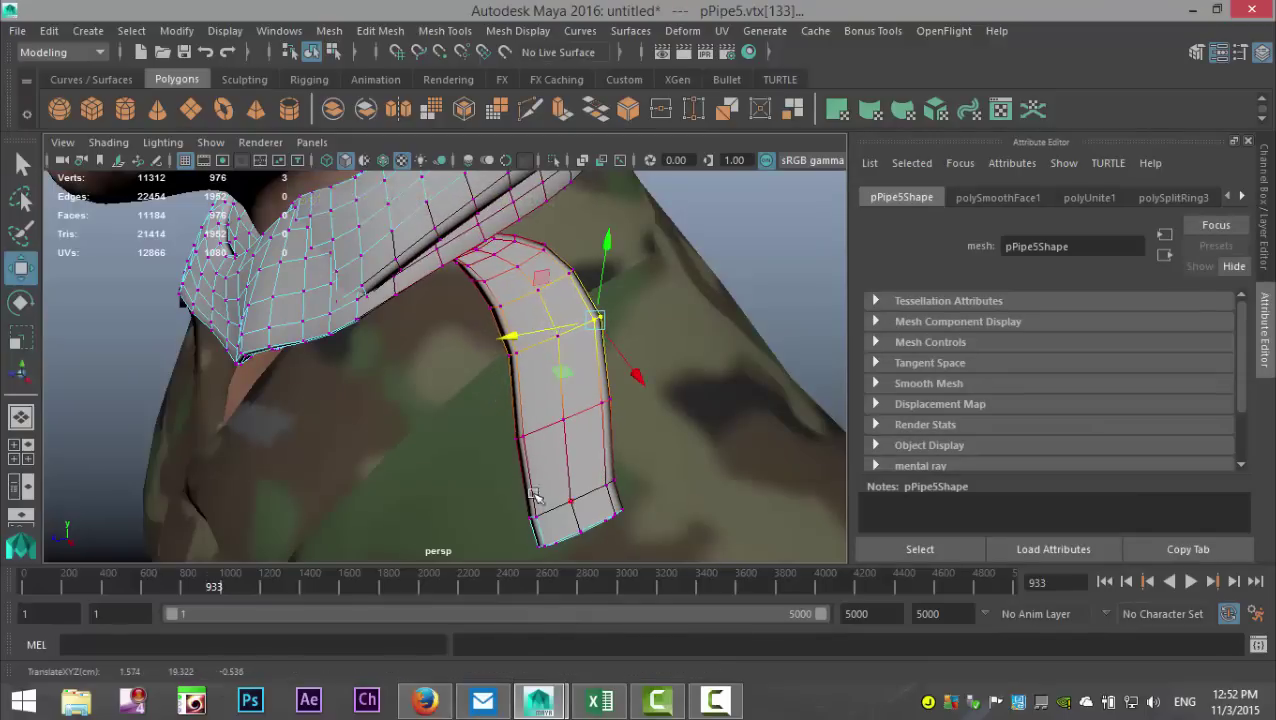
- Select the vertices at the hanging strip's outer end and scale them along Z to about 0.3 to taper the tip
drag(506, 488, 587, 587)
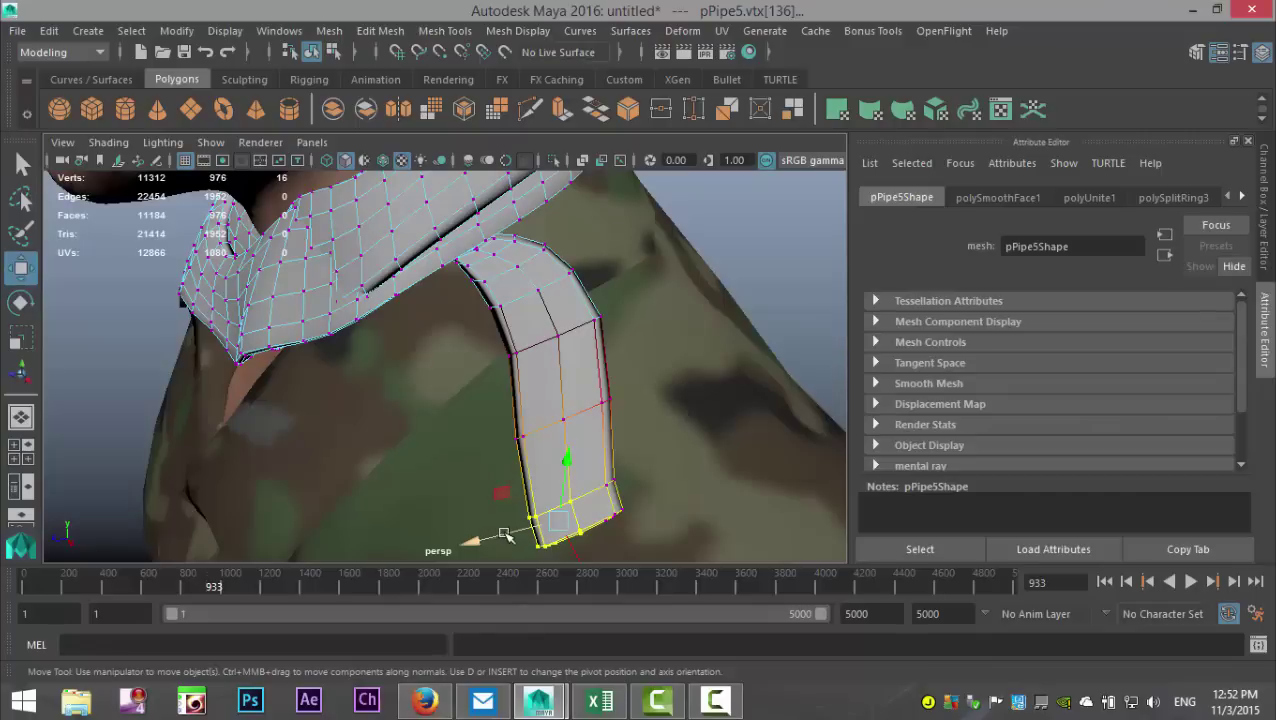
key(r)
drag(500, 540, 535, 537)
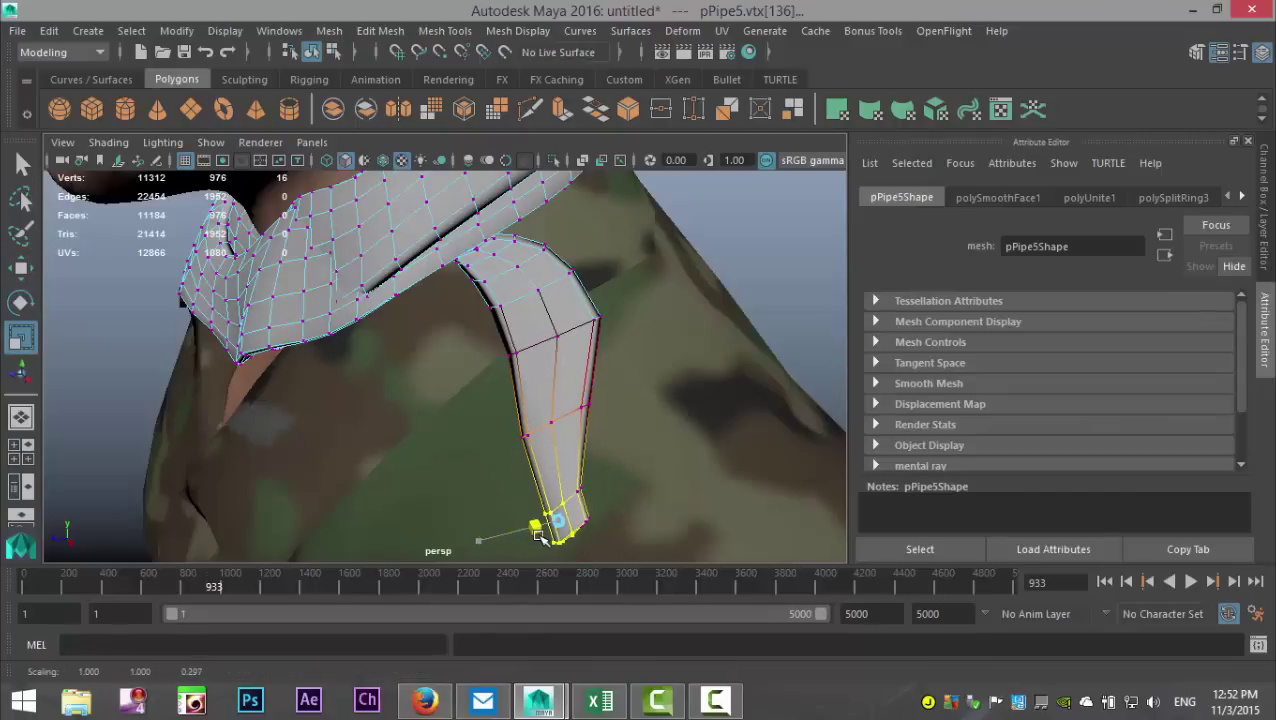
- Shift the soft-selected vertices at the strip's upper rear edge slightly backward along Z, and deselect to check the scarf from the side
alt+drag(479, 499, 521, 333)
drag(510, 276, 558, 318)
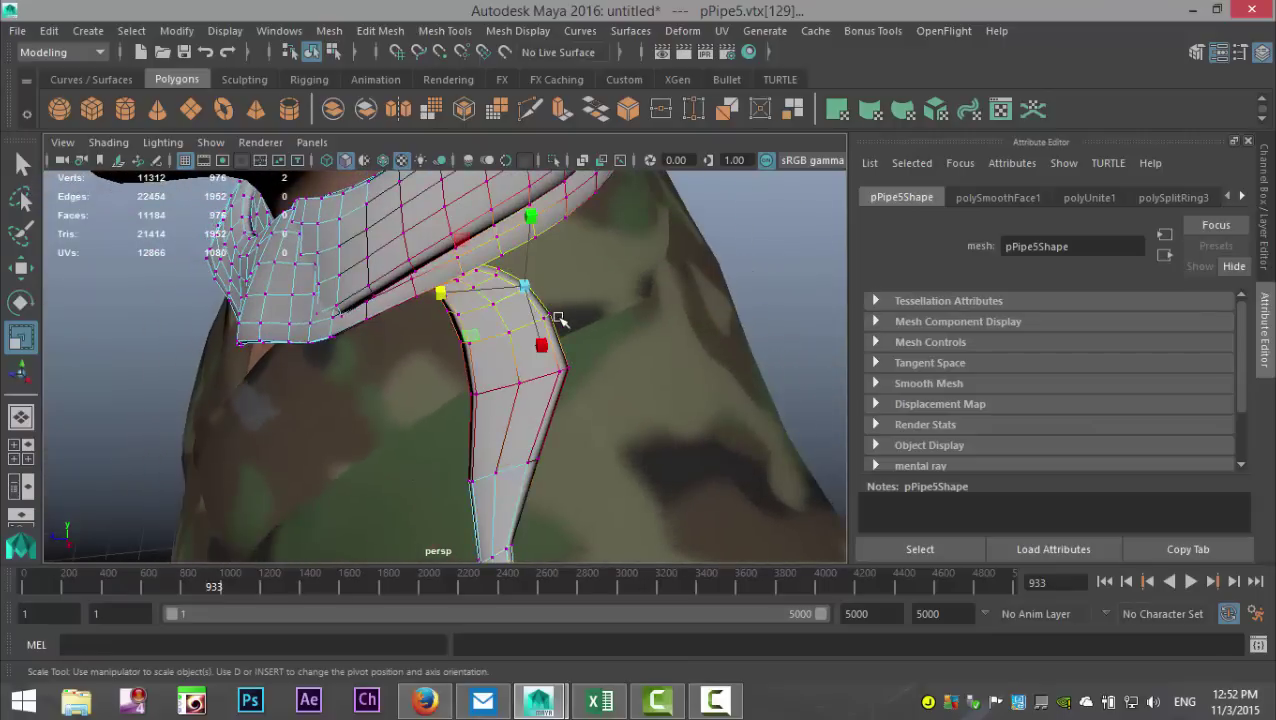
key(w)
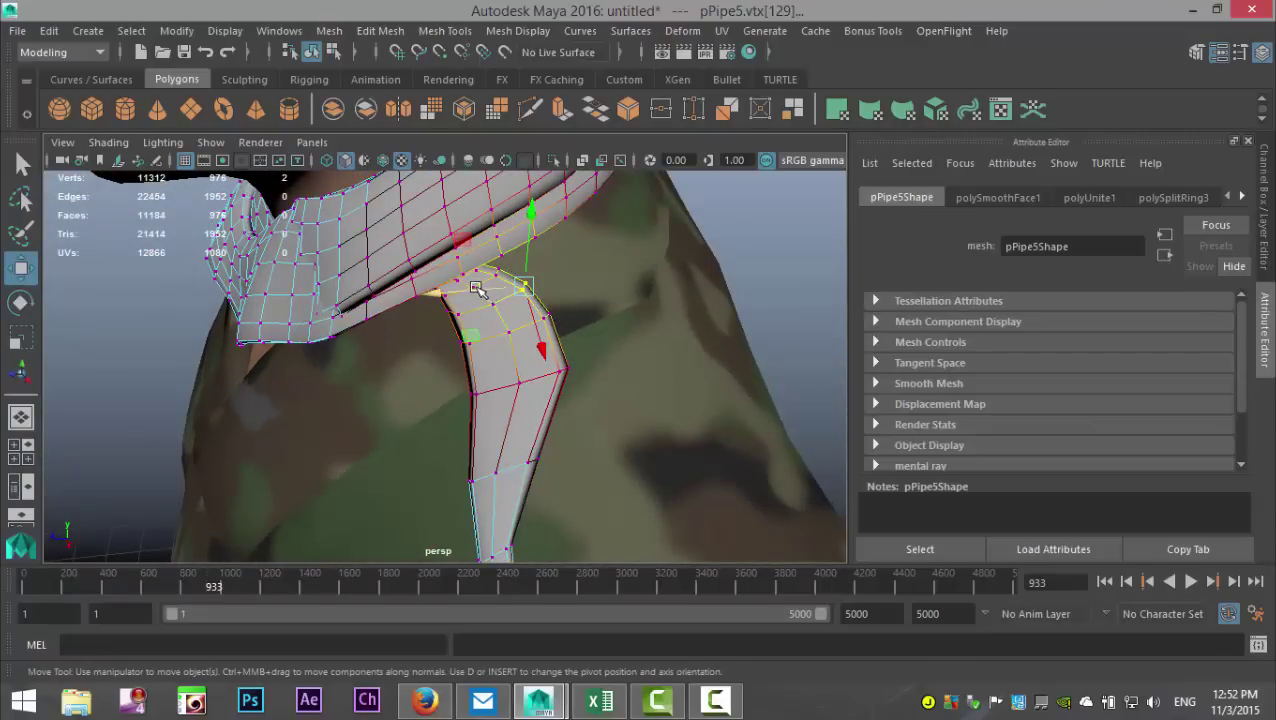
drag(476, 288, 490, 284)
alt+drag(409, 383, 607, 345)
click(671, 262)
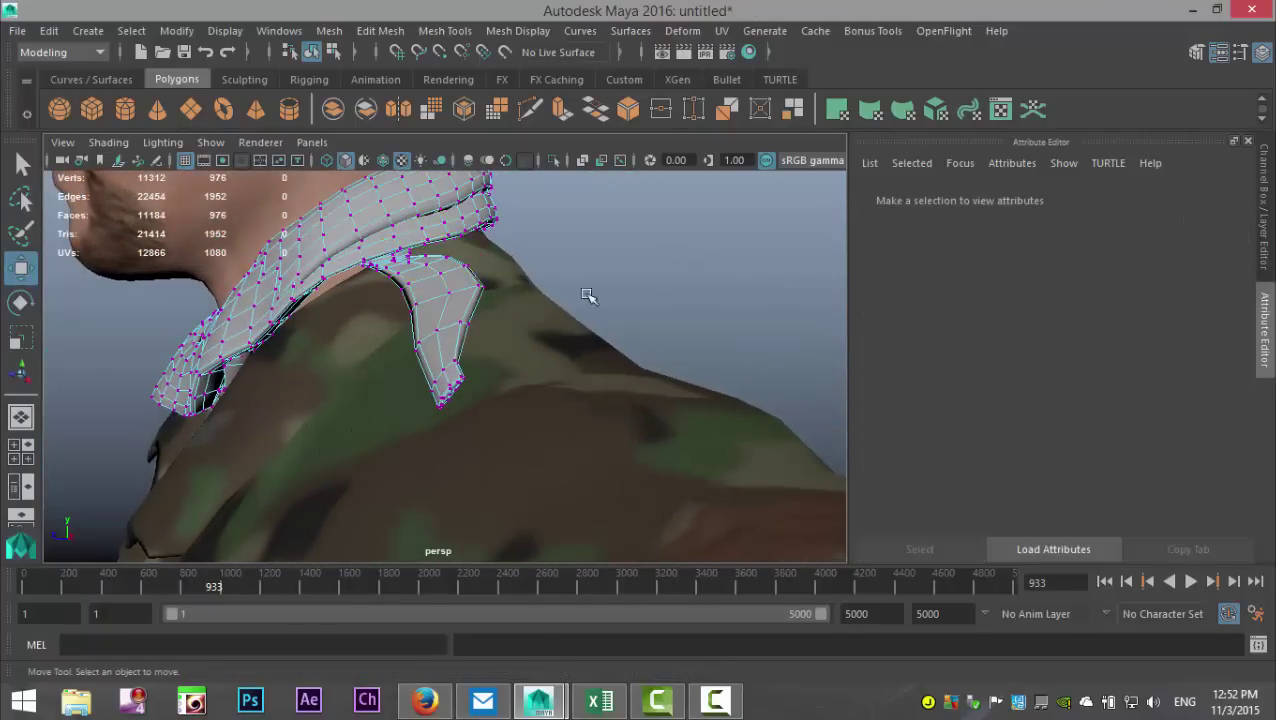
scroll(562, 290, down, 6)
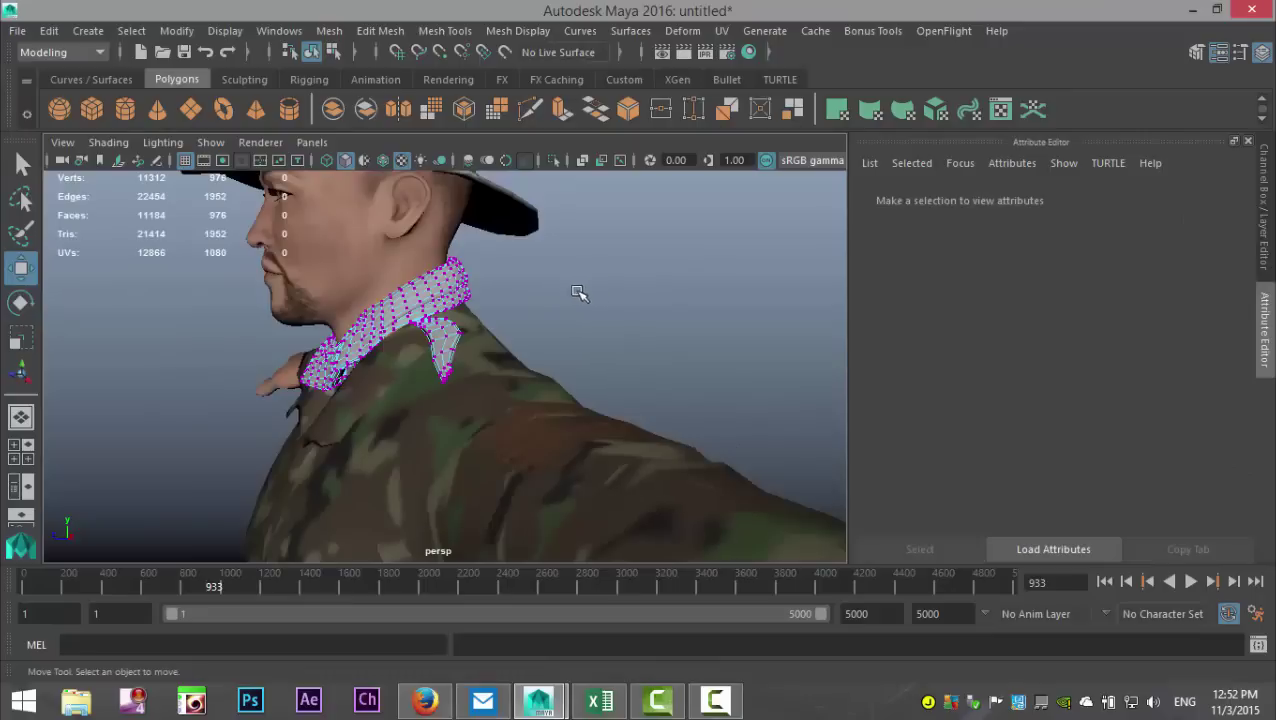
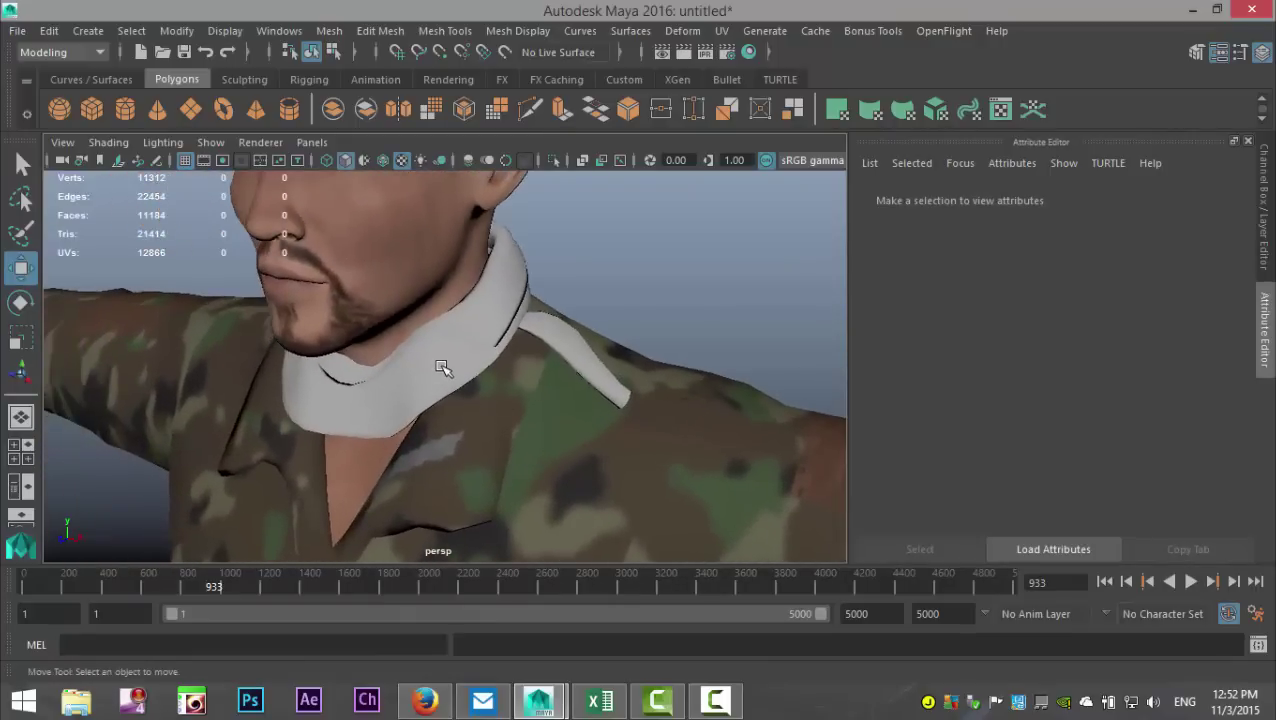
- Assign a new Lambert material to the whole scarf mesh
click(443, 368)
right_drag(447, 360, 480, 625)
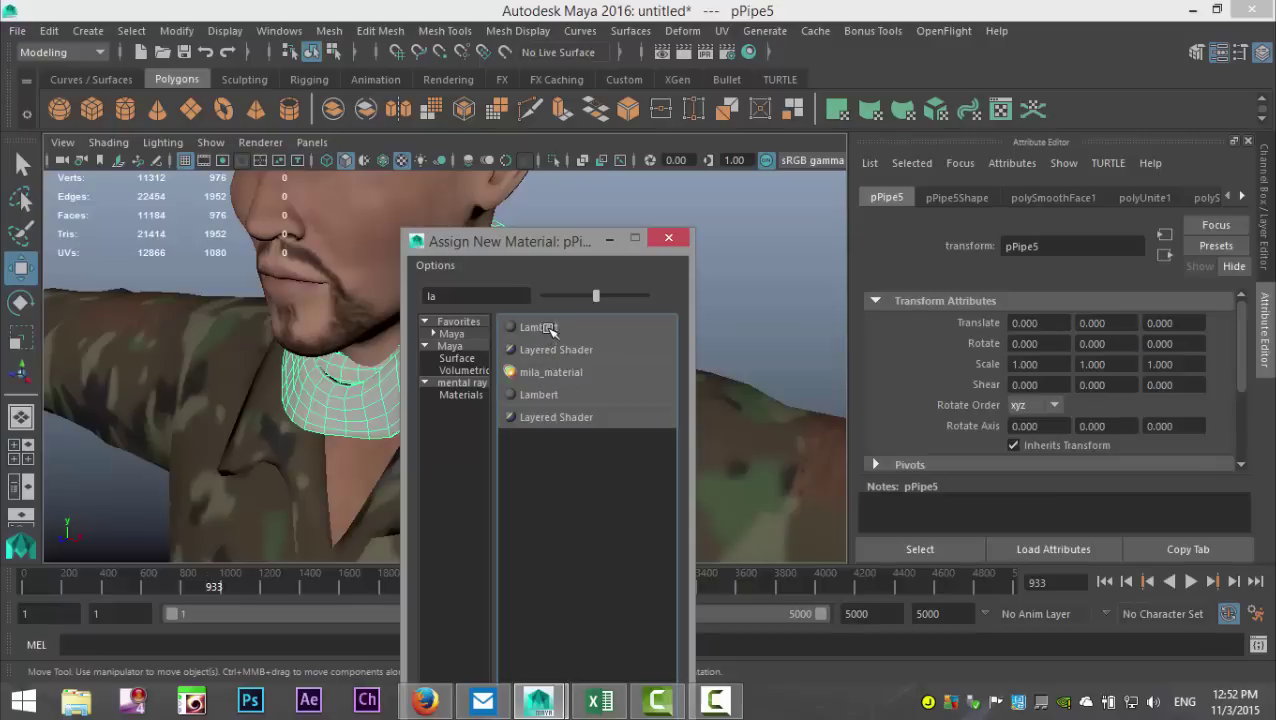
click(538, 327)
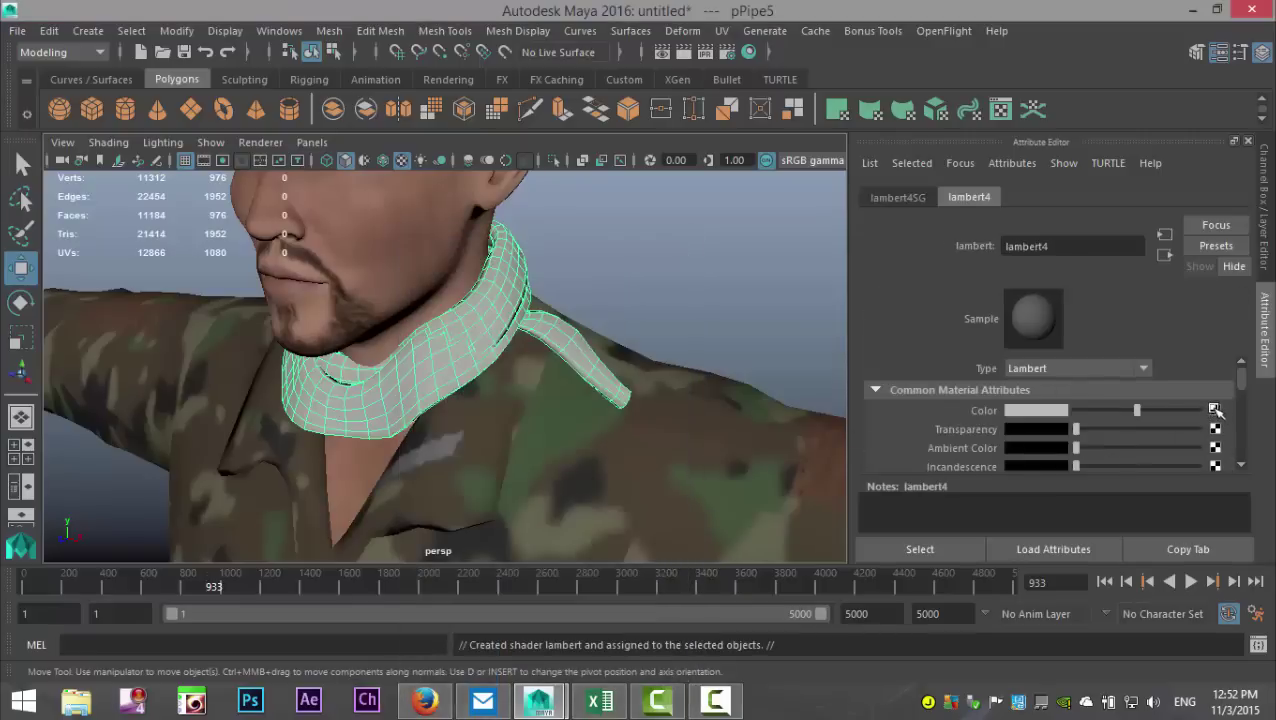
- Connect a file texture to the scarf material's color using camotexture.jpg from the Desktop, and deselect the scarf
click(648, 395)
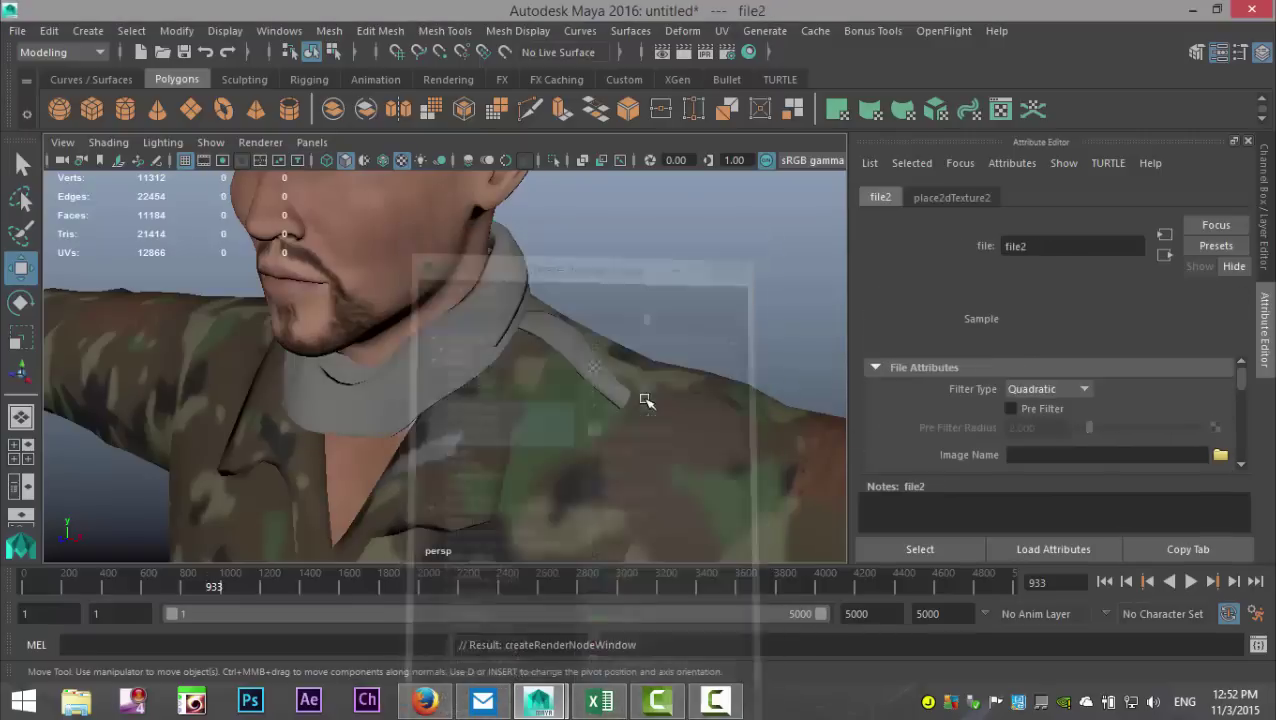
click(1222, 456)
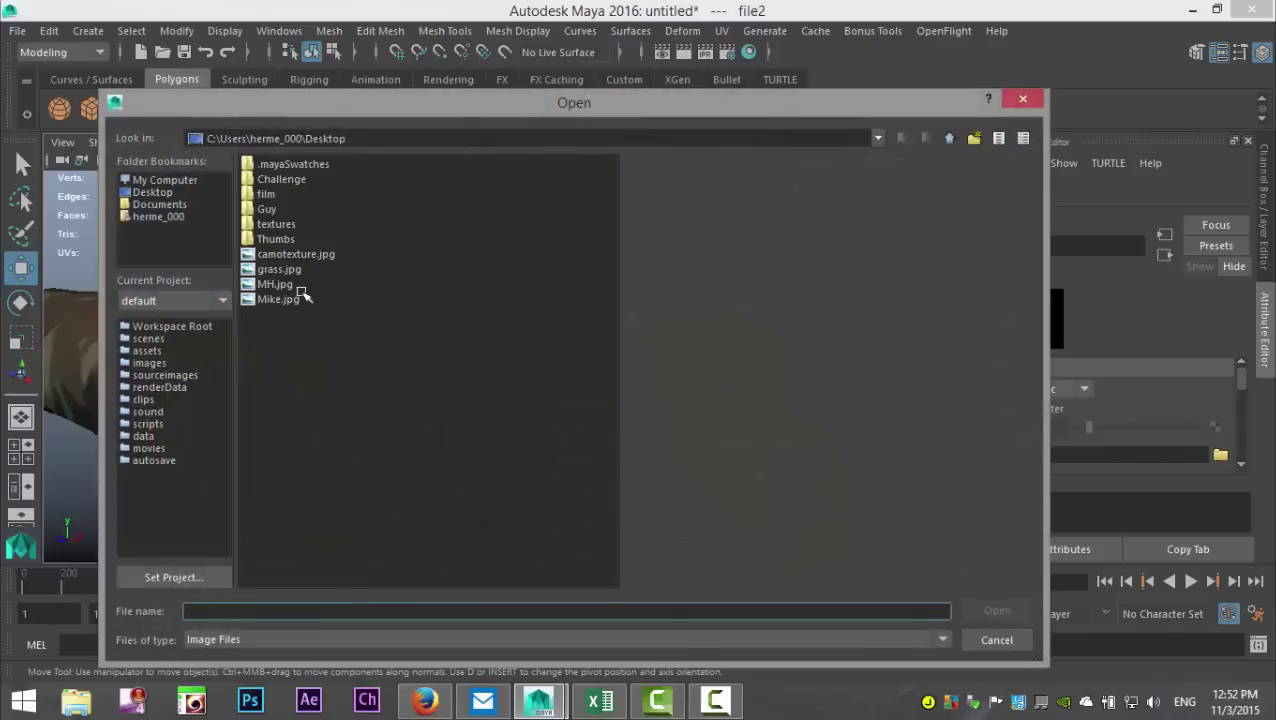
click(296, 254)
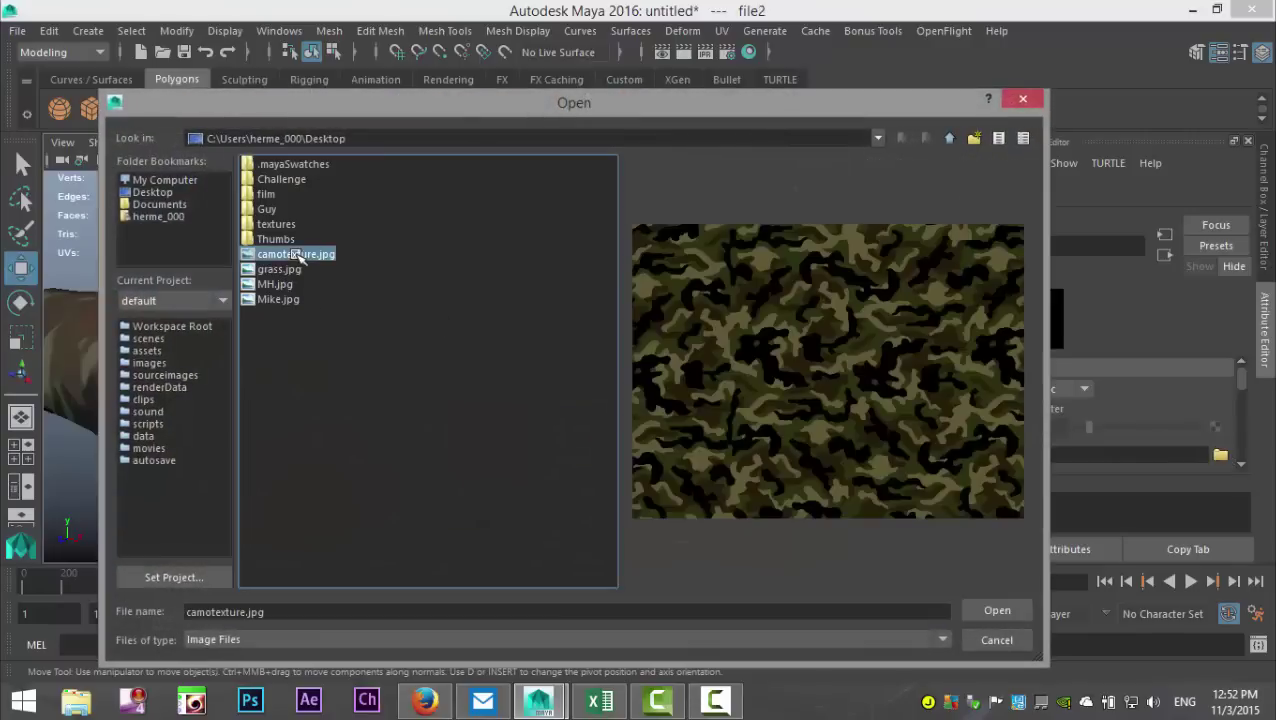
click(977, 603)
click(670, 285)
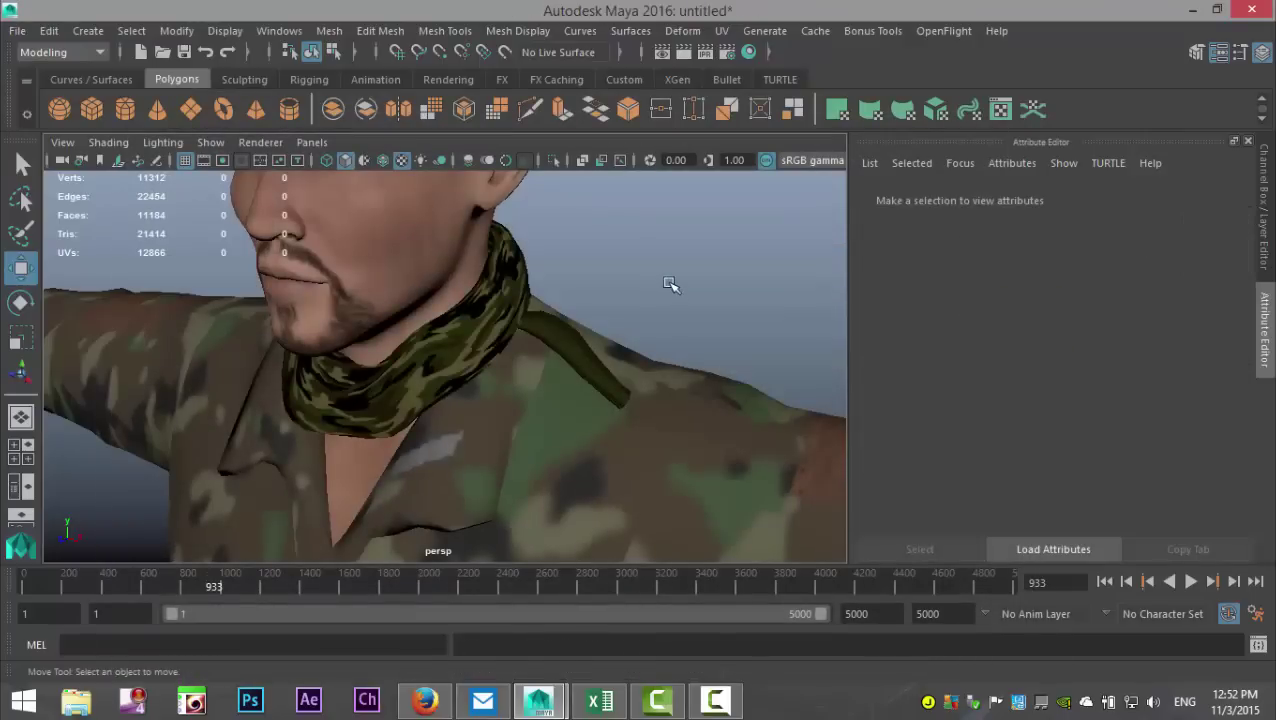
- Switch the scarf to face selection and select the faces on the hanging strip's outer surface, from the neck band down to the tip
alt+drag(674, 299, 507, 410)
click(562, 392)
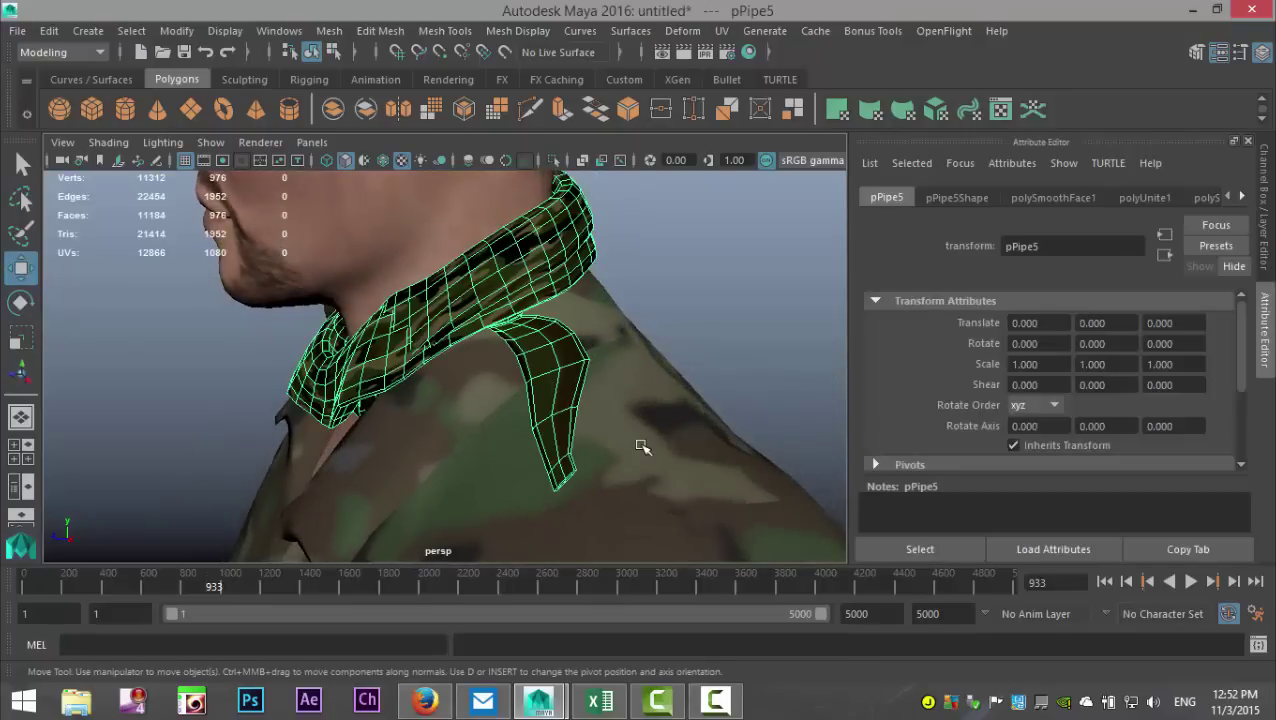
key(f)
alt+drag(661, 397, 652, 422)
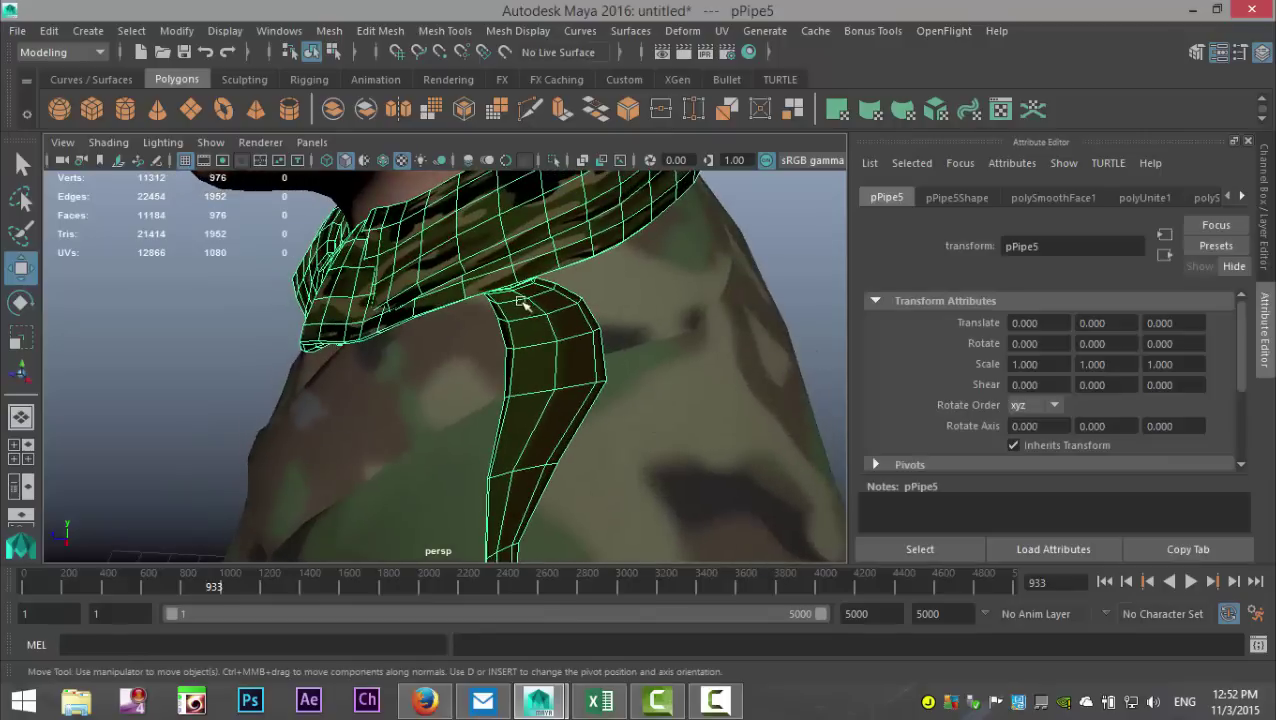
right_drag(530, 310, 527, 208)
click(520, 322)
click(505, 299)
click(503, 298)
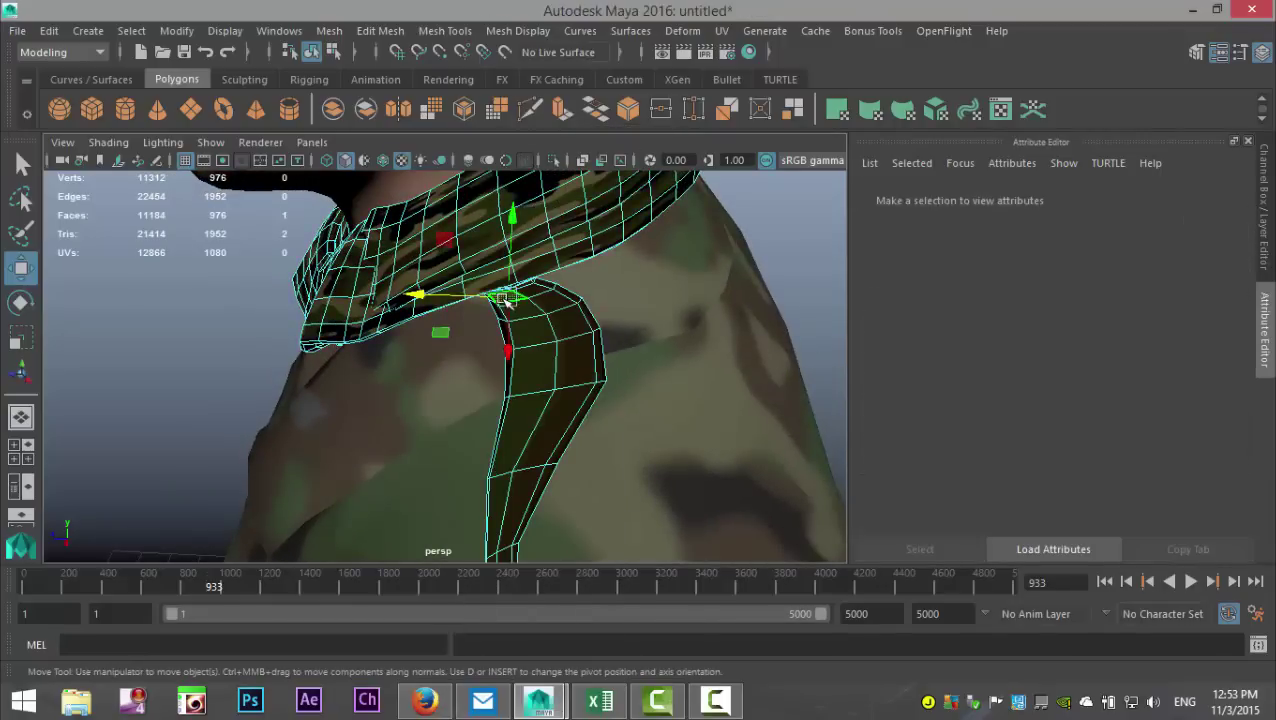
shift+click(530, 292)
shift+click(552, 302)
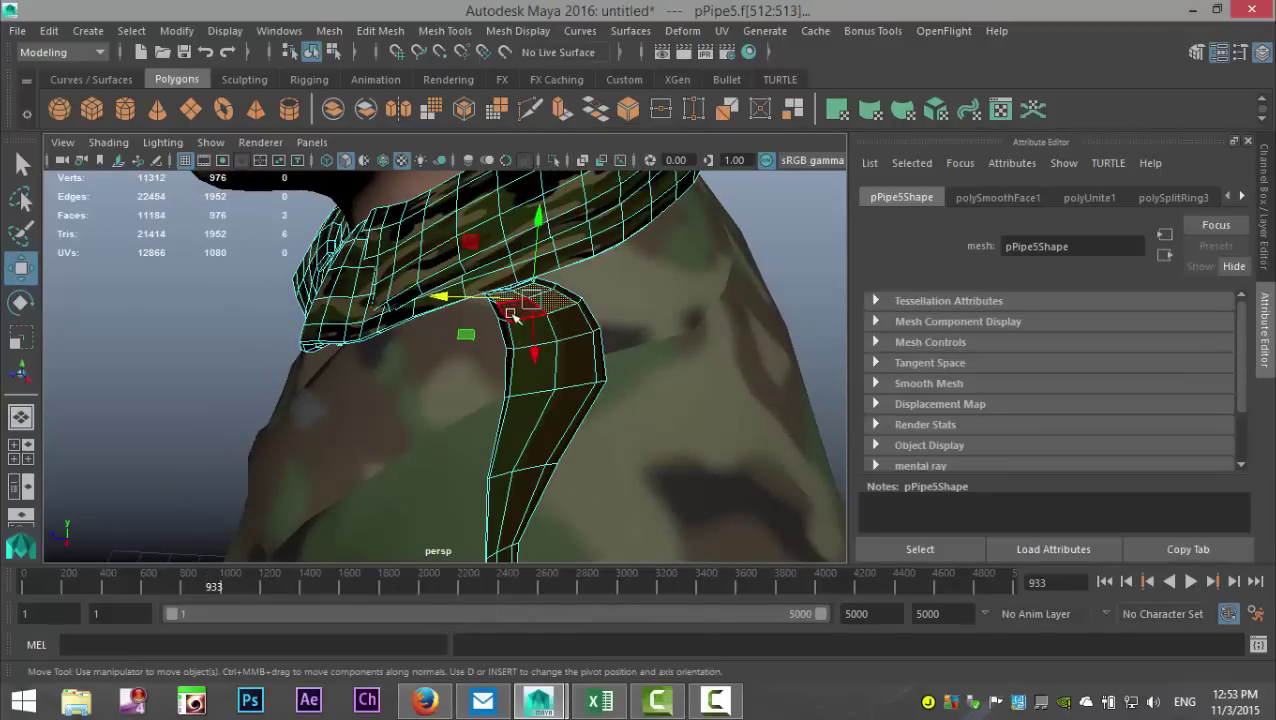
shift+click(512, 315)
shift+click(532, 332)
shift+click(568, 334)
shift+click(569, 358)
shift+click(525, 376)
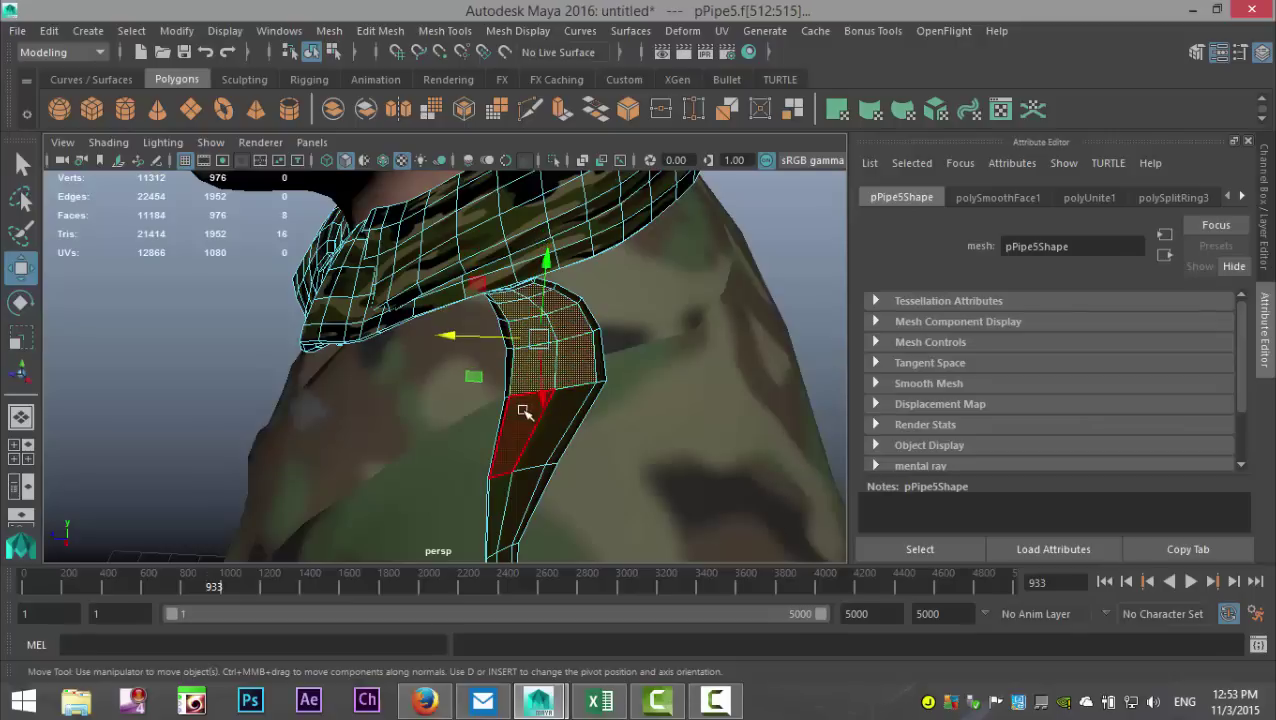
shift+click(524, 410)
shift+click(541, 430)
shift+click(512, 505)
shift+click(503, 466)
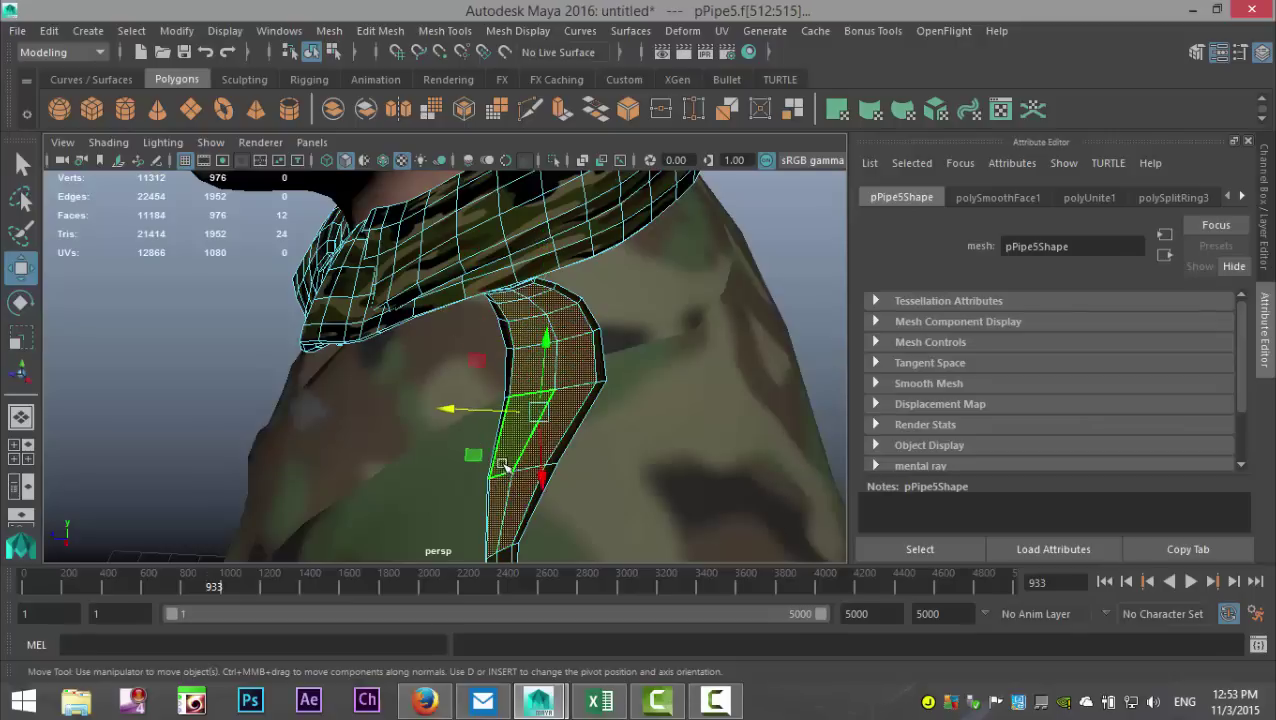
- Add the faces along the hanging strip's side edges and tip to the face selection
alt+drag(503, 466, 615, 280)
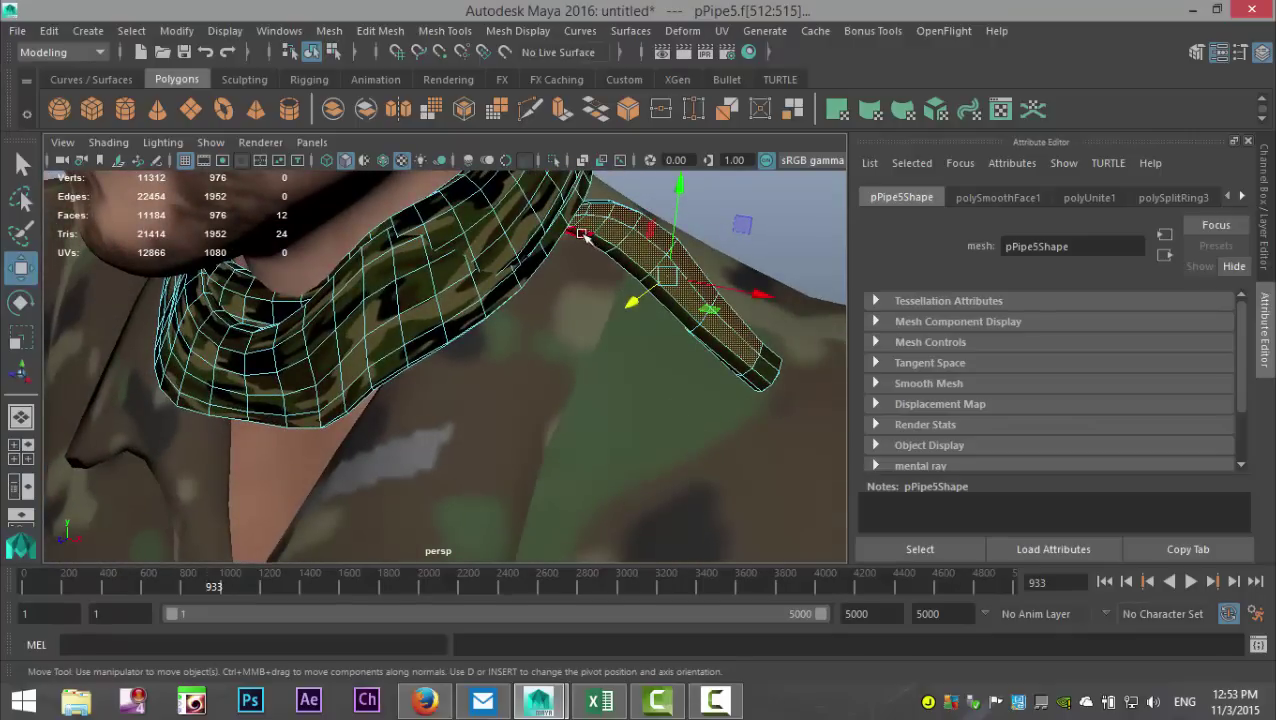
shift+double_click(761, 382)
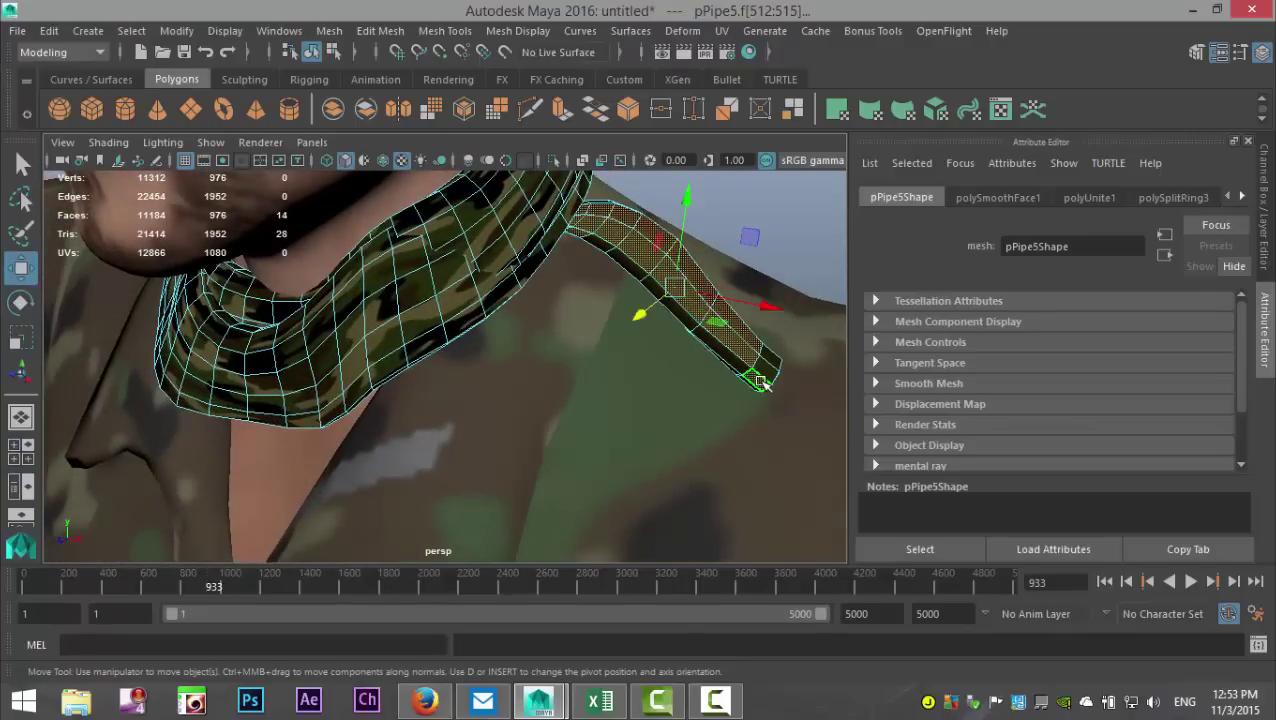
alt+drag(752, 402, 515, 450)
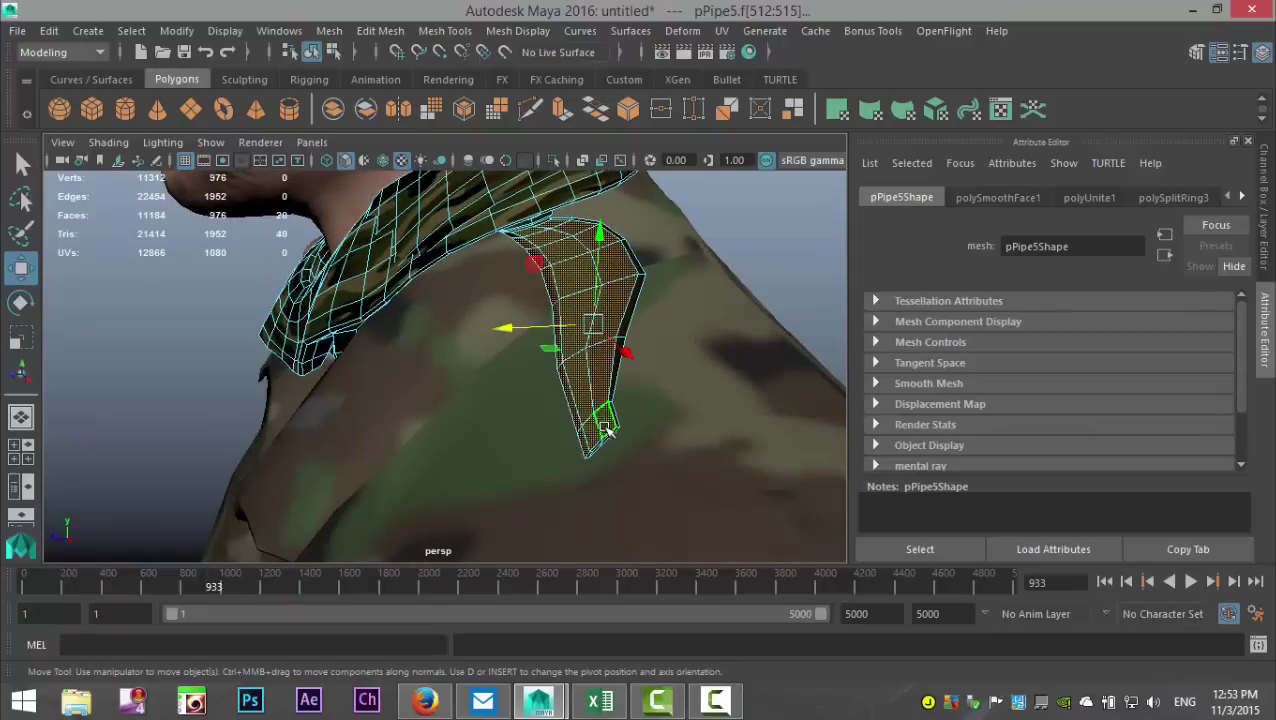
click(529, 477)
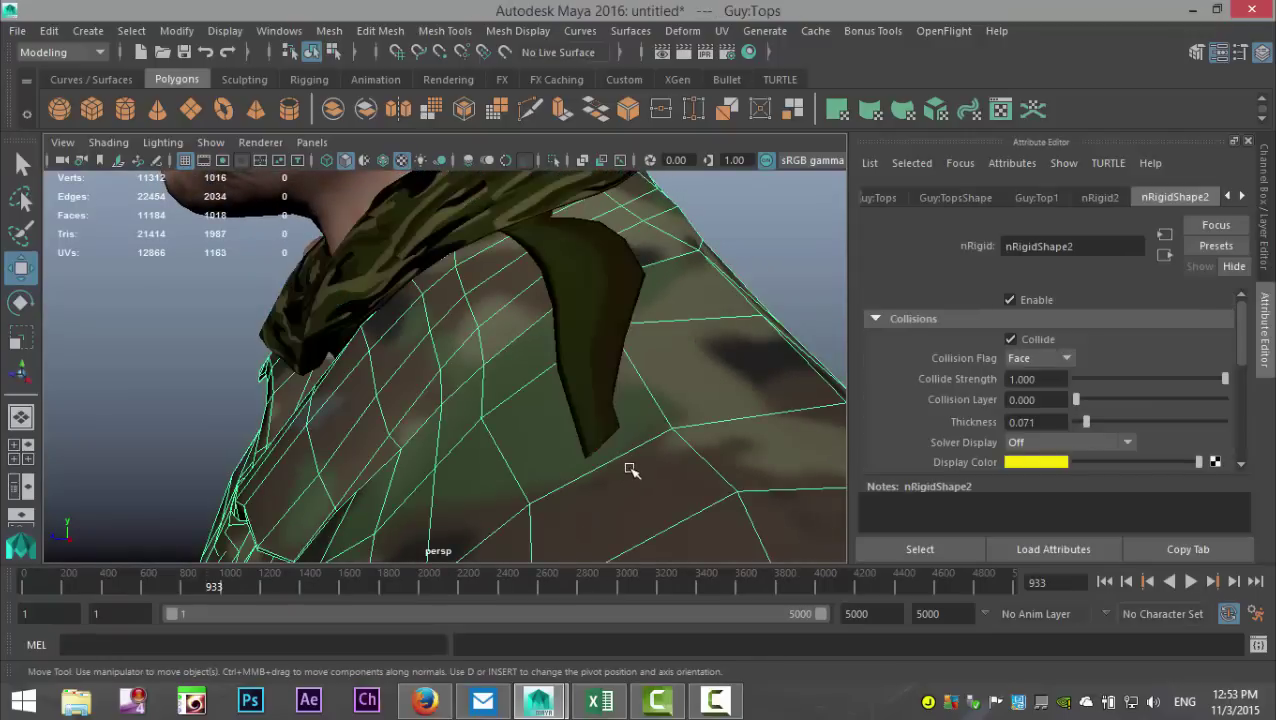
key(ctrl+z)
alt+drag(677, 459, 555, 484)
shift+click(444, 277)
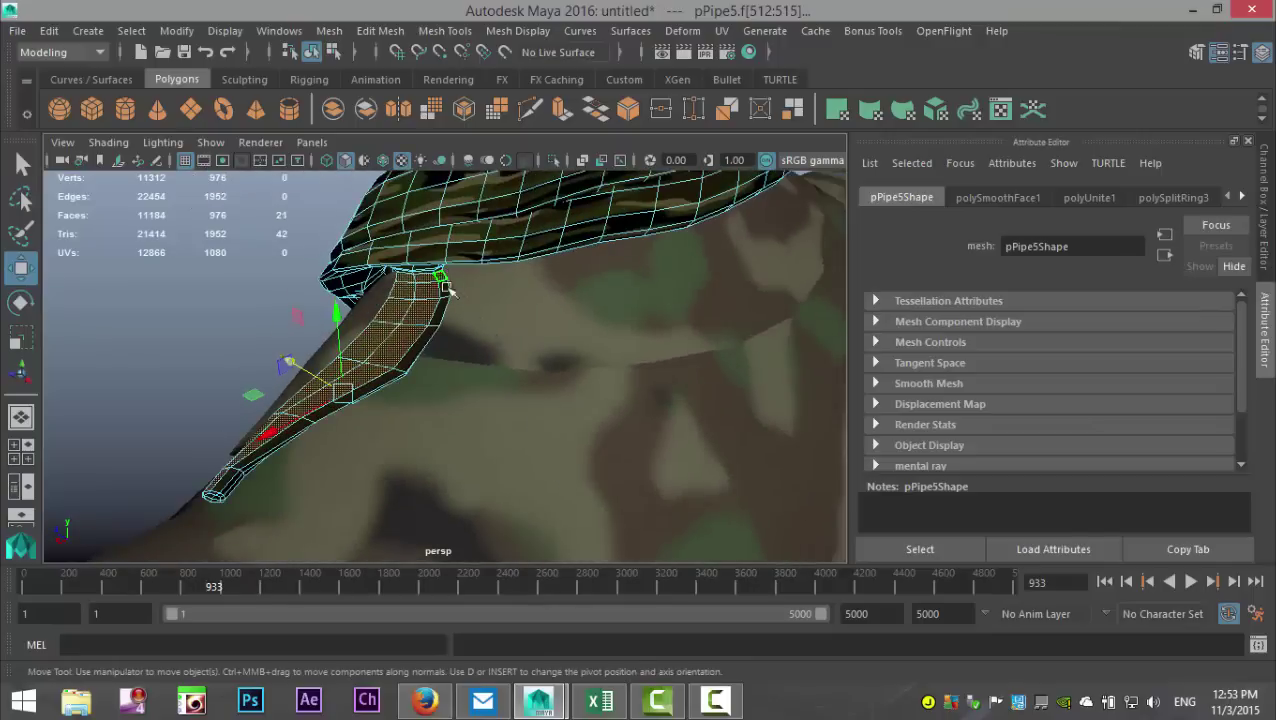
shift+double_click(228, 478)
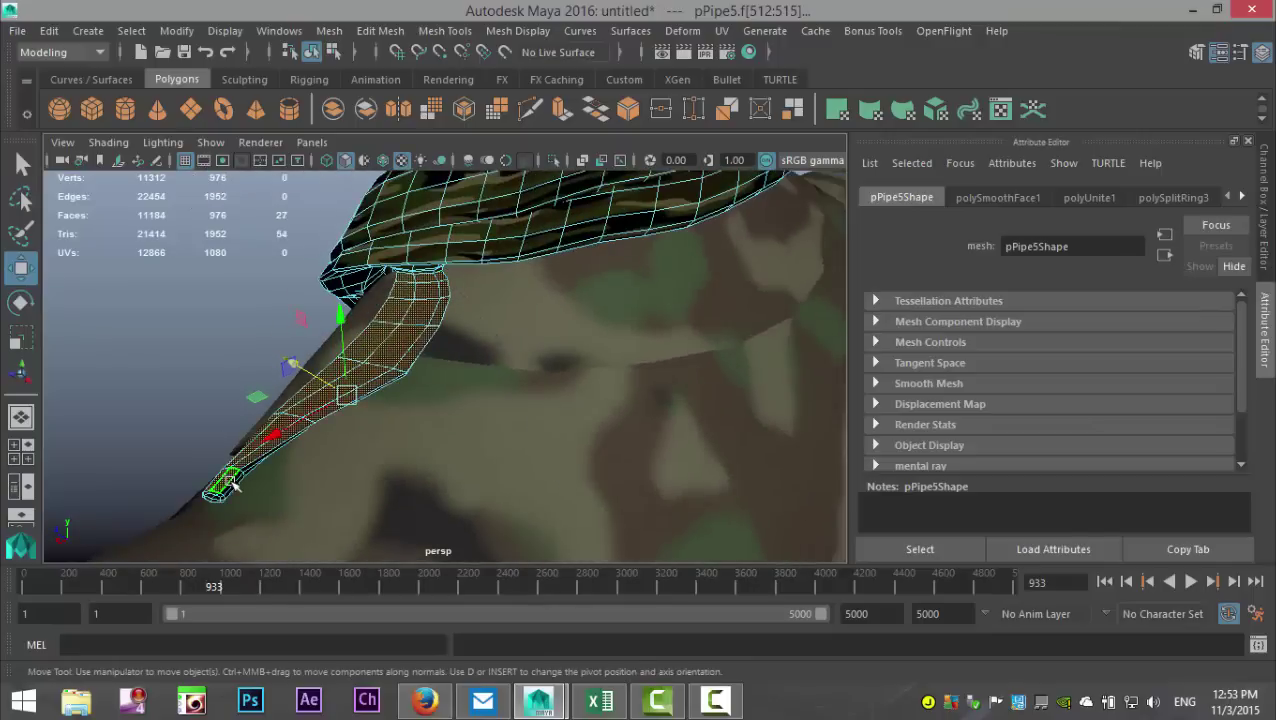
alt+drag(298, 487, 455, 480)
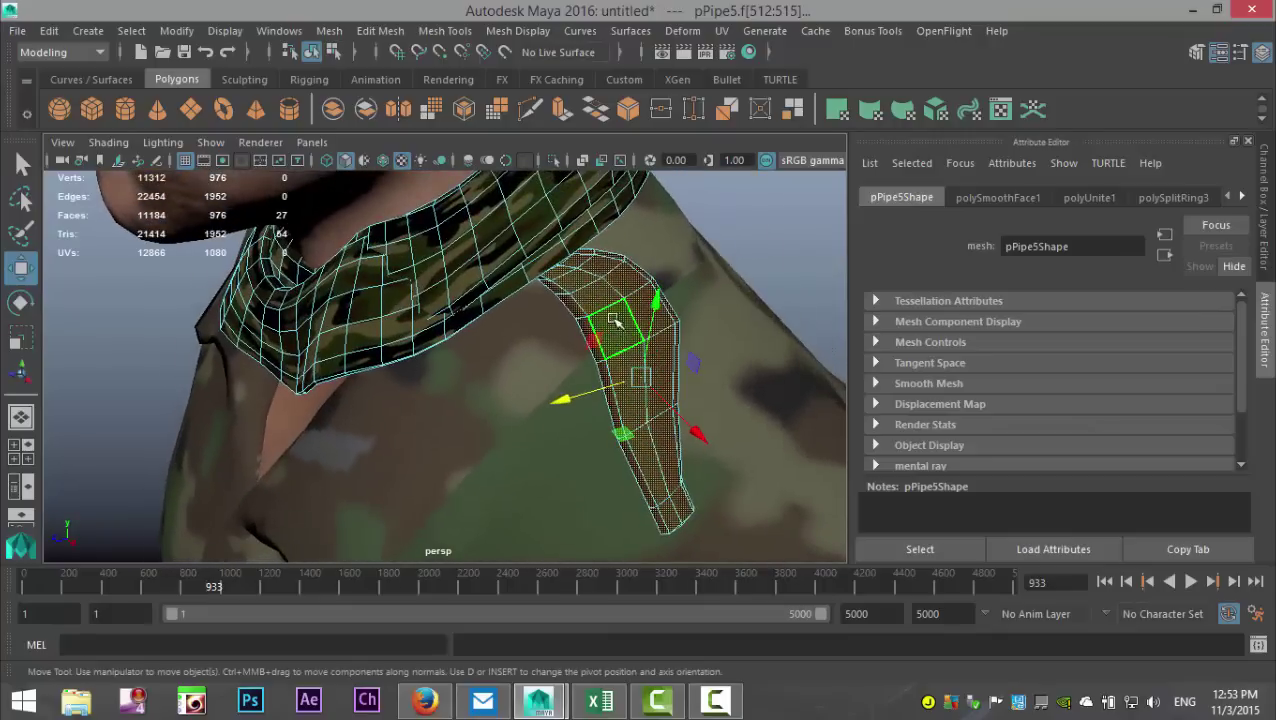
- Assign a separate new Lambert material to the selected strip faces
right_drag(613, 316, 603, 617)
click(535, 329)
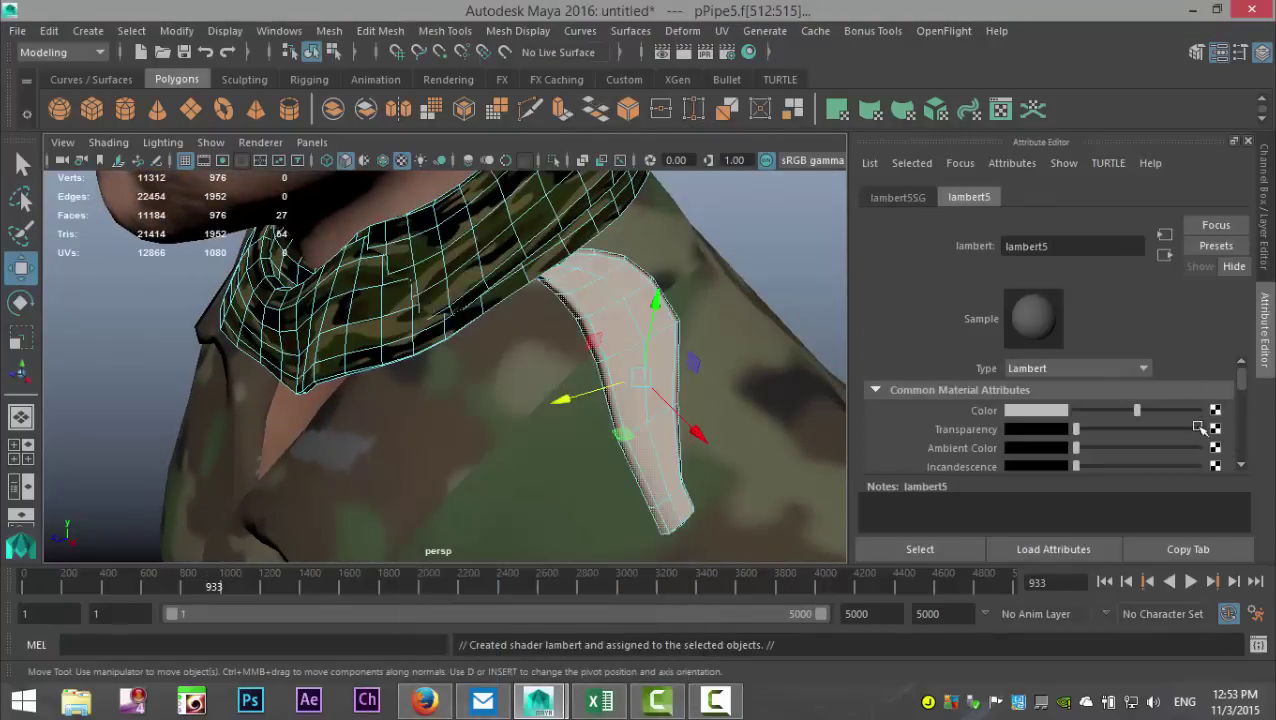
- Try connecting camotexture.jpg as a file texture to the color of the strip faces' material
click(1215, 410)
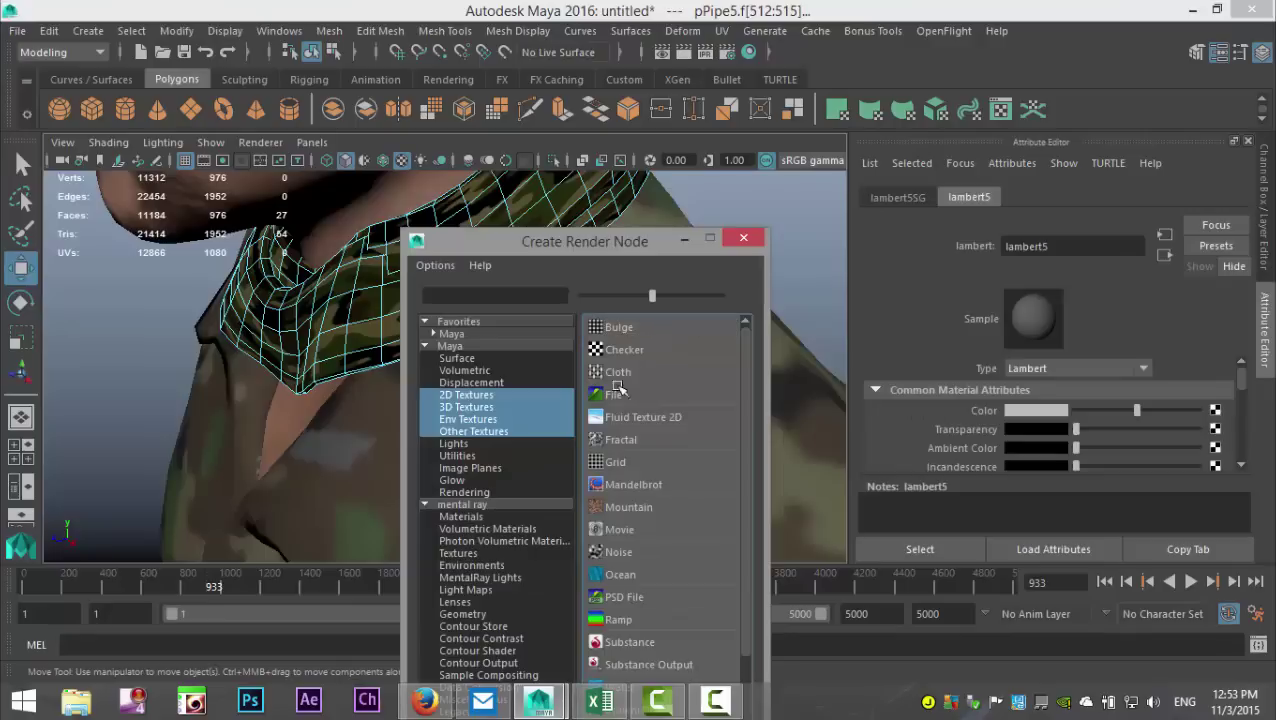
click(614, 396)
click(1221, 457)
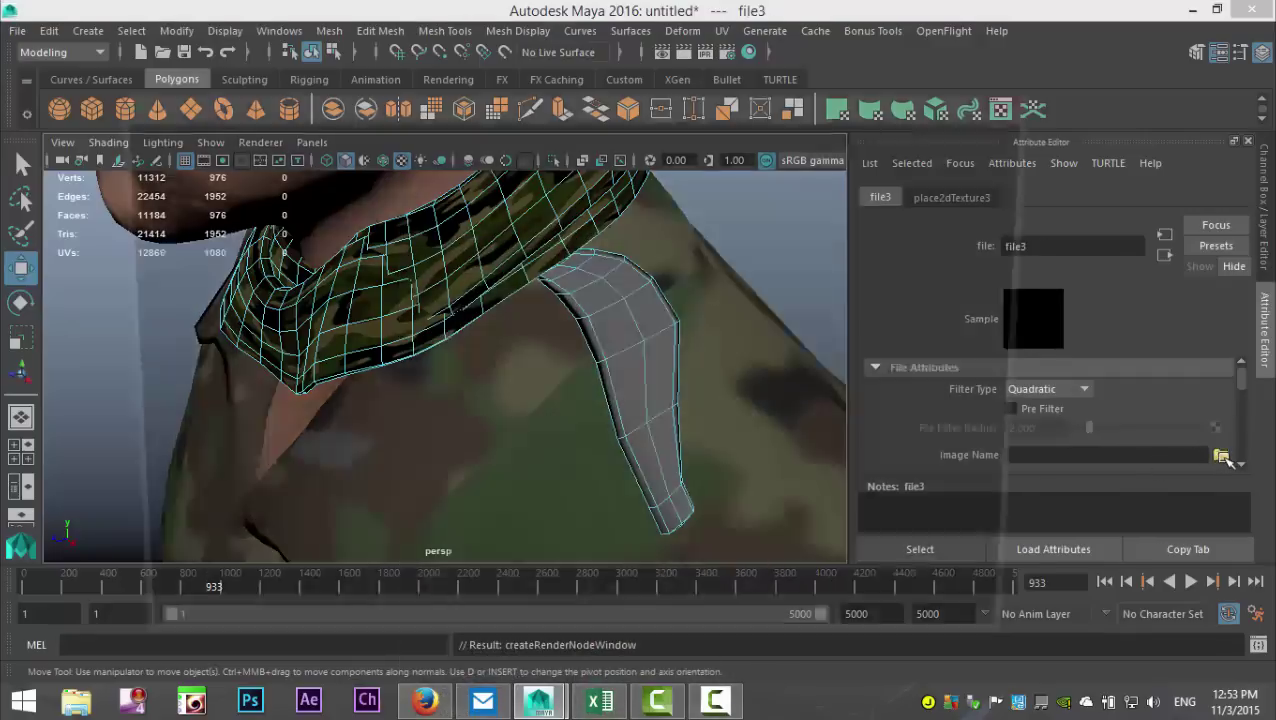
click(318, 256)
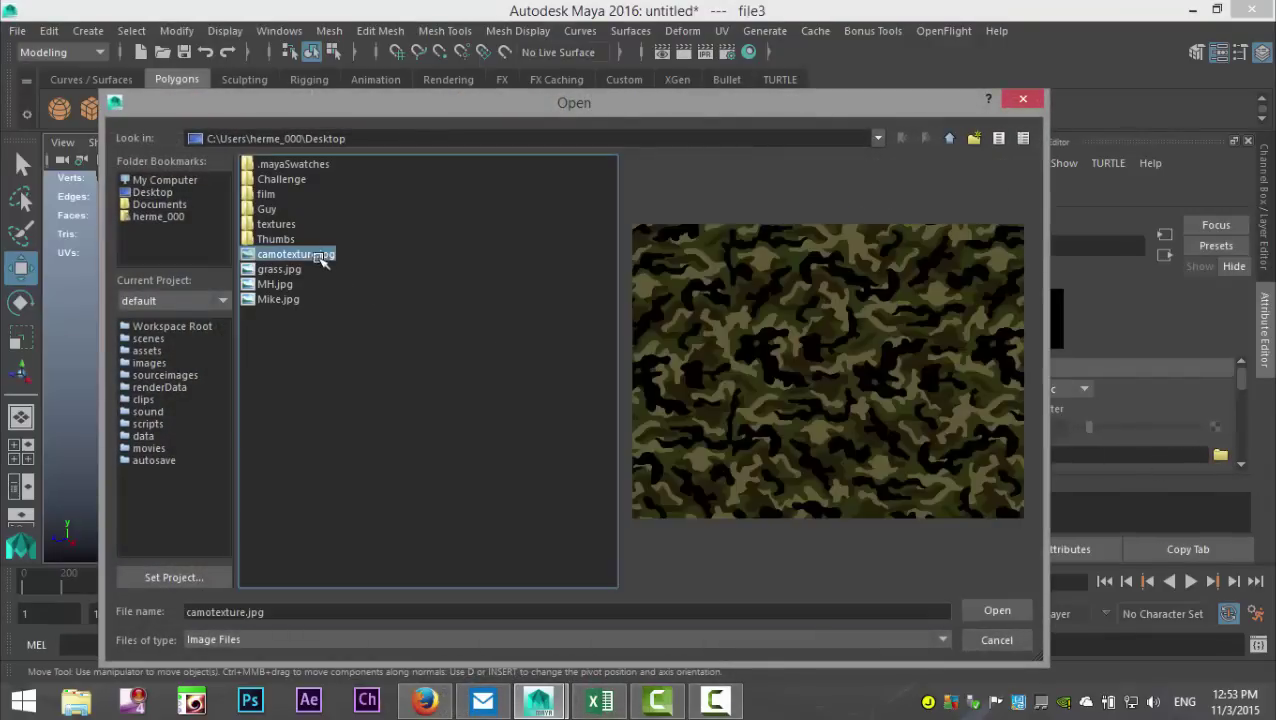
click(995, 610)
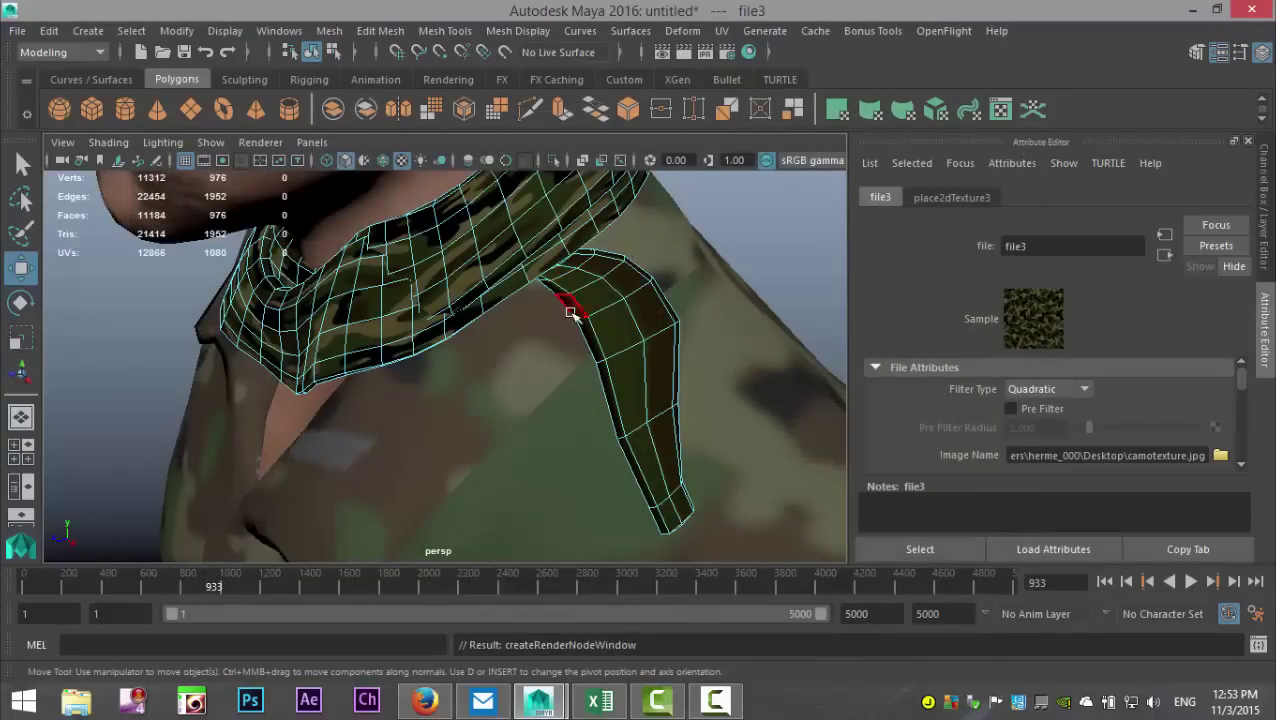
- Inspect the texture on the strip and undo the file texture connection, restoring the face selection
alt+drag(570, 312, 533, 309)
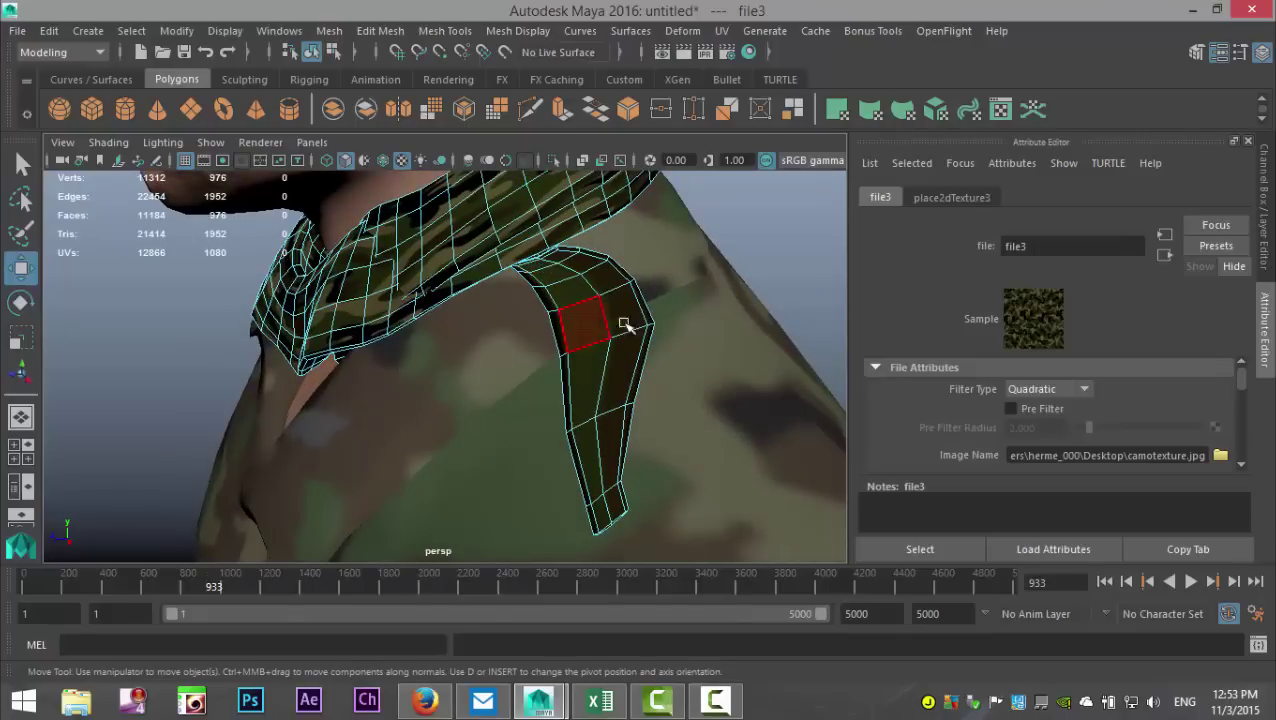
key(ctrl+z)
key(ctrl+z)
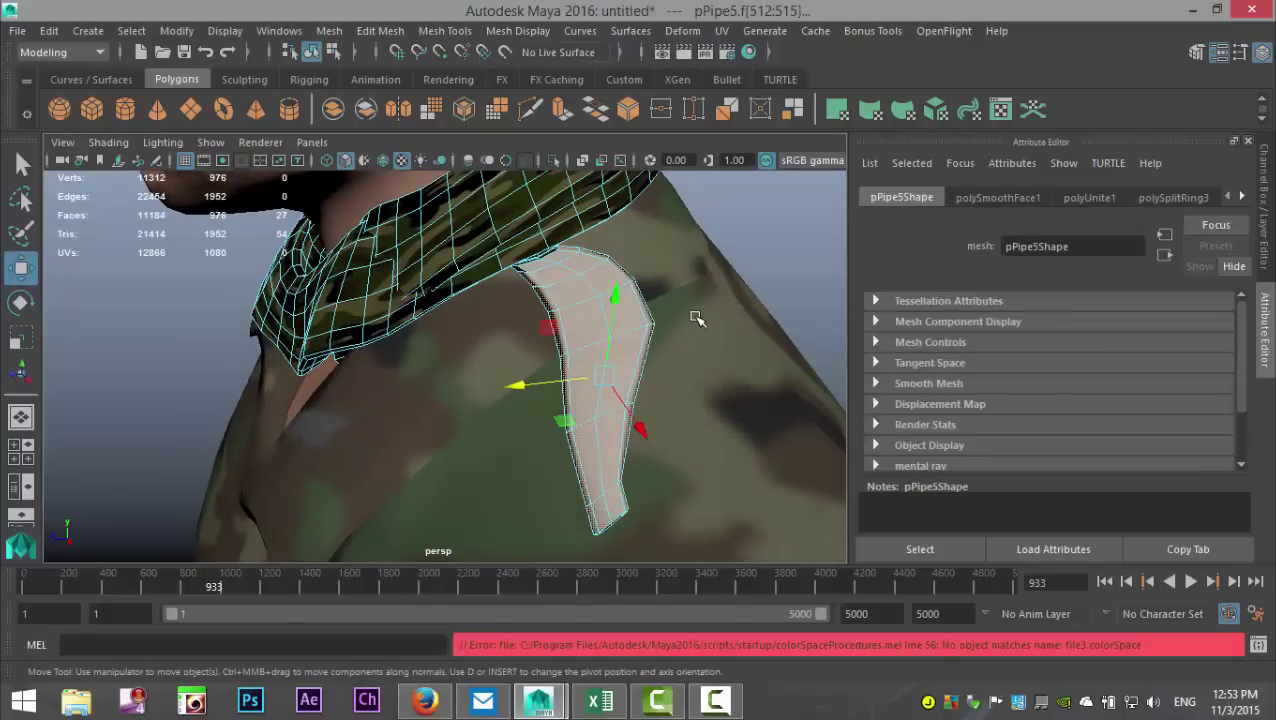
- Apply a planar UV projection to the selected faces of the hanging strip
click(720, 33)
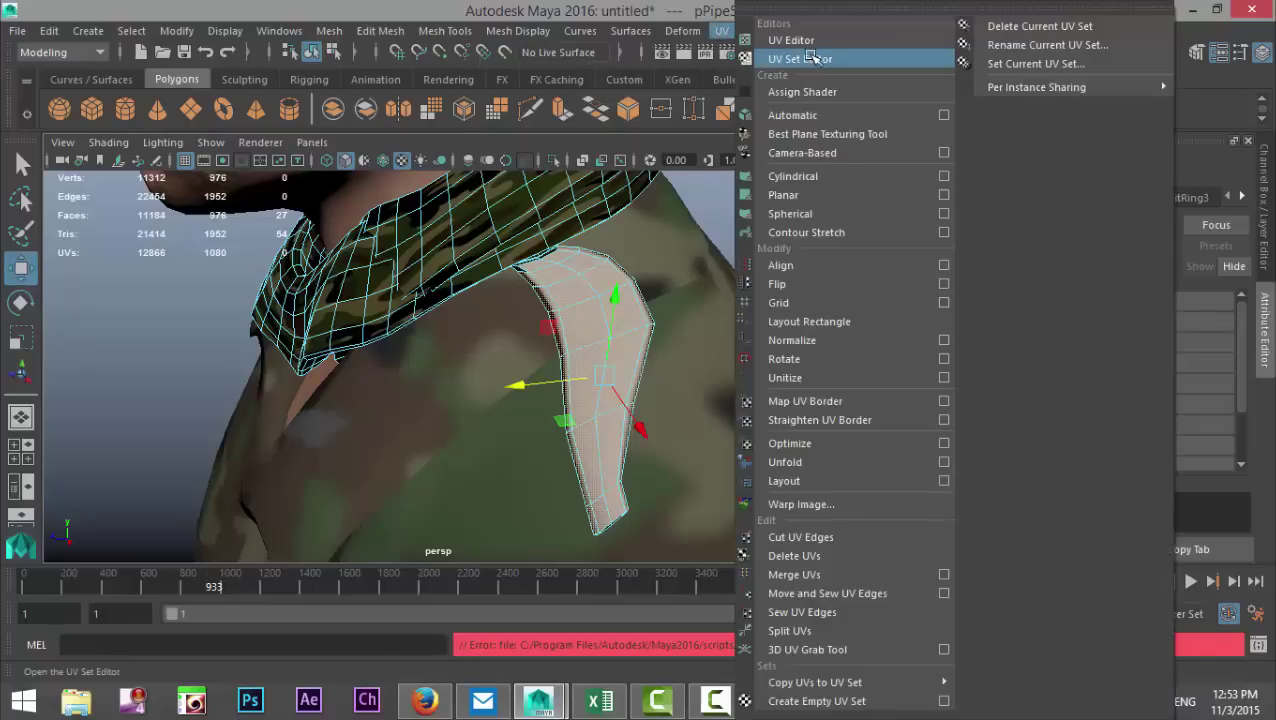
click(820, 197)
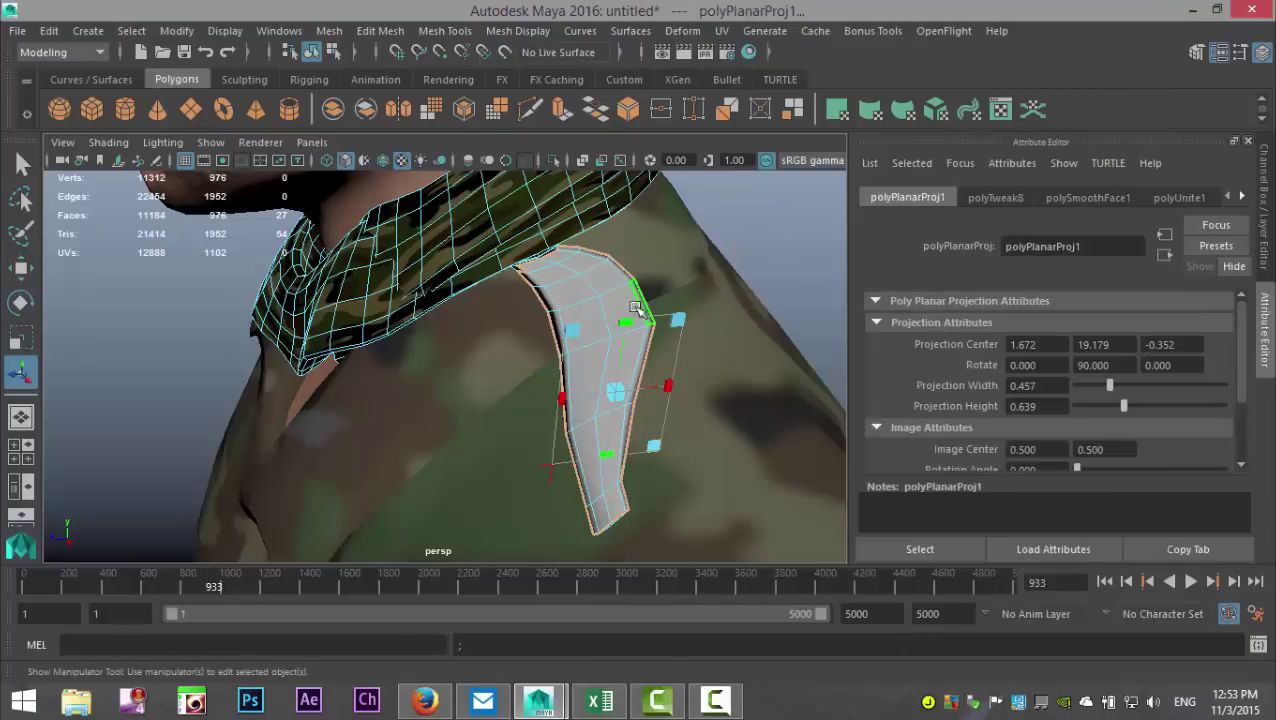
- Connect camotexture.jpg as a file texture to the color of the hanging strip's Lambert material and deselect the mesh
right_drag(617, 291, 641, 621)
click(581, 330)
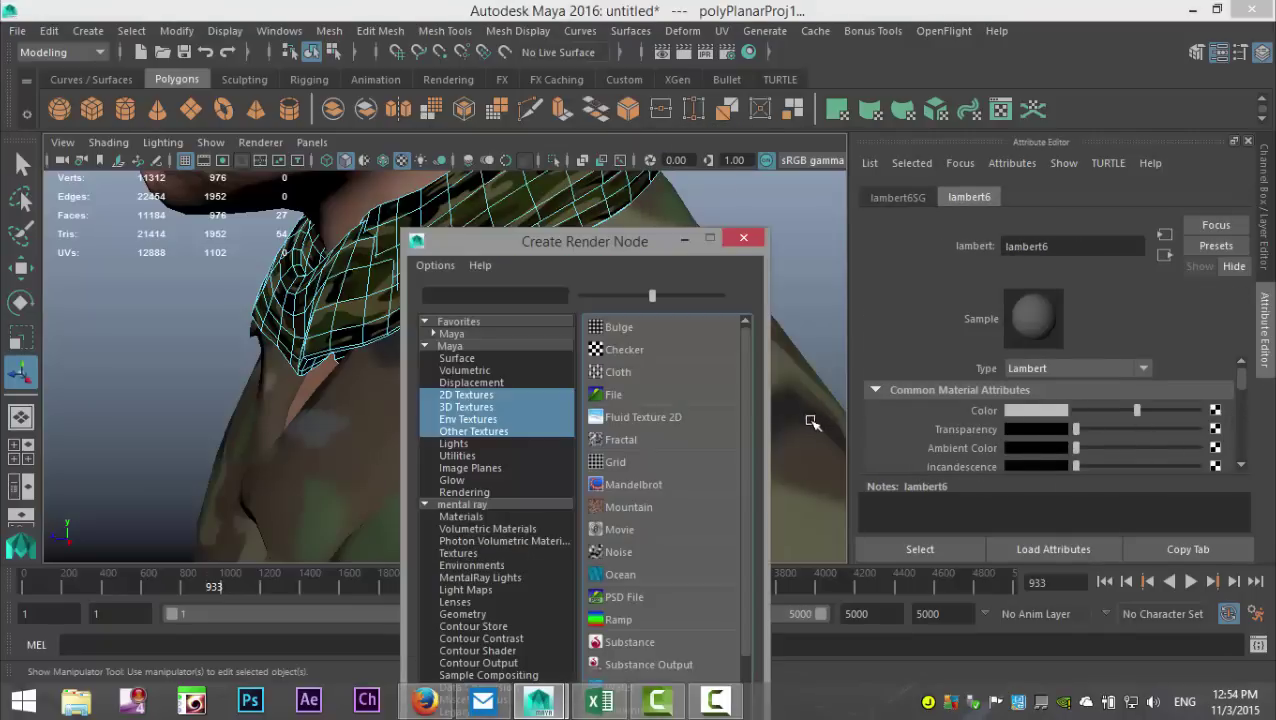
click(630, 394)
click(1220, 456)
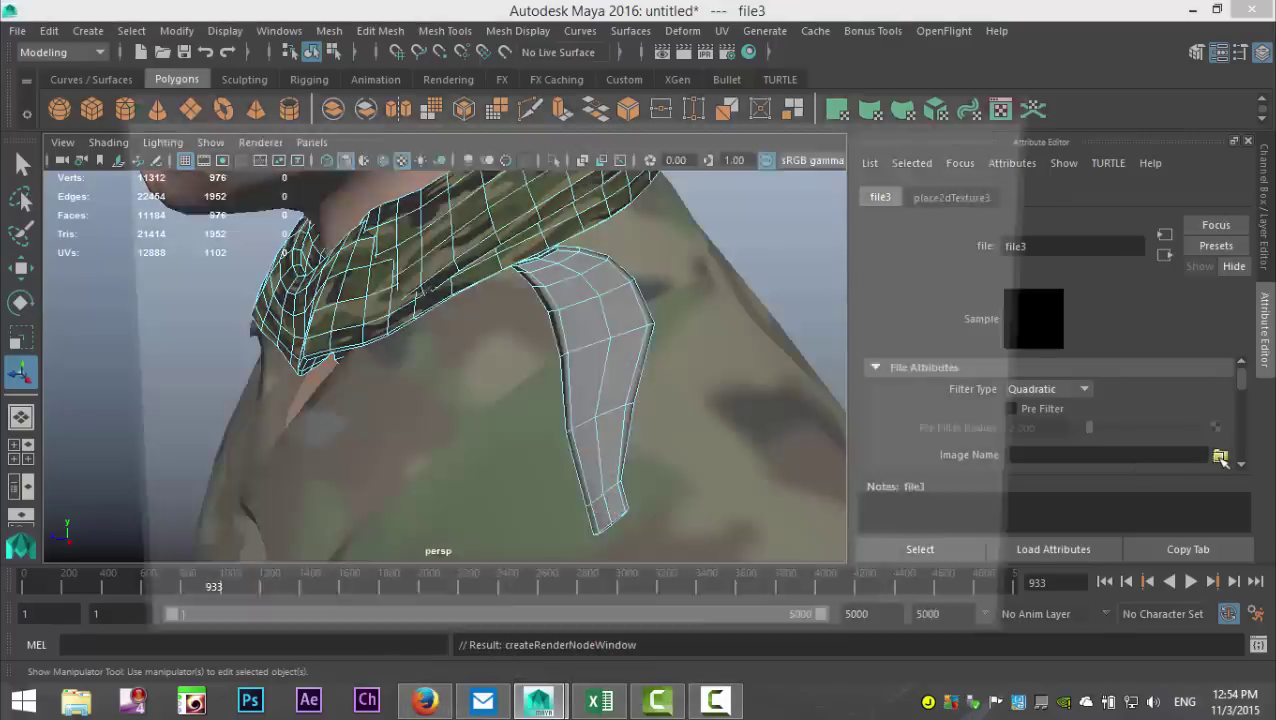
click(296, 254)
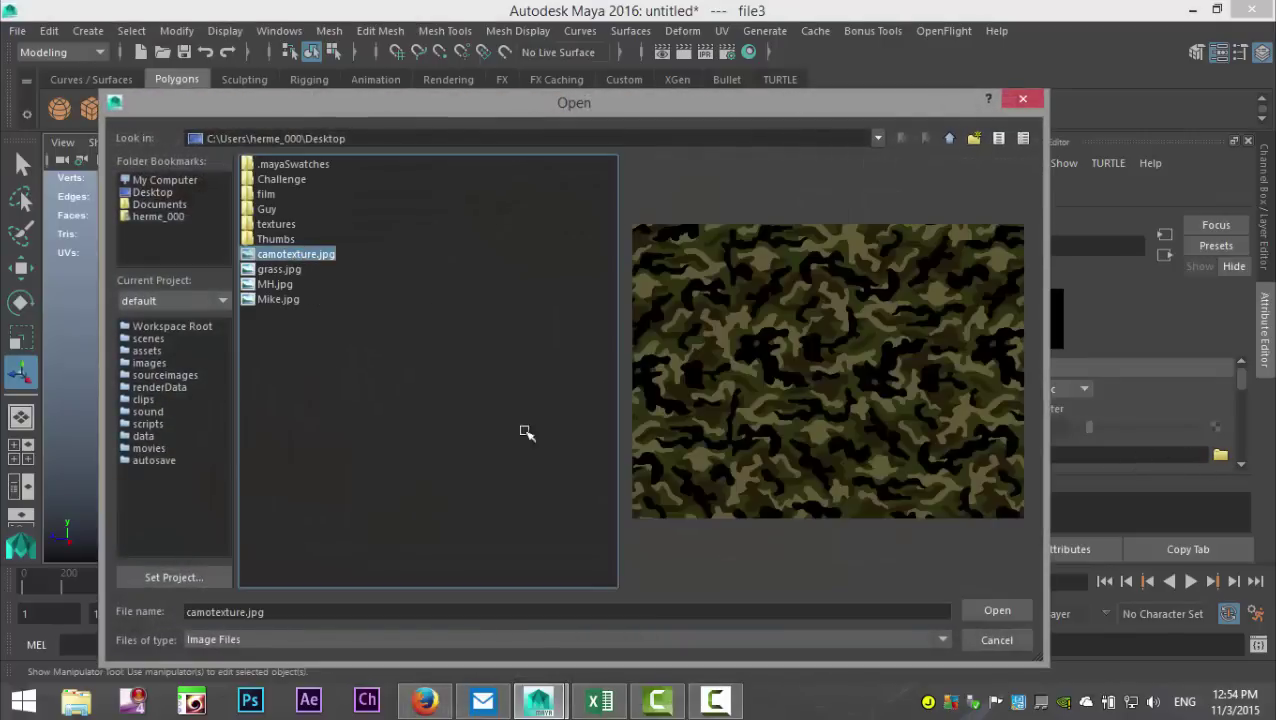
click(996, 610)
click(788, 283)
- Examine the camouflage-textured scarf and its hanging strip on the character from several angles and distances
alt+right_drag(788, 283, 652, 312)
alt+drag(561, 452, 697, 432)
click(698, 432)
scroll(645, 437, up, 3)
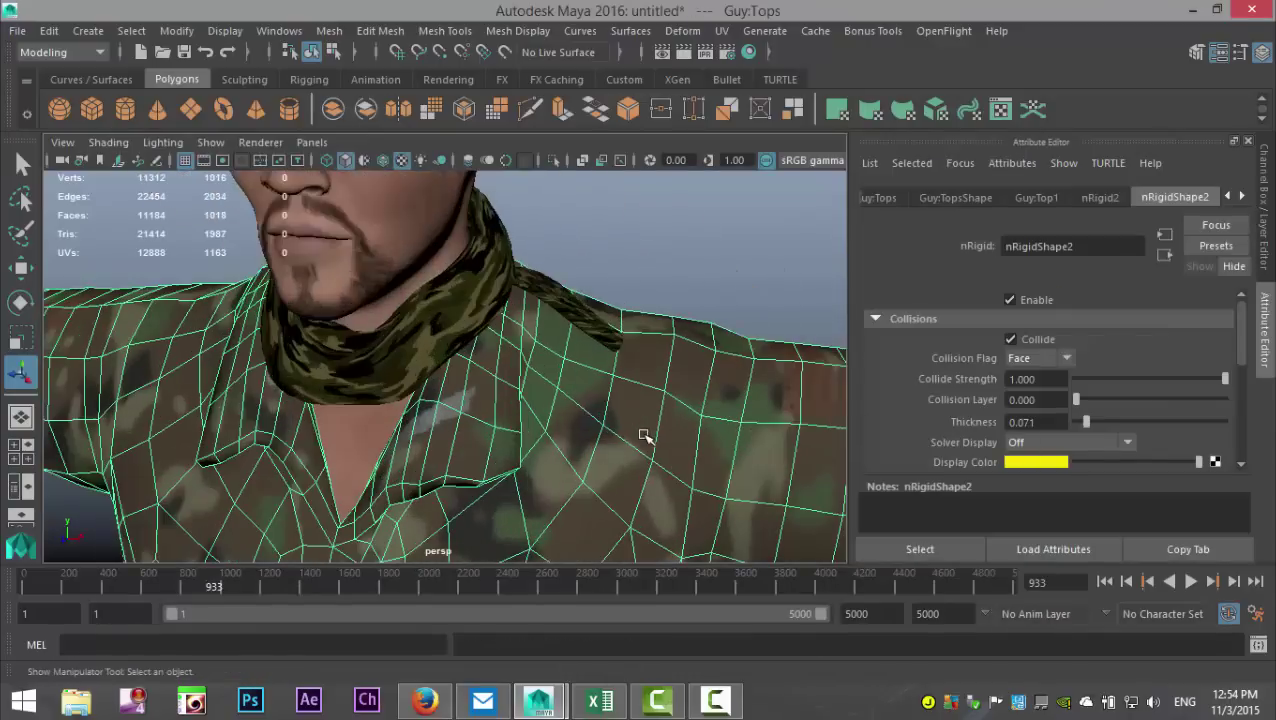
alt+drag(598, 432, 736, 420)
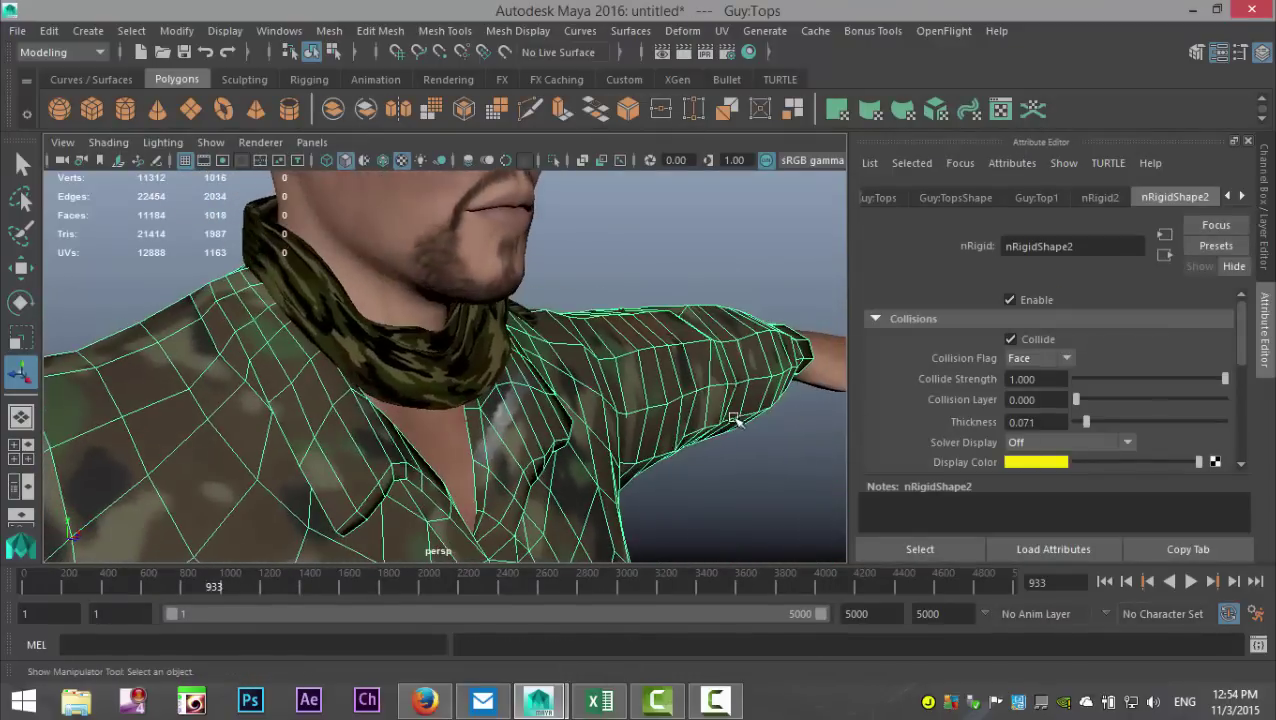
alt+right_drag(736, 420, 681, 434)
alt+drag(681, 435, 445, 446)
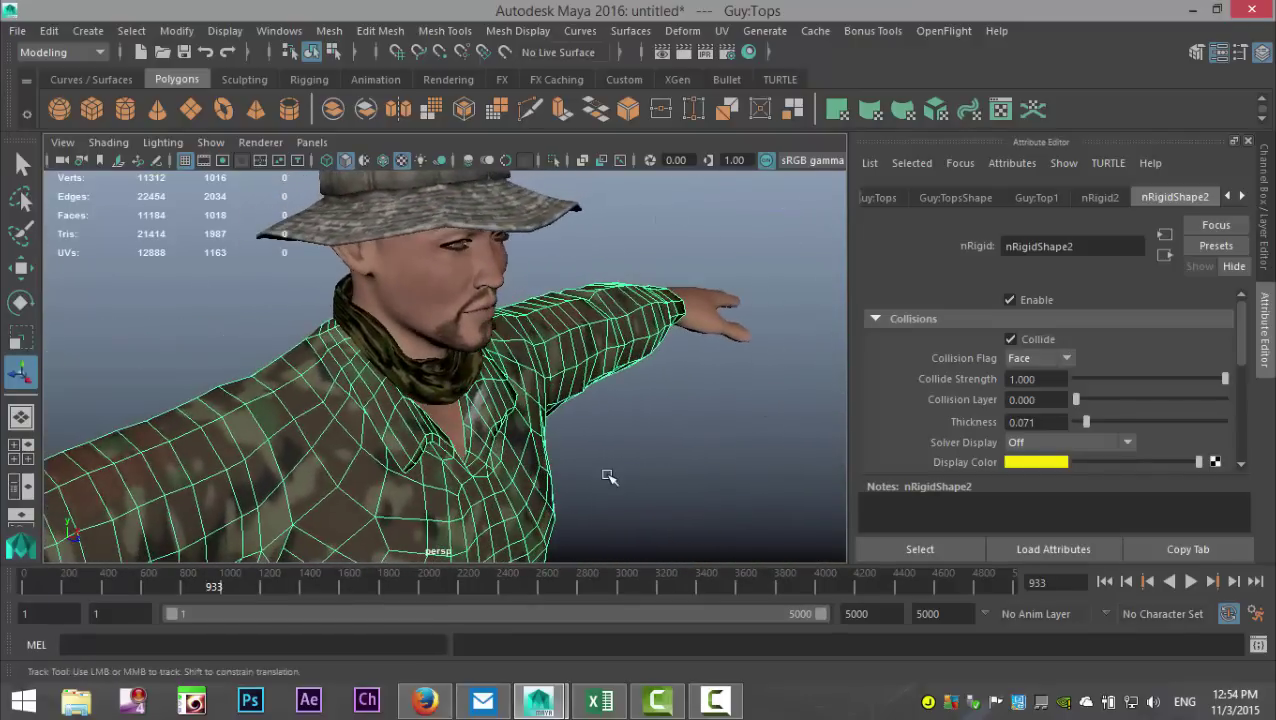
alt+middle_drag(607, 478, 630, 486)
mouse_move(630, 486)
alt+mouse_down()
mouse_move(615, 507)
mouse_move(627, 456)
mouse_move(478, 489)
mouse_move(541, 447)
mouse_move(605, 484)
alt+mouse_up()
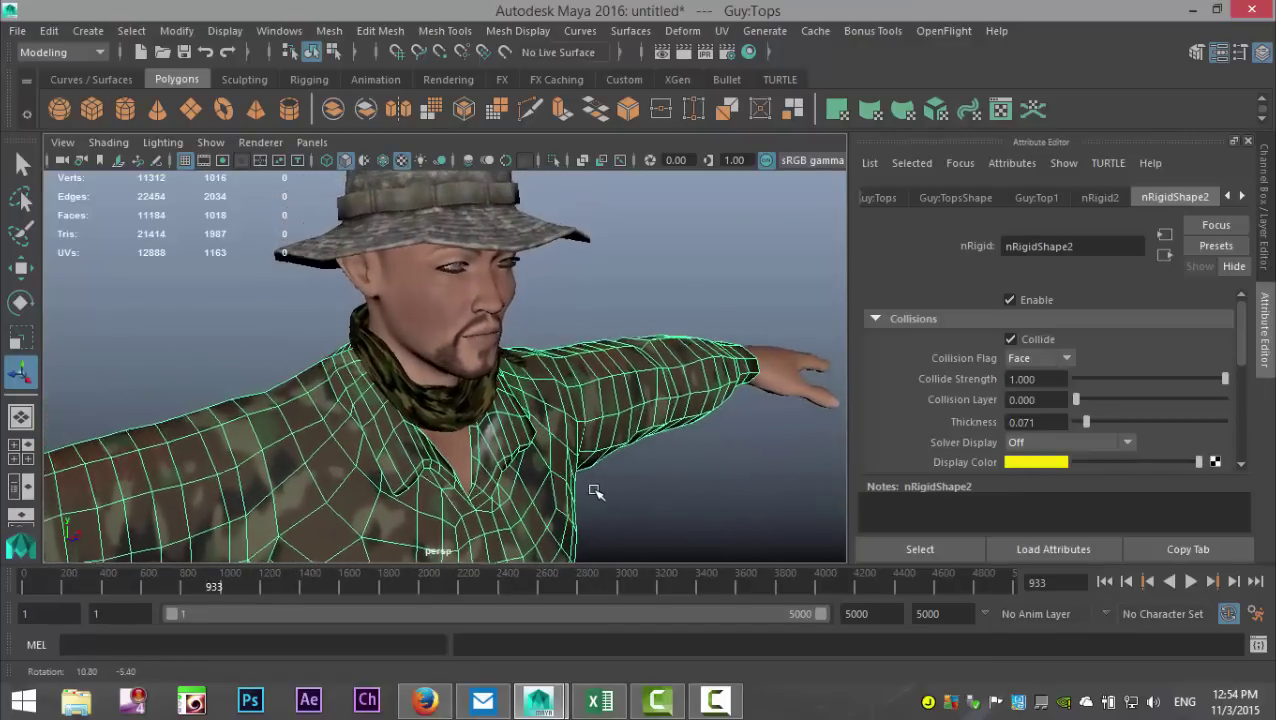